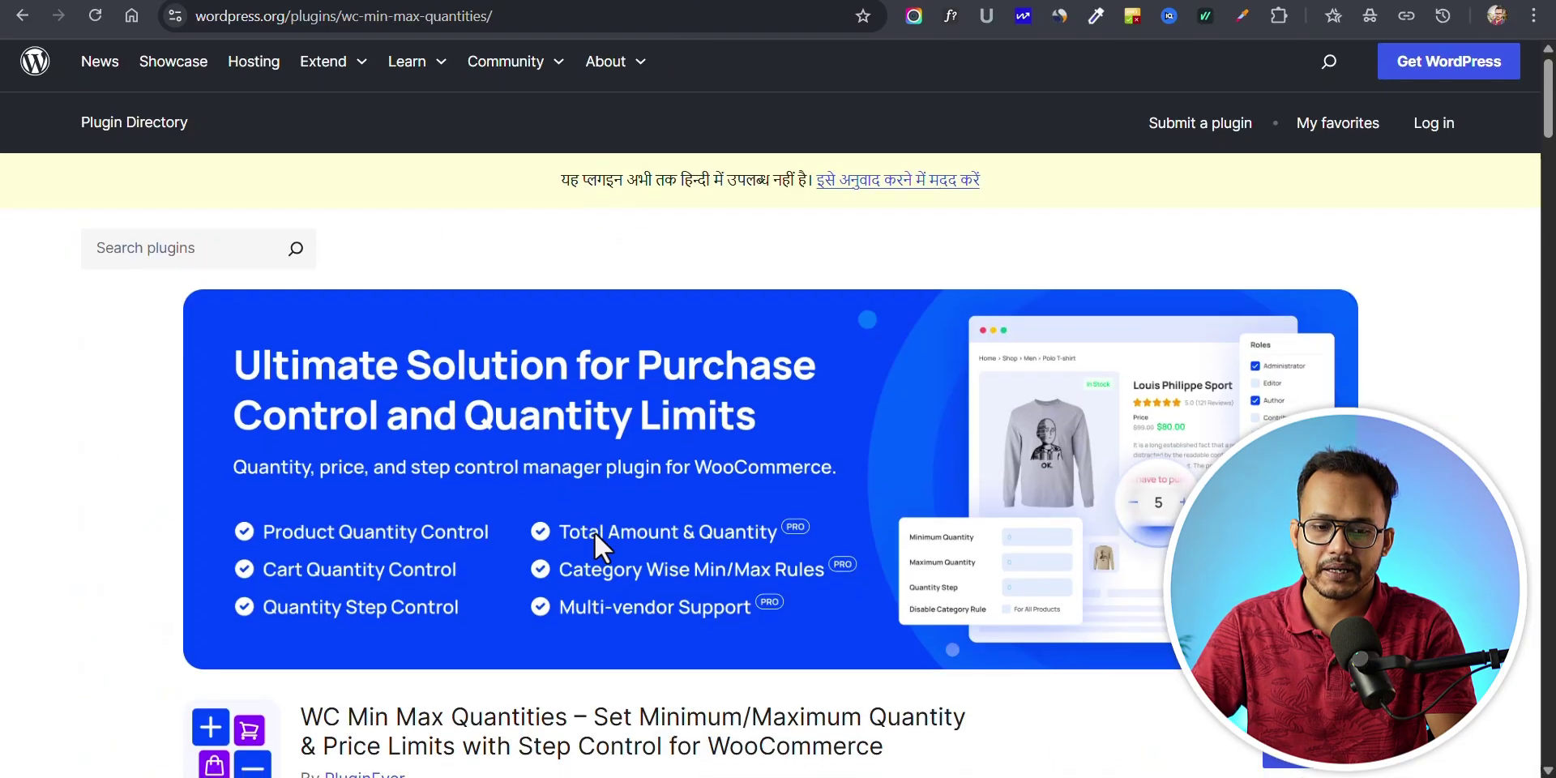
Step: Browse the Dotstore 'Minimum and Maximum Quantity for WooCommerce' plugin page on WordPress.org
scroll(595, 531, down, 2)
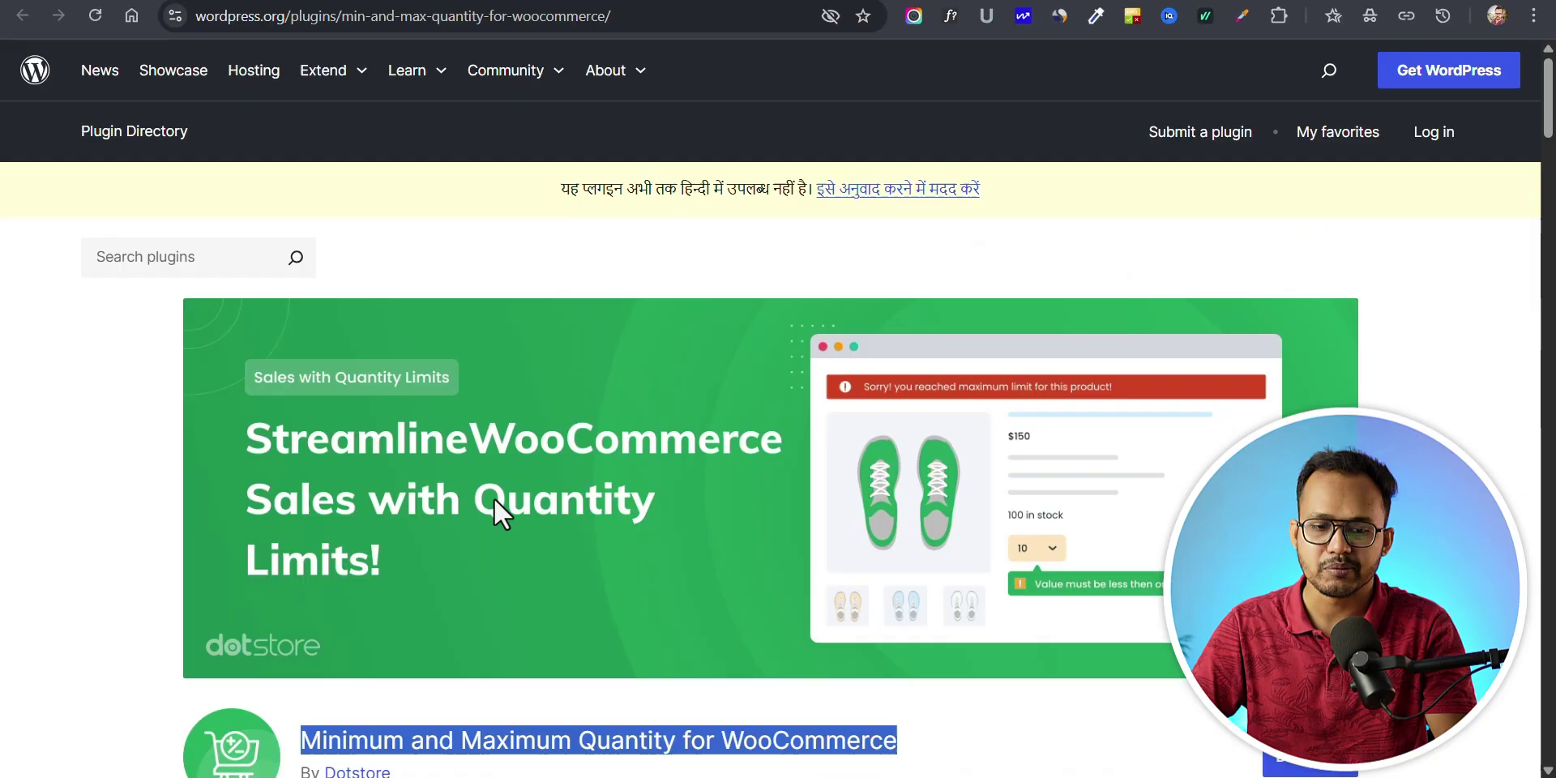
scroll(494, 511, down, 2)
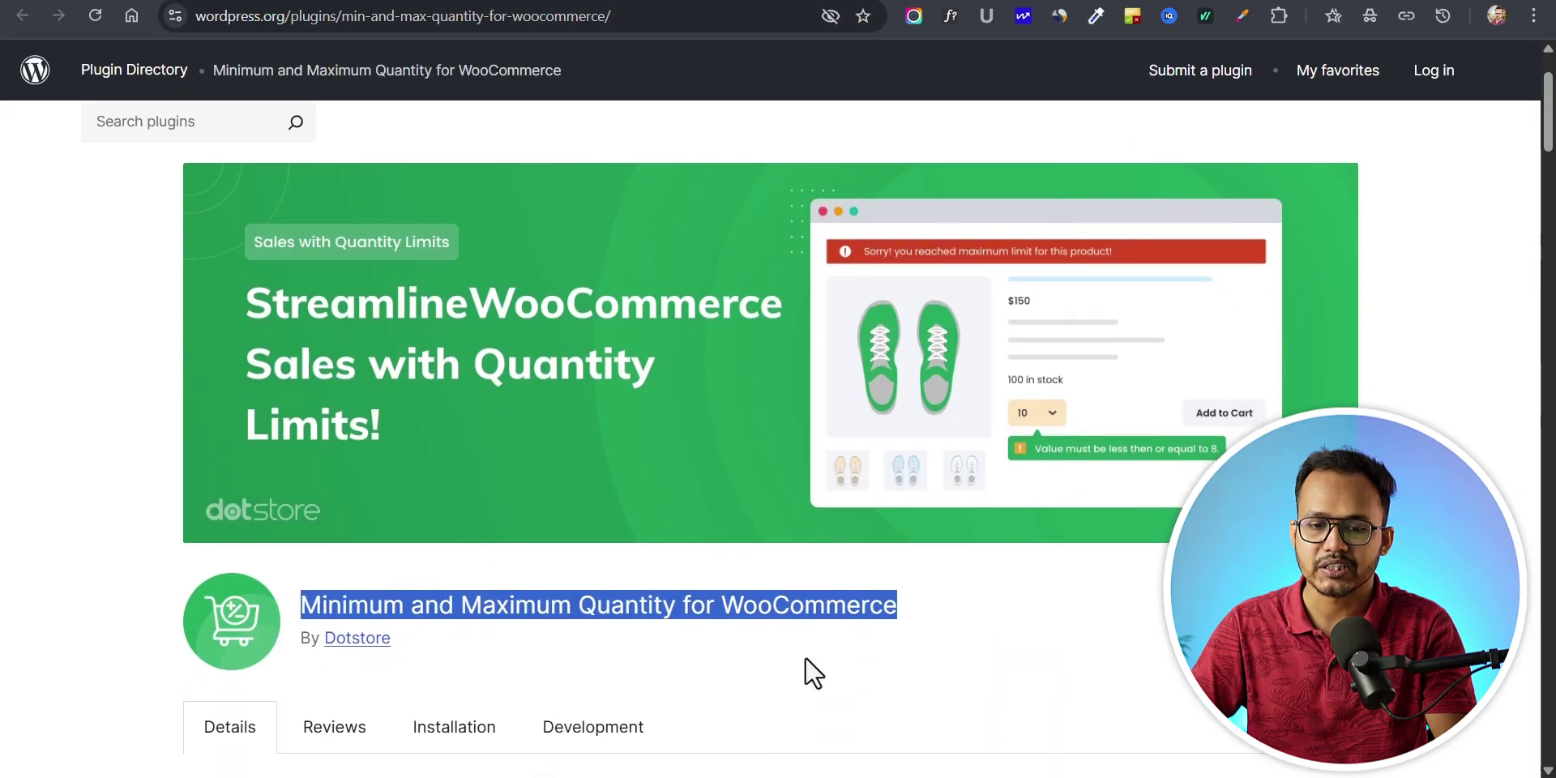
click(719, 580)
scroll(886, 544, up, 2)
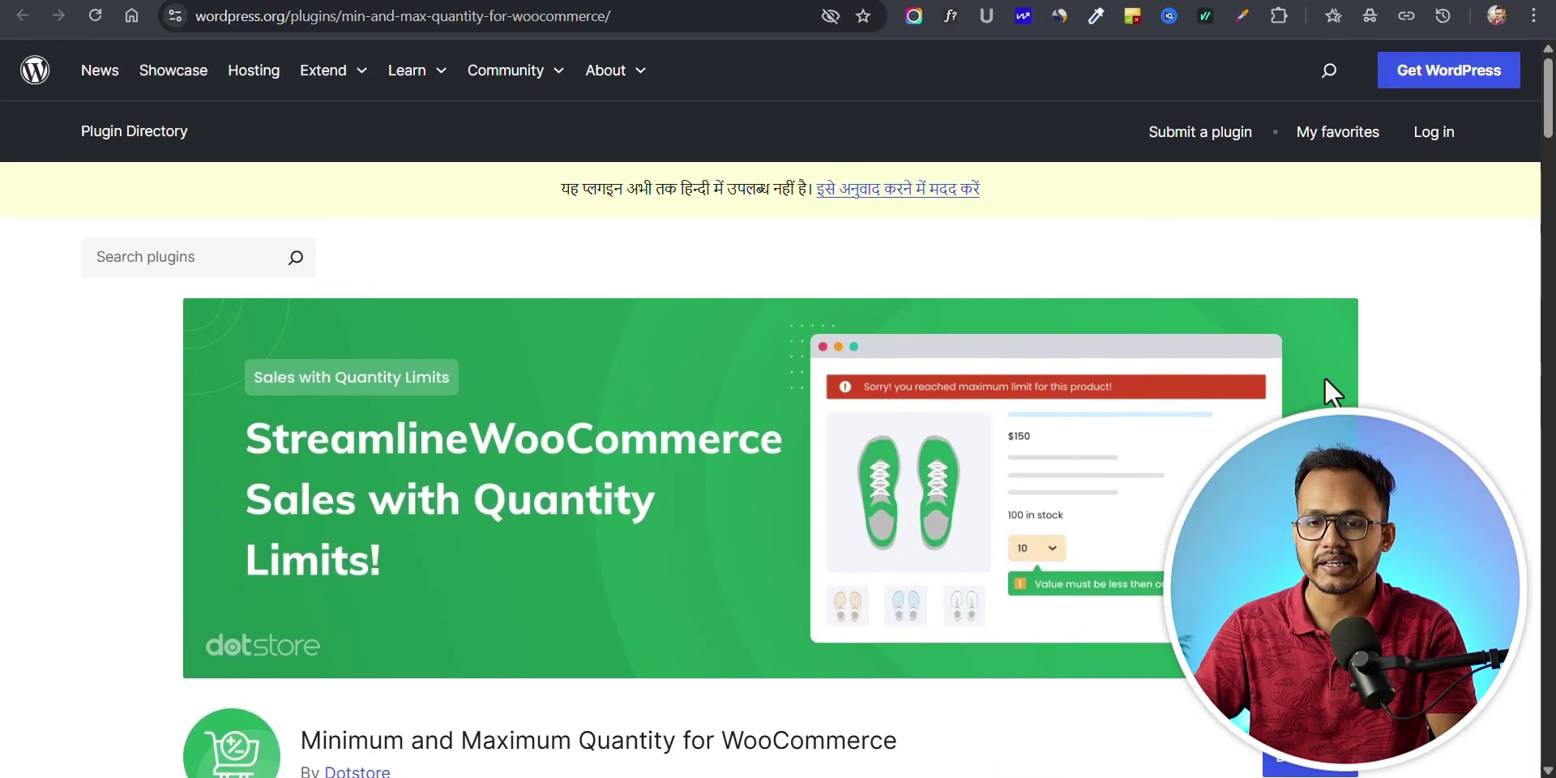
Step: Review the paid Min/Max Quantities extension's pricing, then move to the store homepage
click(1022, 1)
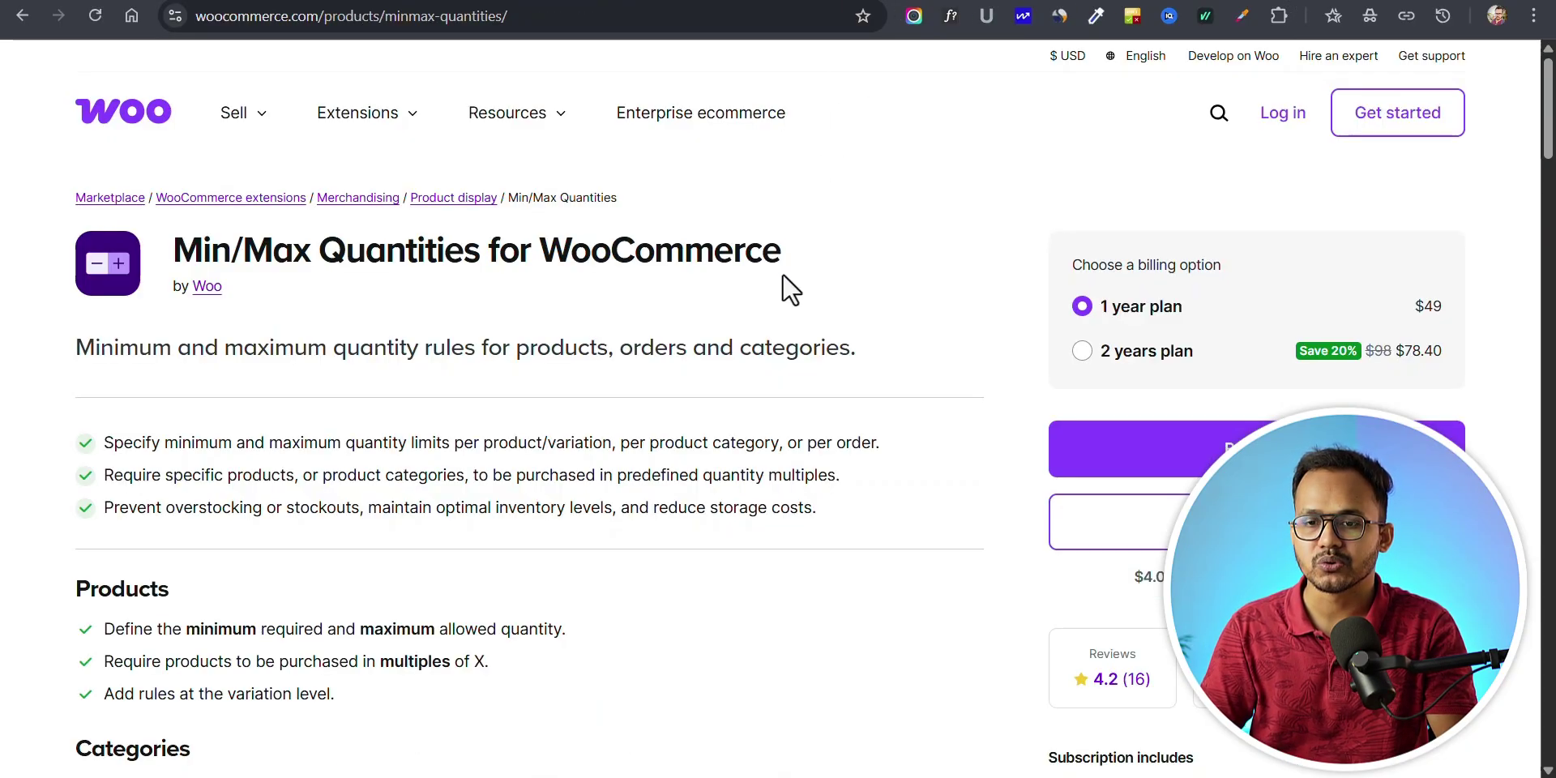
click(1053, 4)
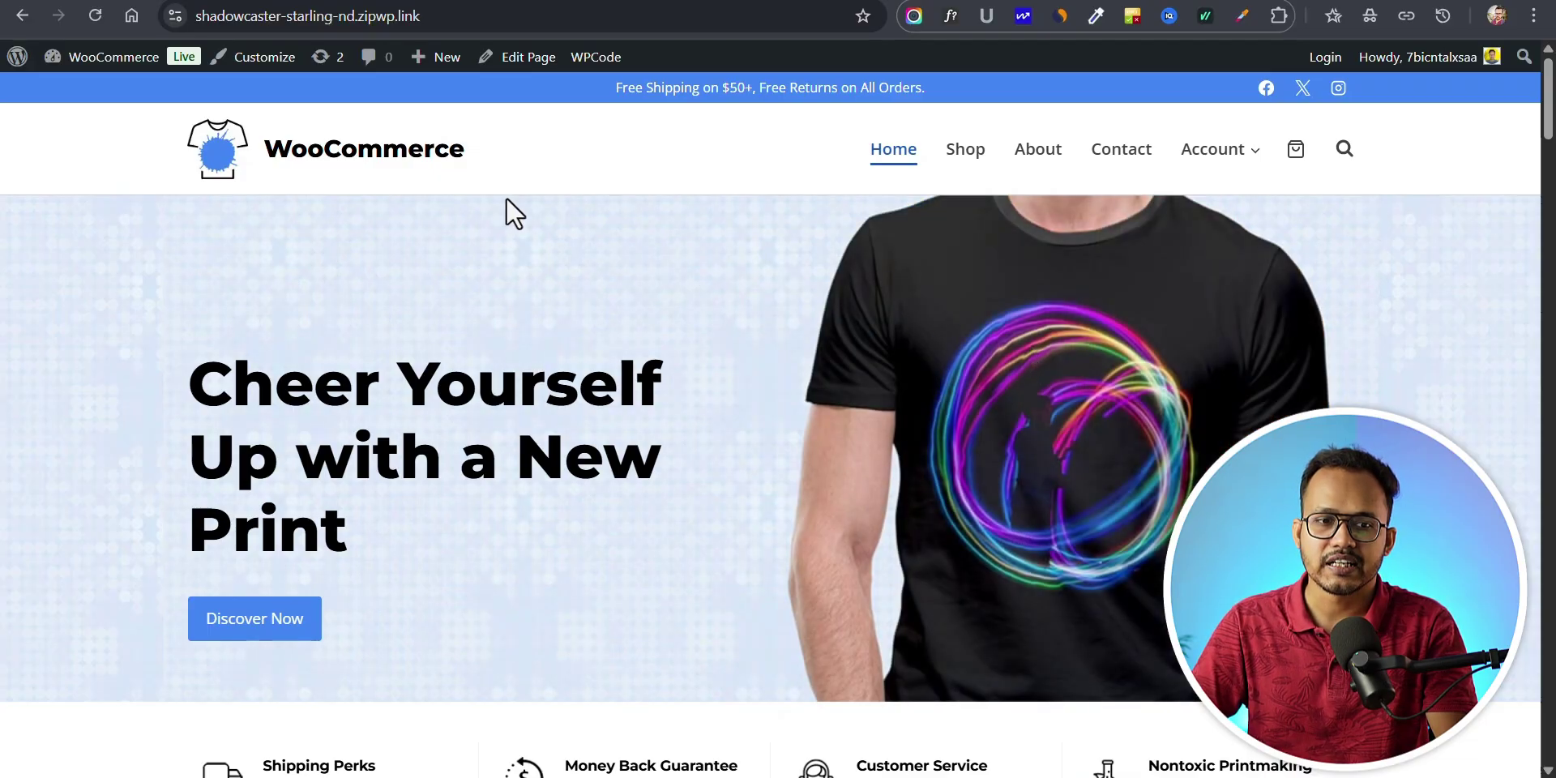
Step: Go from the admin bar to the Dashboard and open Products > All Products
click(97, 63)
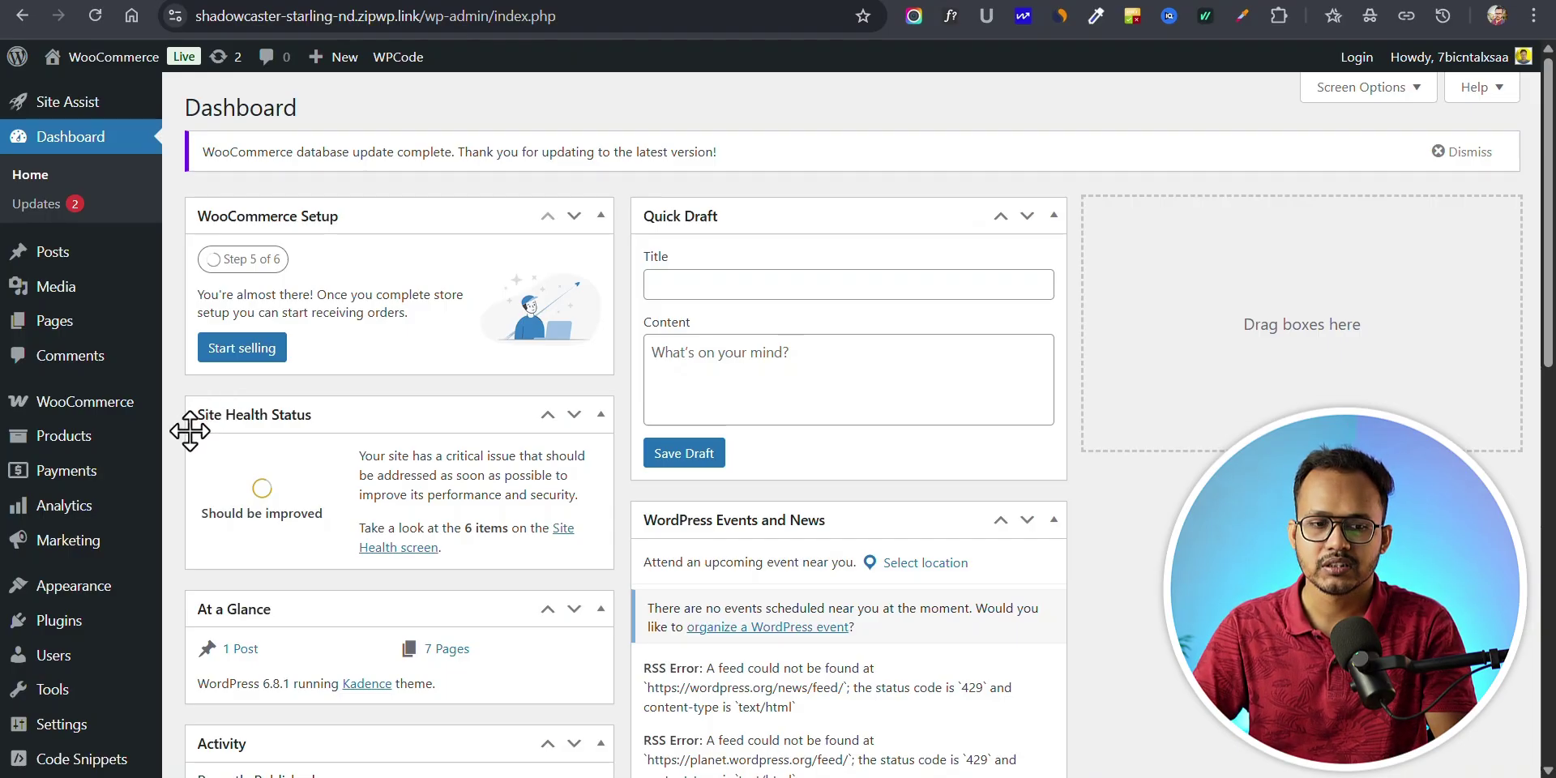
mouse_move(65, 450)
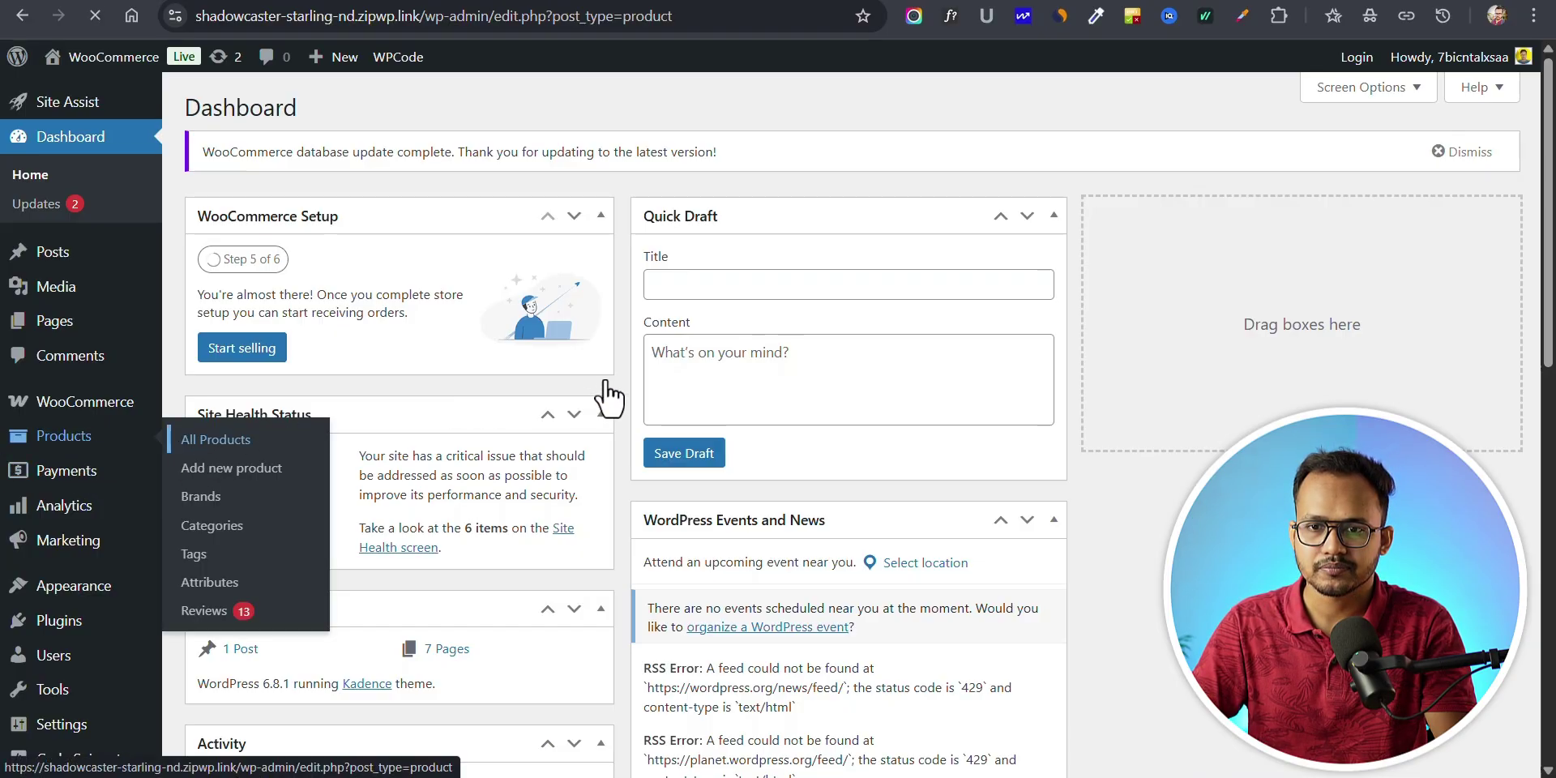
scroll(656, 429, down, 4)
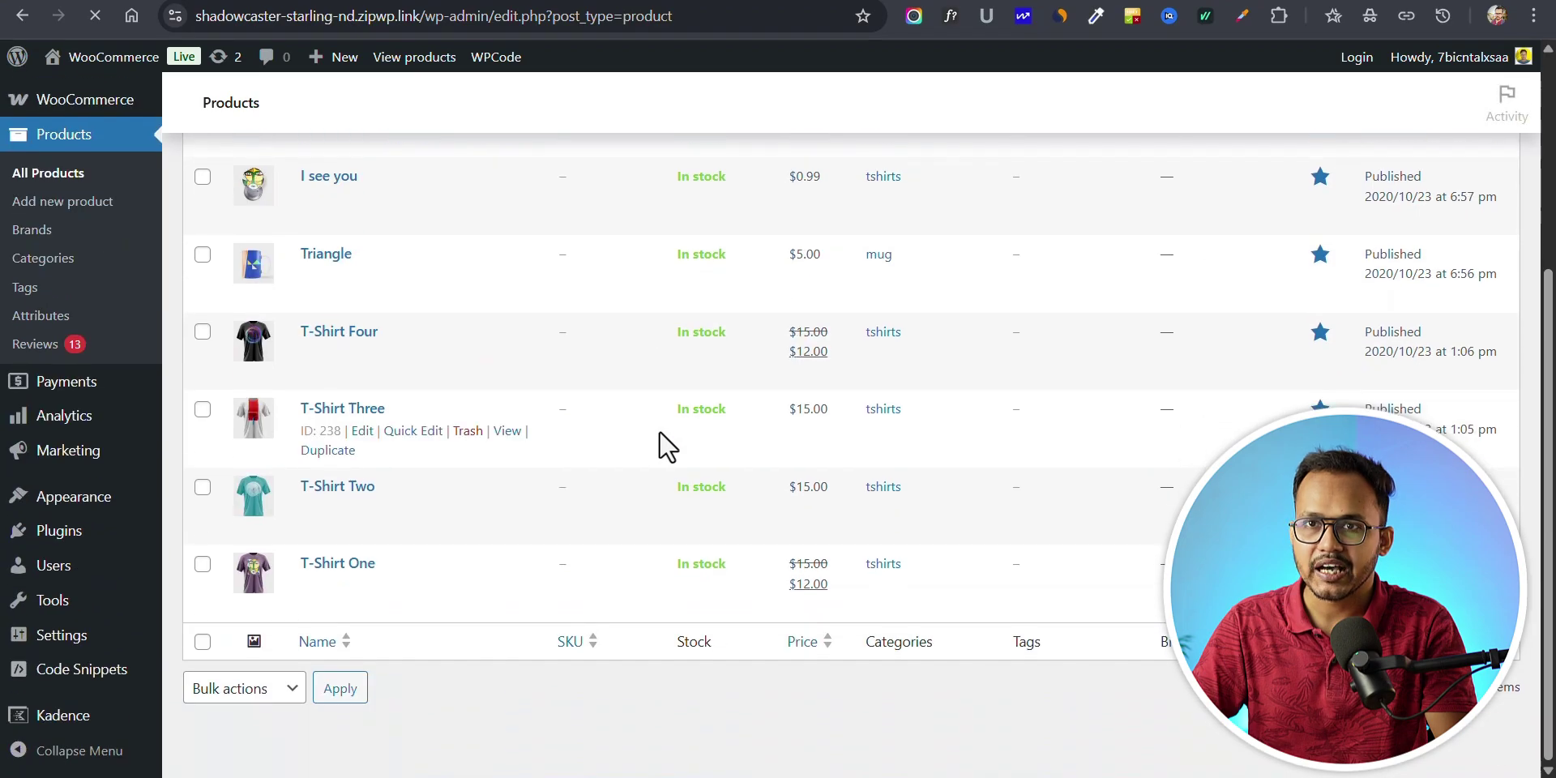
scroll(665, 445, up, 4)
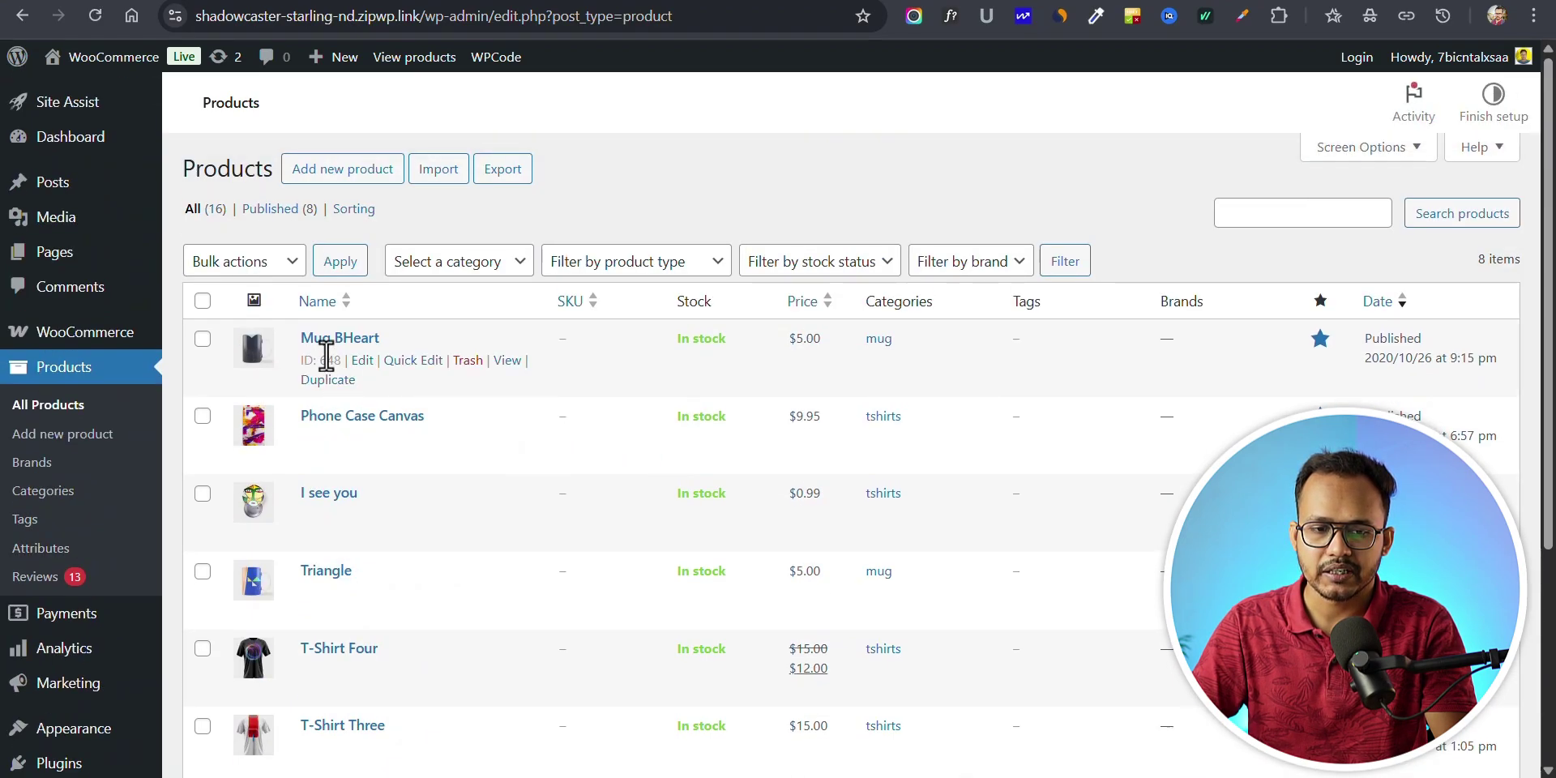
Step: Check Mug BHeart's Inventory settings, then go to the WPCode Code Snippets list
click(334, 341)
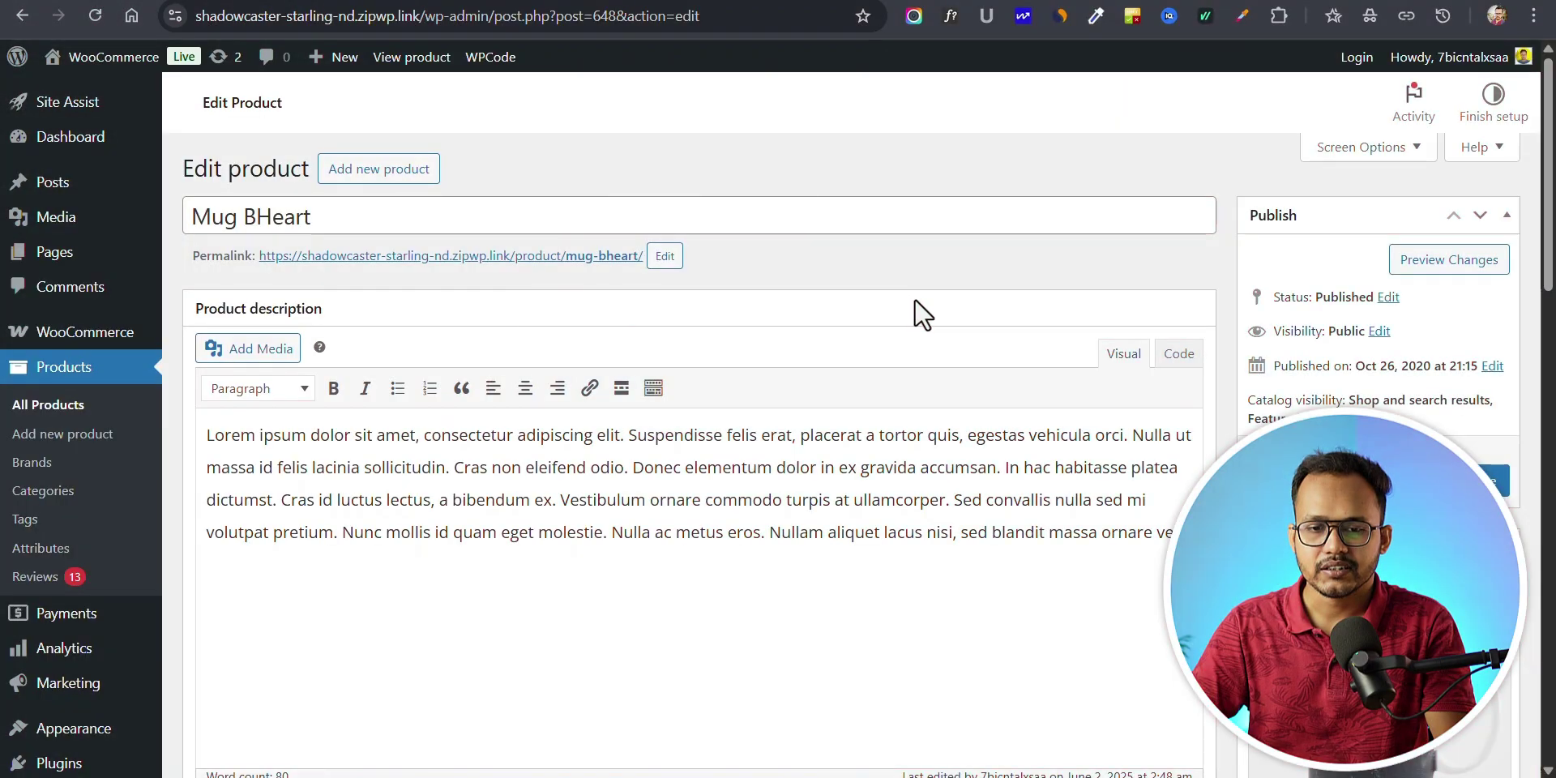
scroll(924, 321, down, 10)
scroll(933, 322, up, 3)
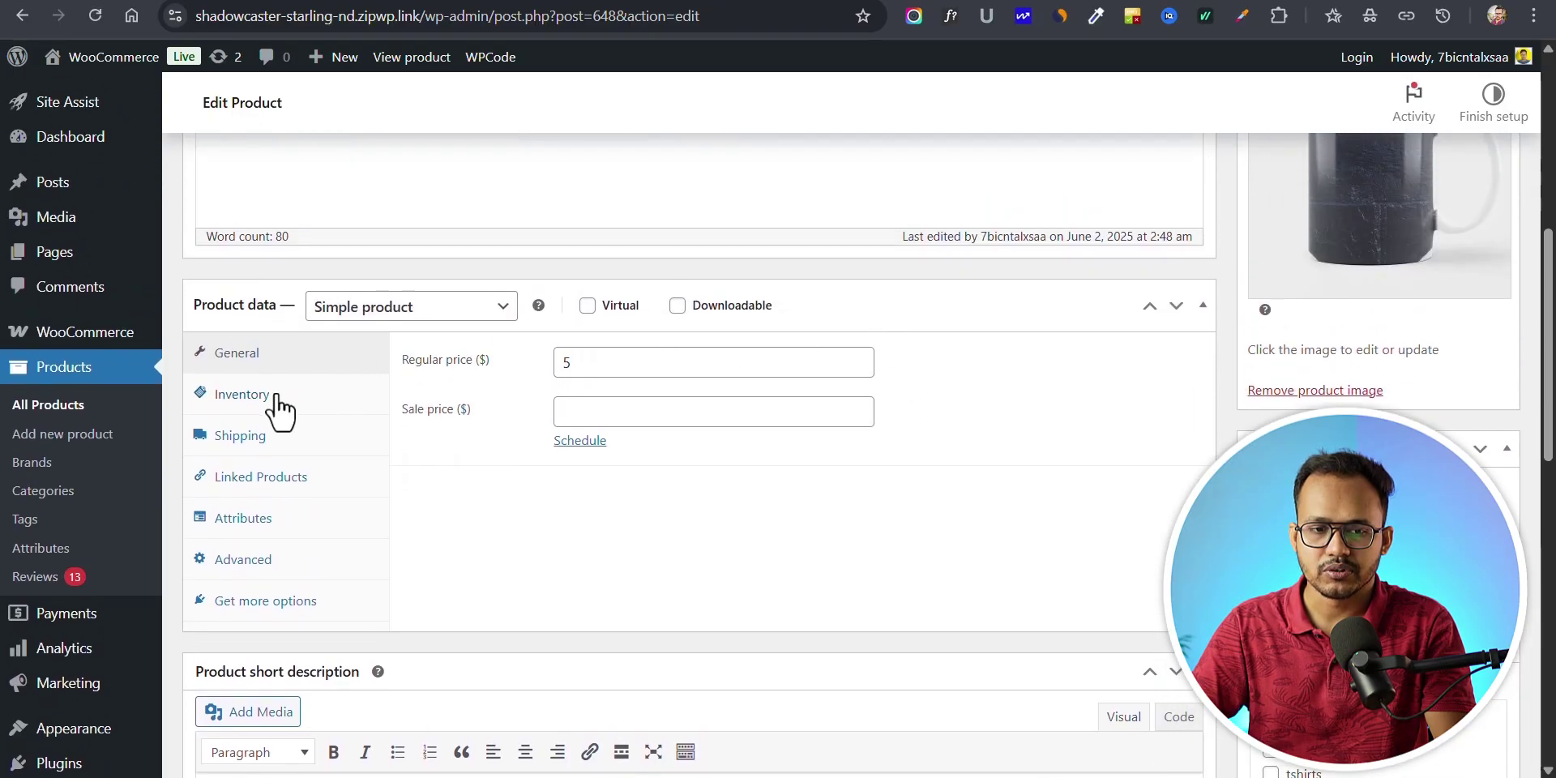
click(243, 395)
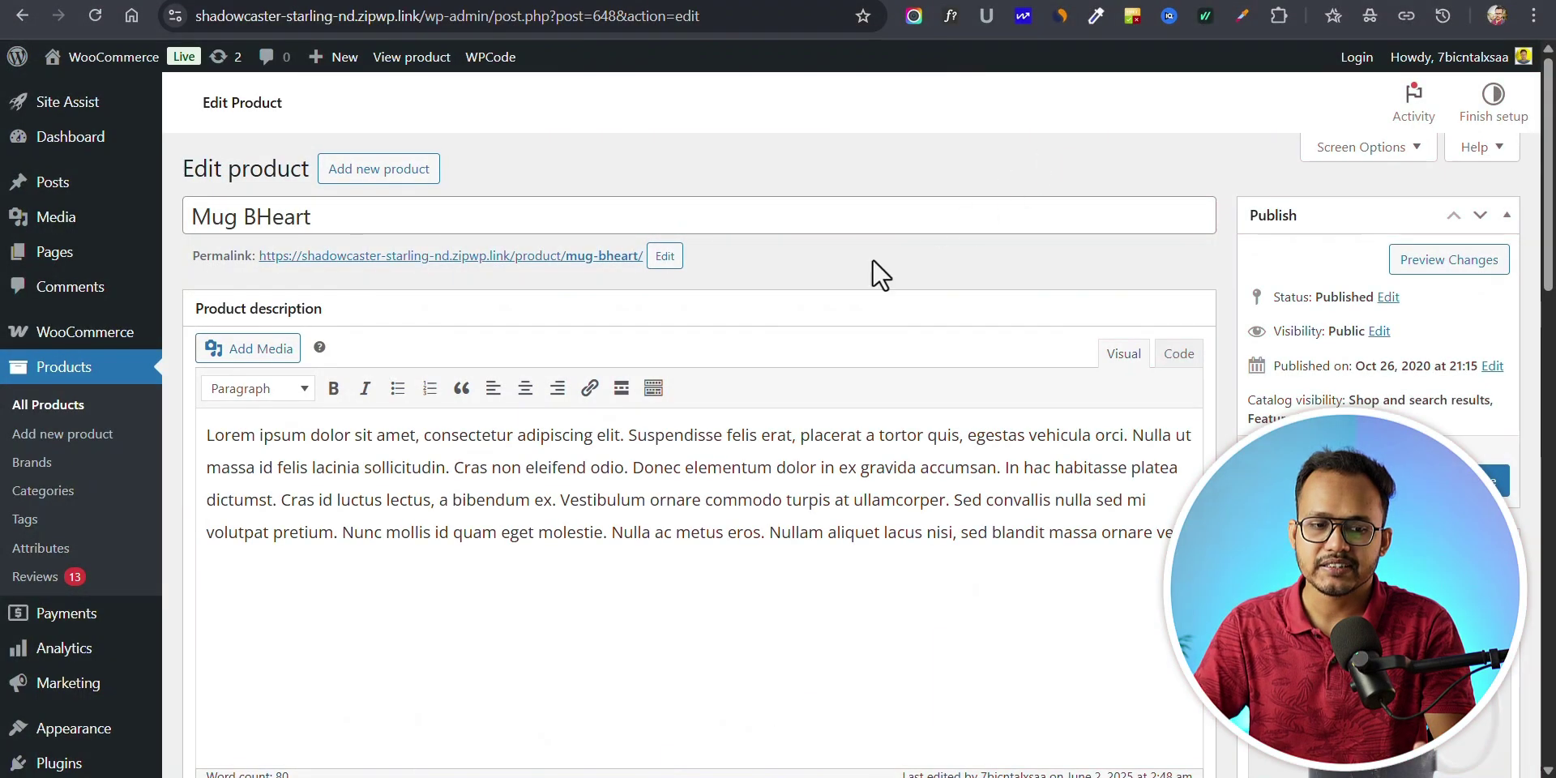
scroll(691, 333, down, 3)
scroll(692, 332, down, 2)
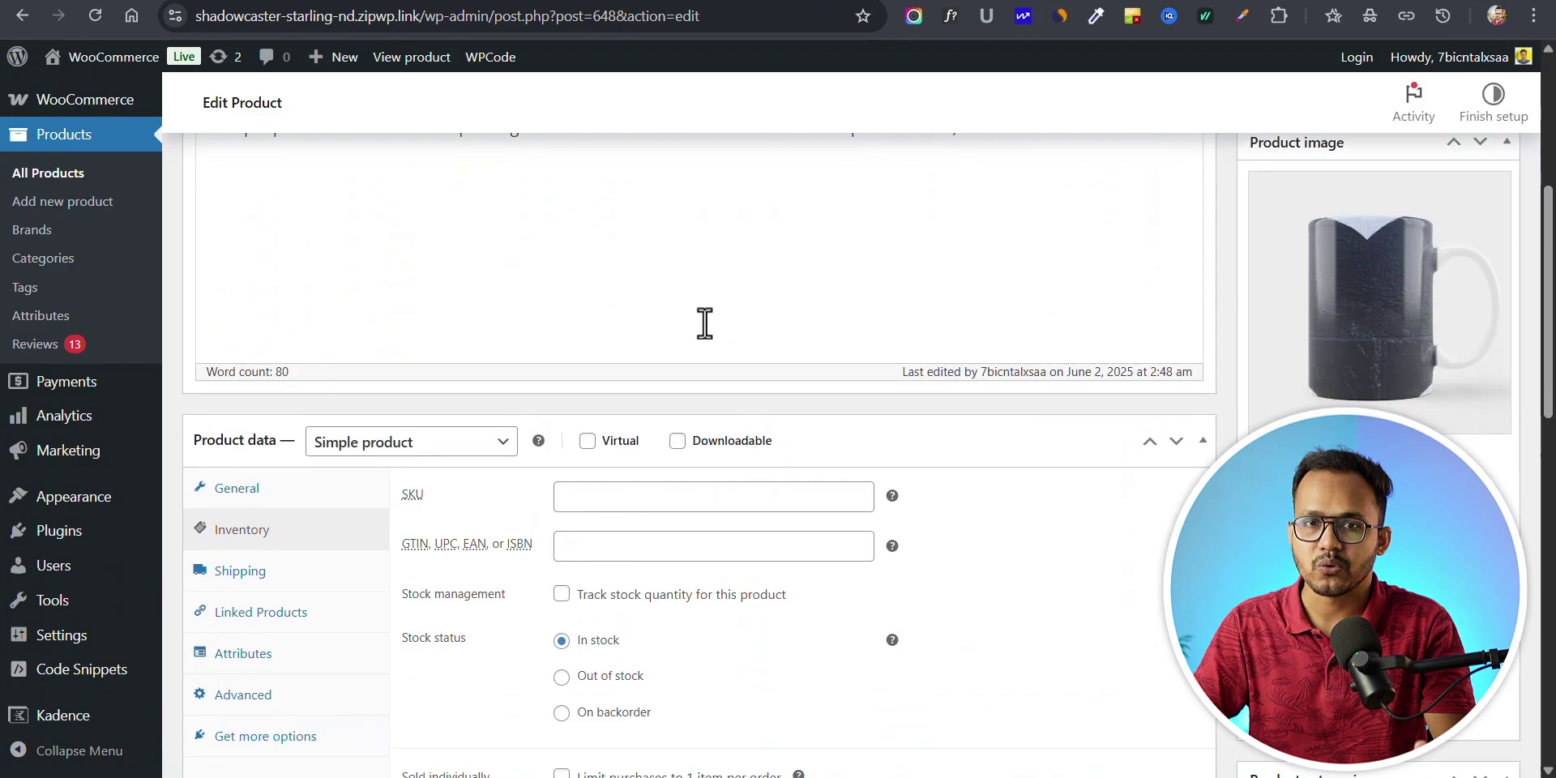
click(80, 679)
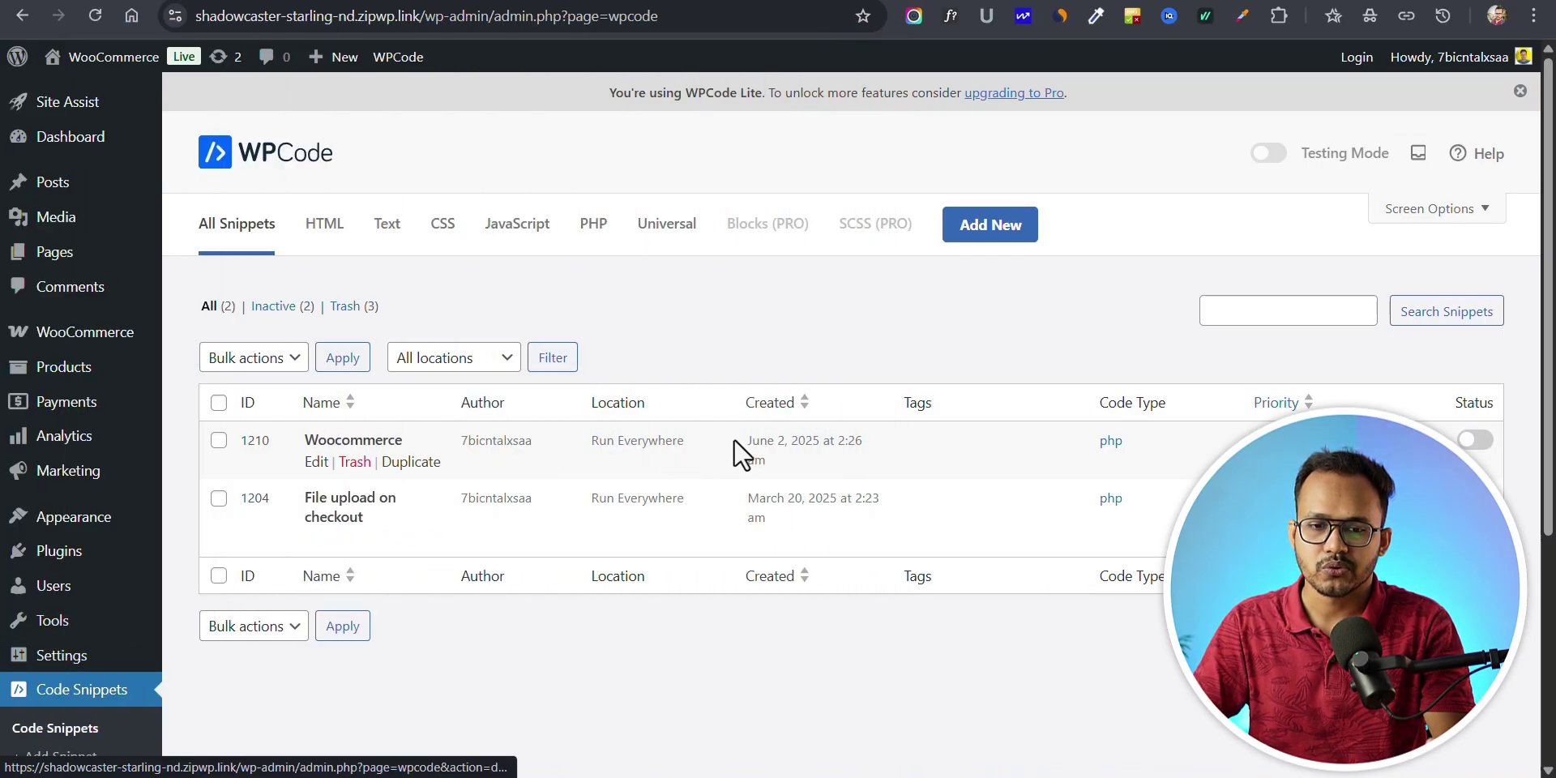
Step: Create a new custom snippet of type PHP Snippet in WPCode
click(1013, 230)
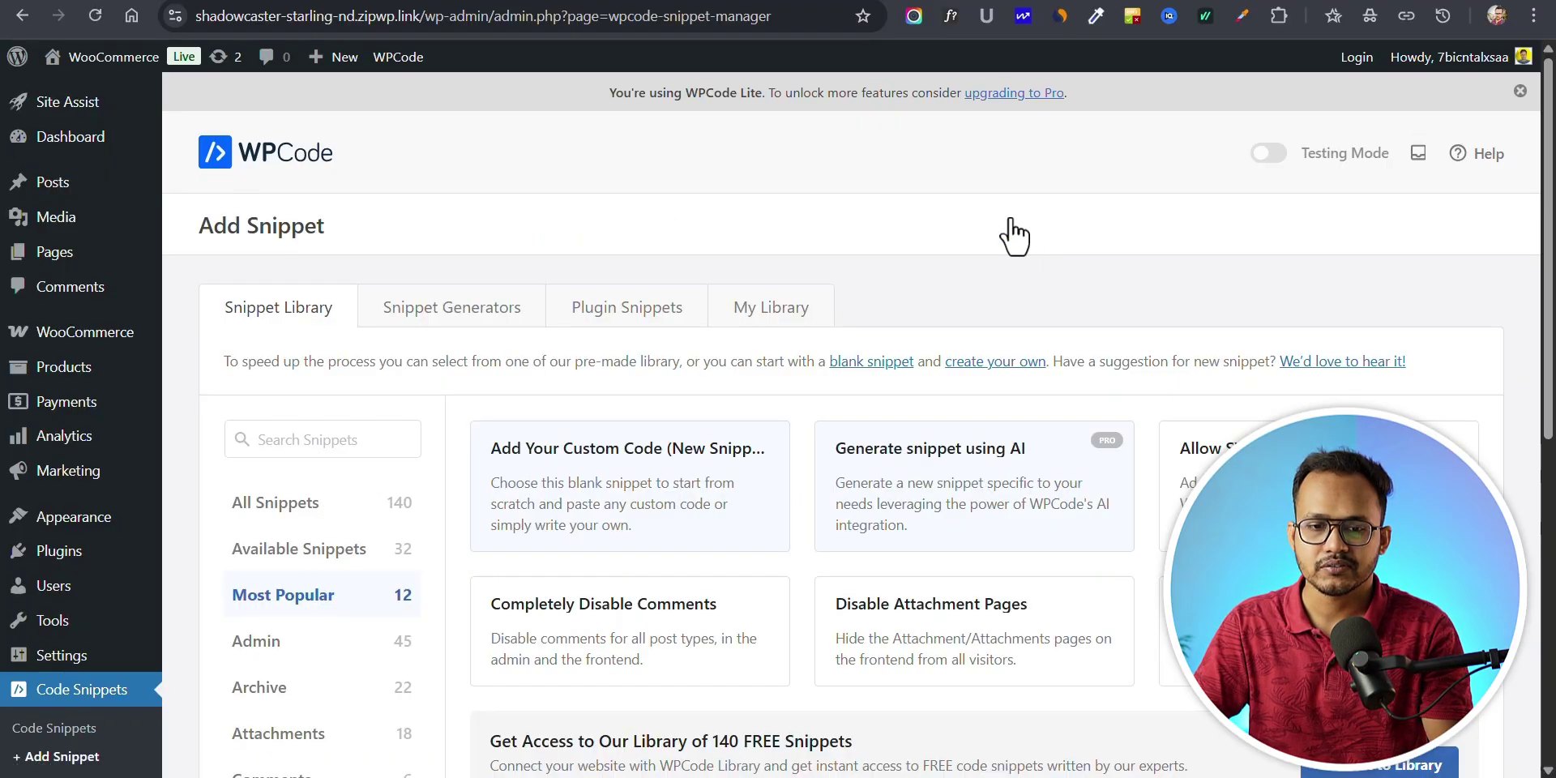
click(604, 494)
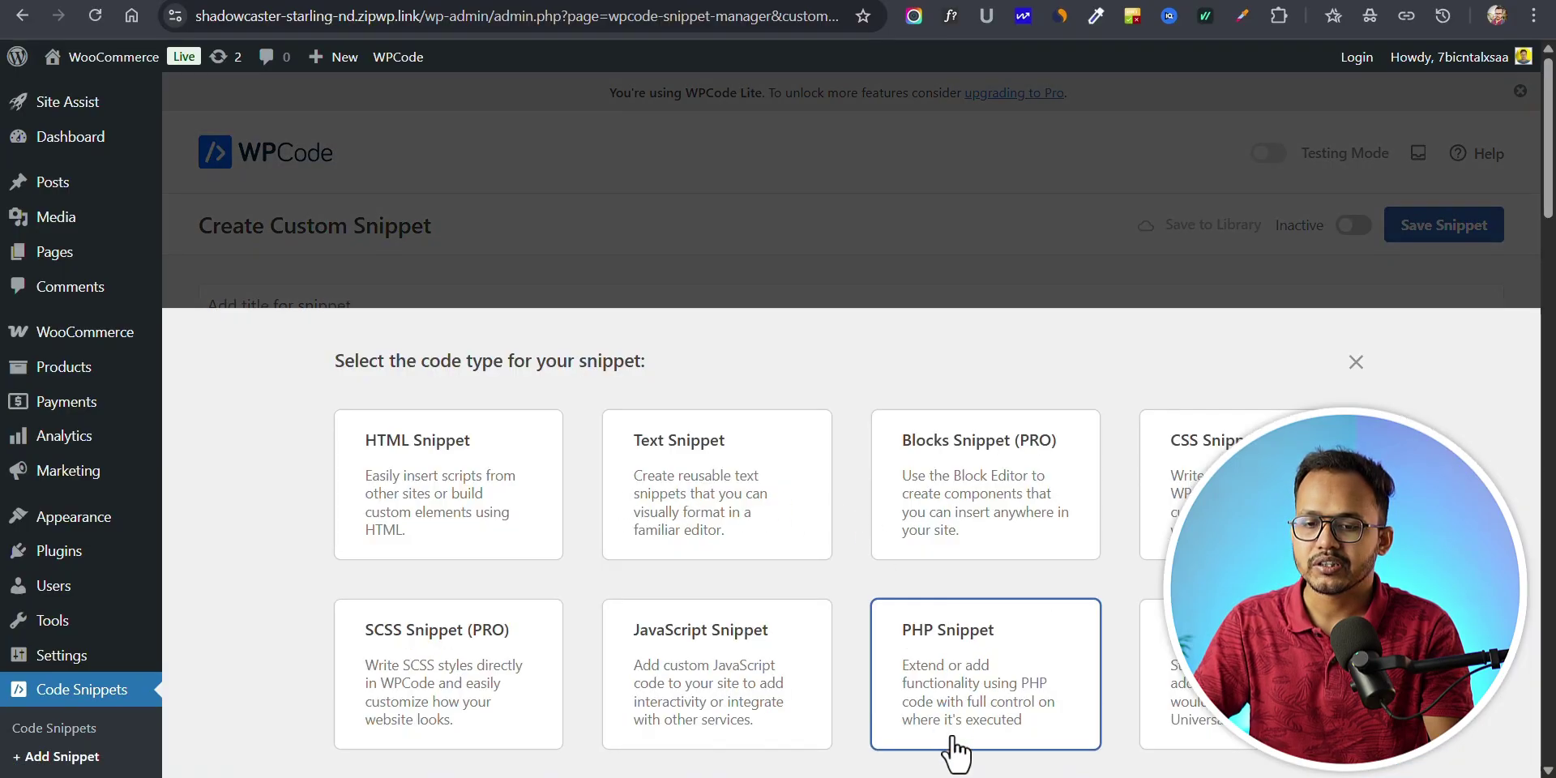
click(1039, 685)
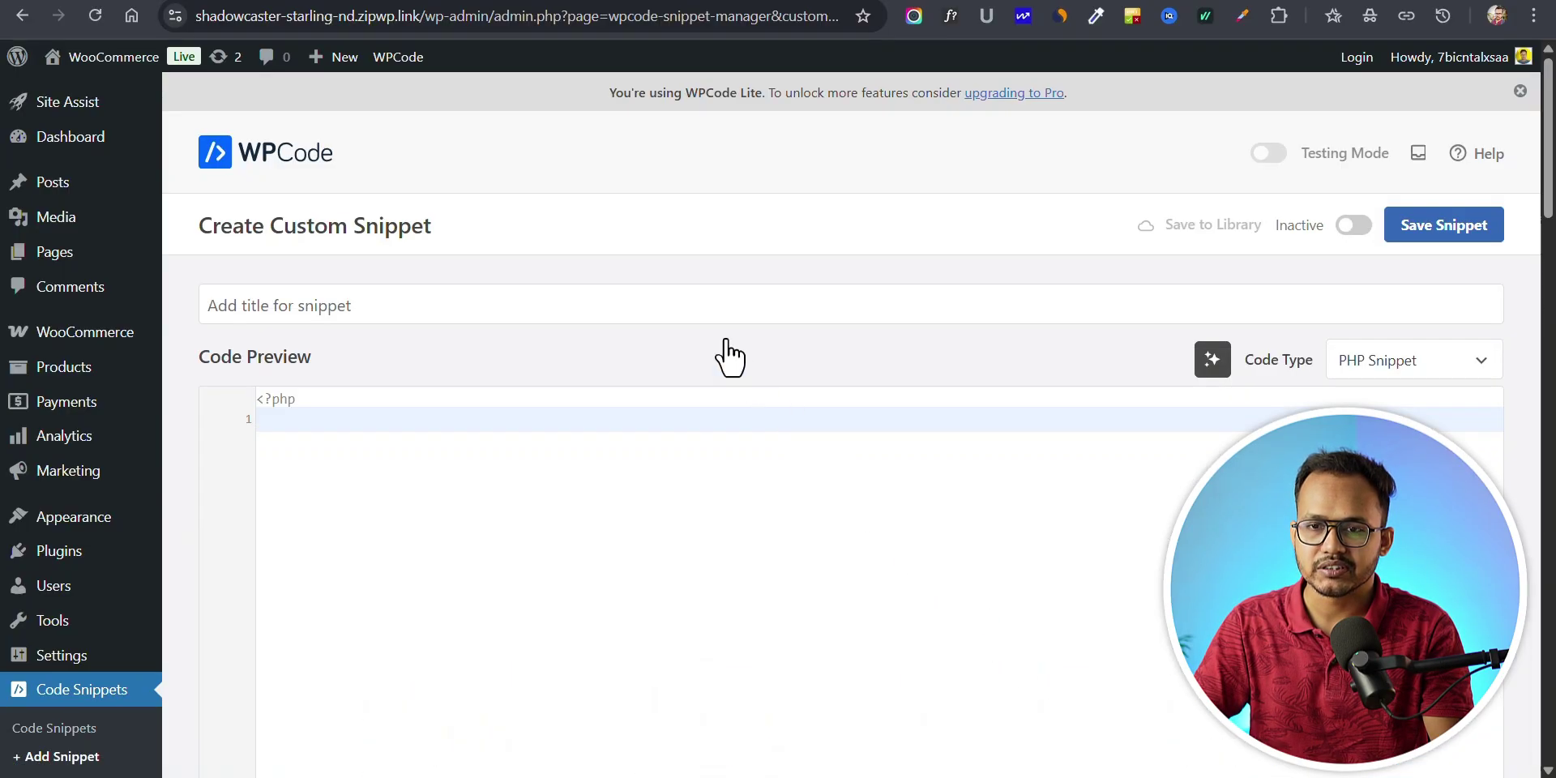
Step: Copy the quantity-limits code from the Notion notes and return to the snippet editor
key(ctrl+Tab)
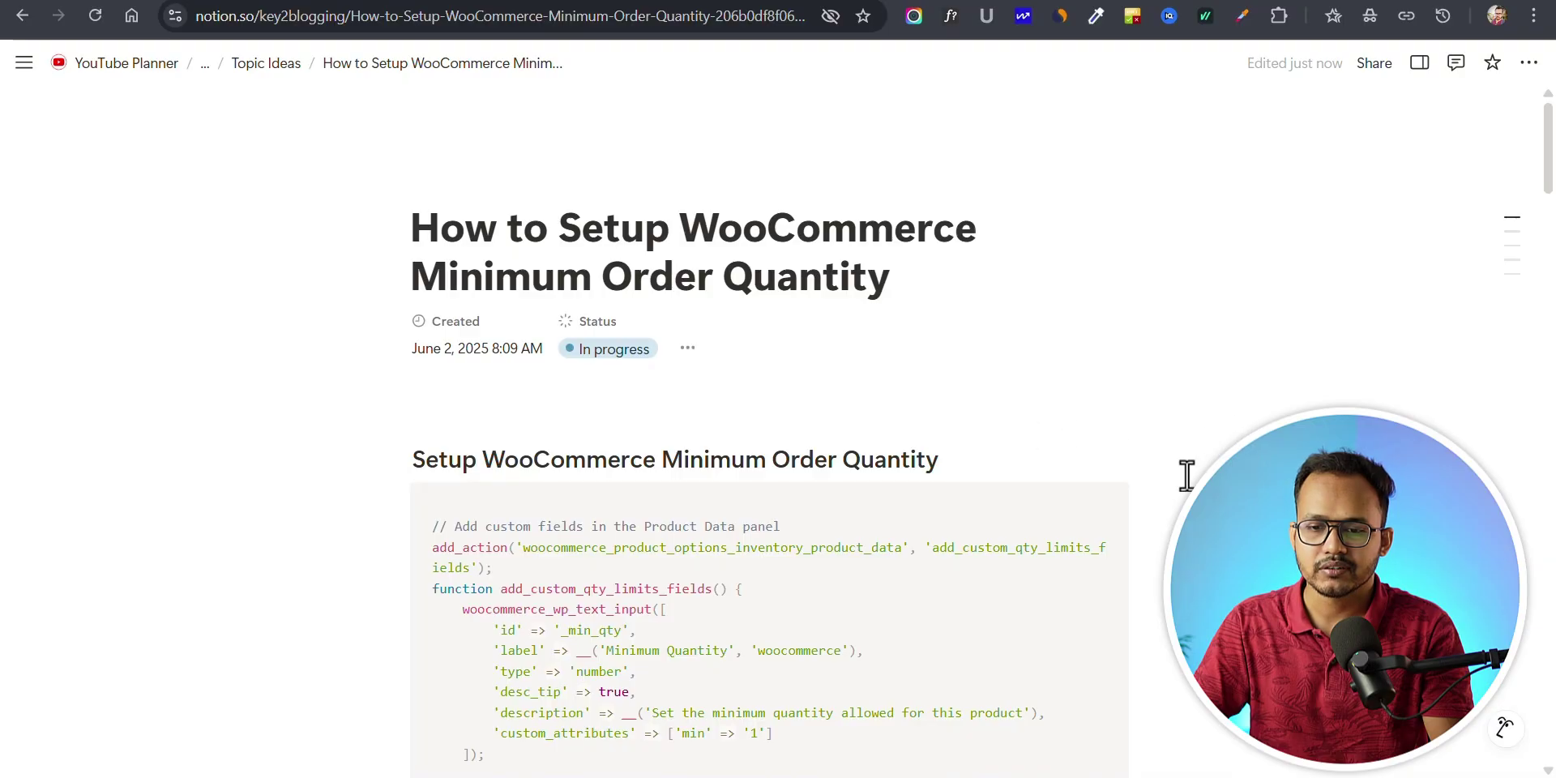
click(1005, 502)
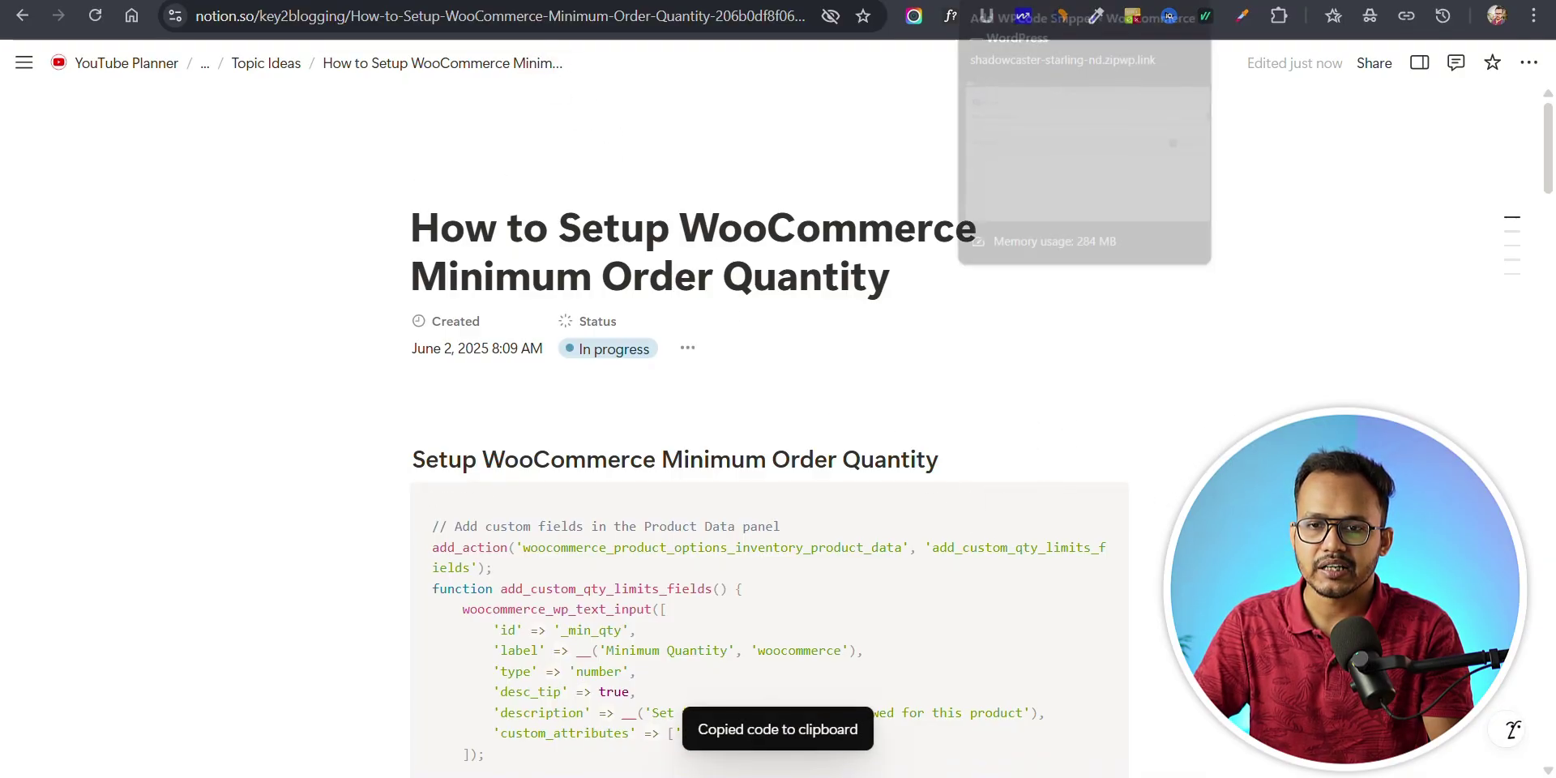
key(ctrl+shift+Tab)
Step: Paste the copied min/max quantity code into the snippet's code editor
click(337, 450)
key(ctrl+v)
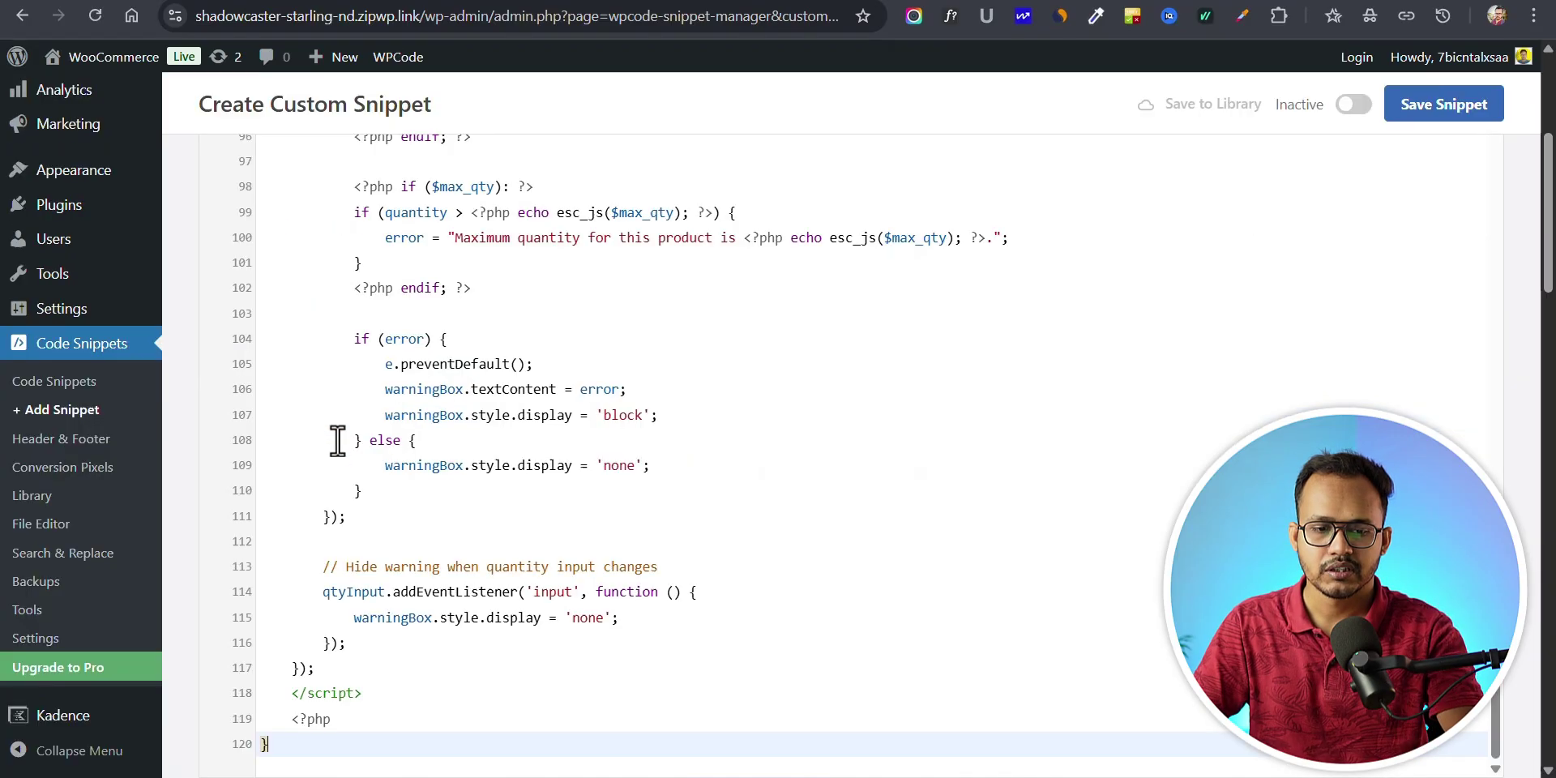
scroll(337, 437, up, 15)
scroll(350, 401, up, 5)
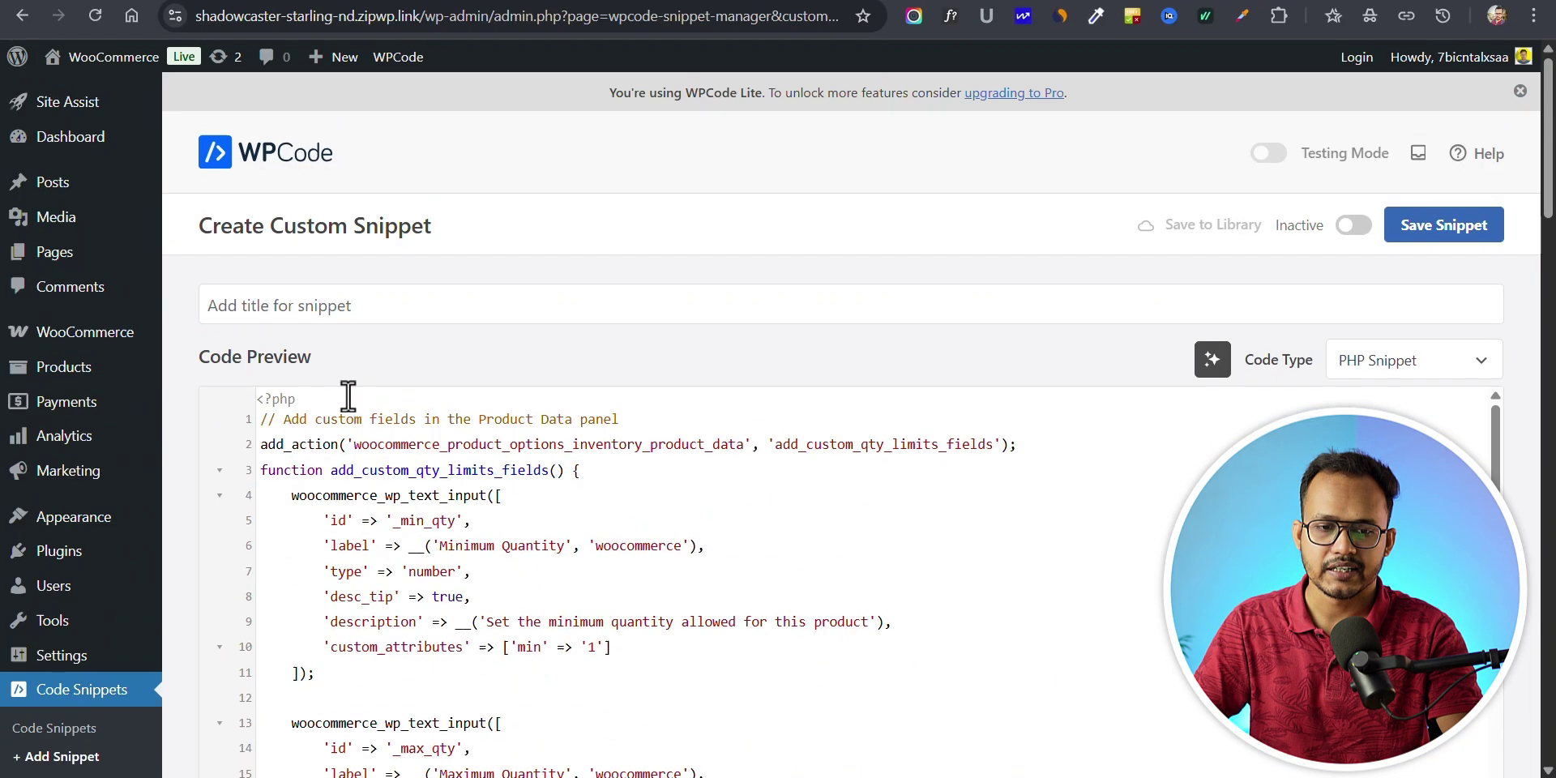
Step: Title the snippet 'Min and Max order Quantity' and switch it to Active
click(313, 303)
text(Min and Max)
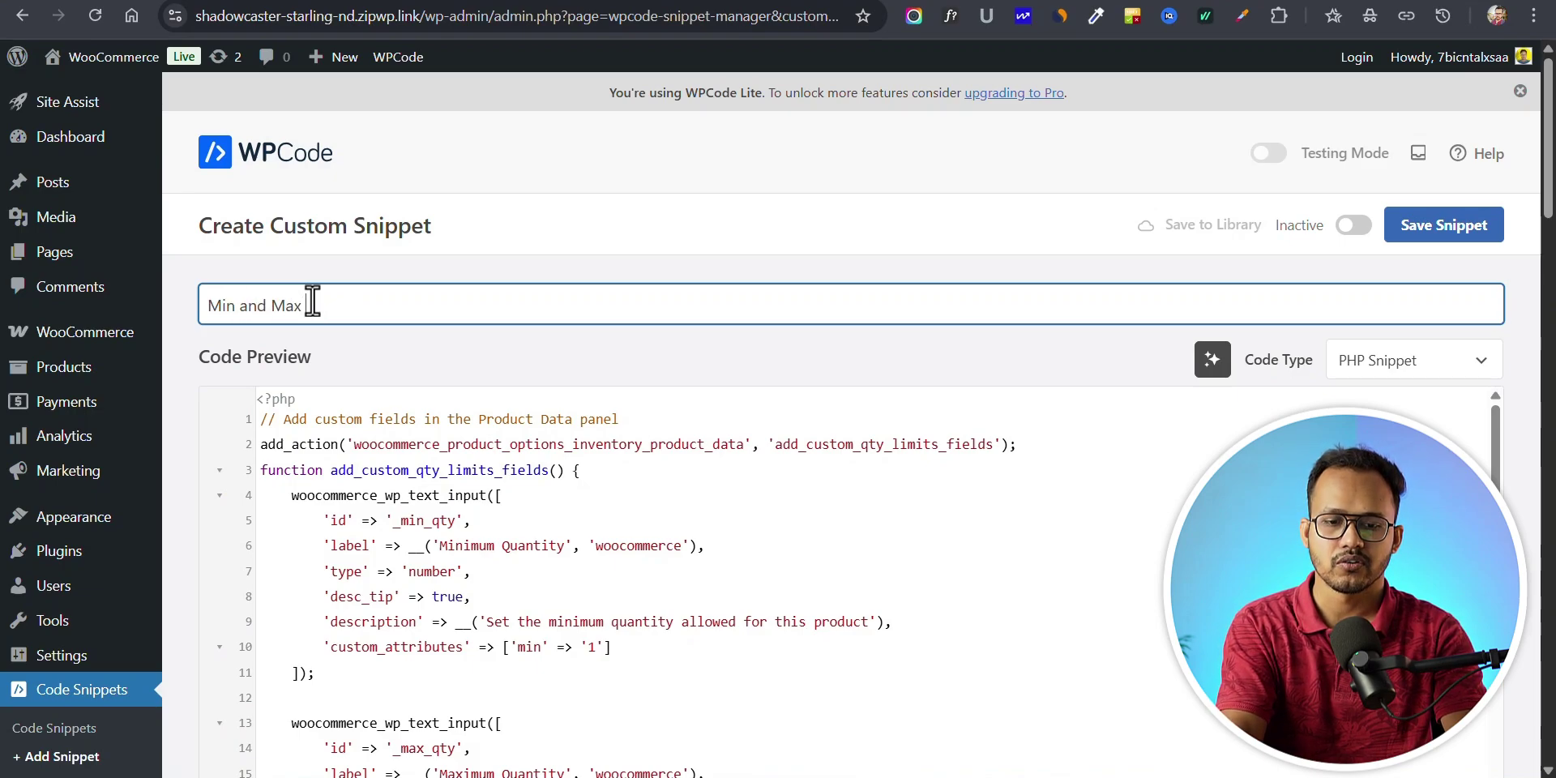
text( order Quantity)
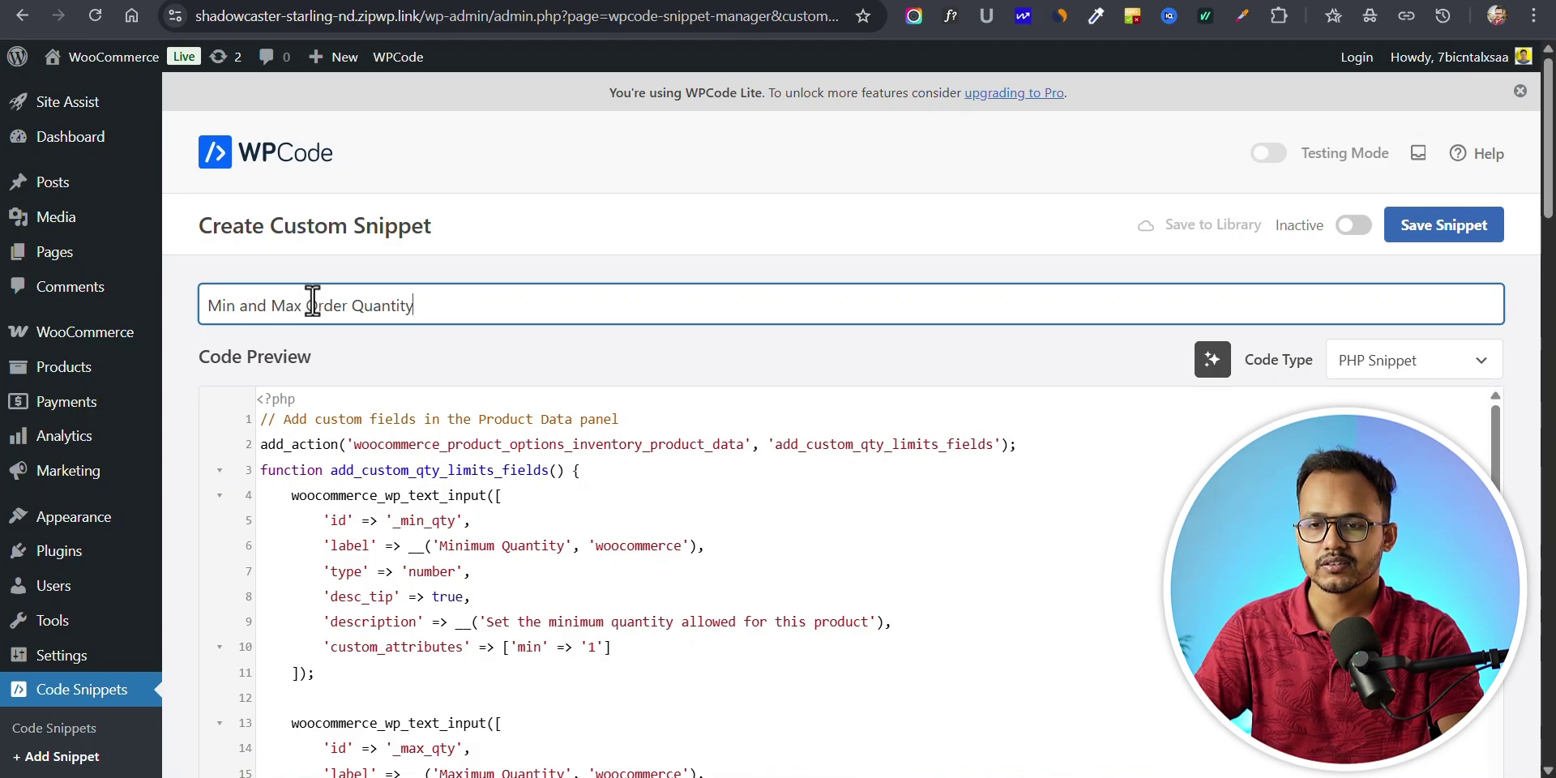
click(1362, 227)
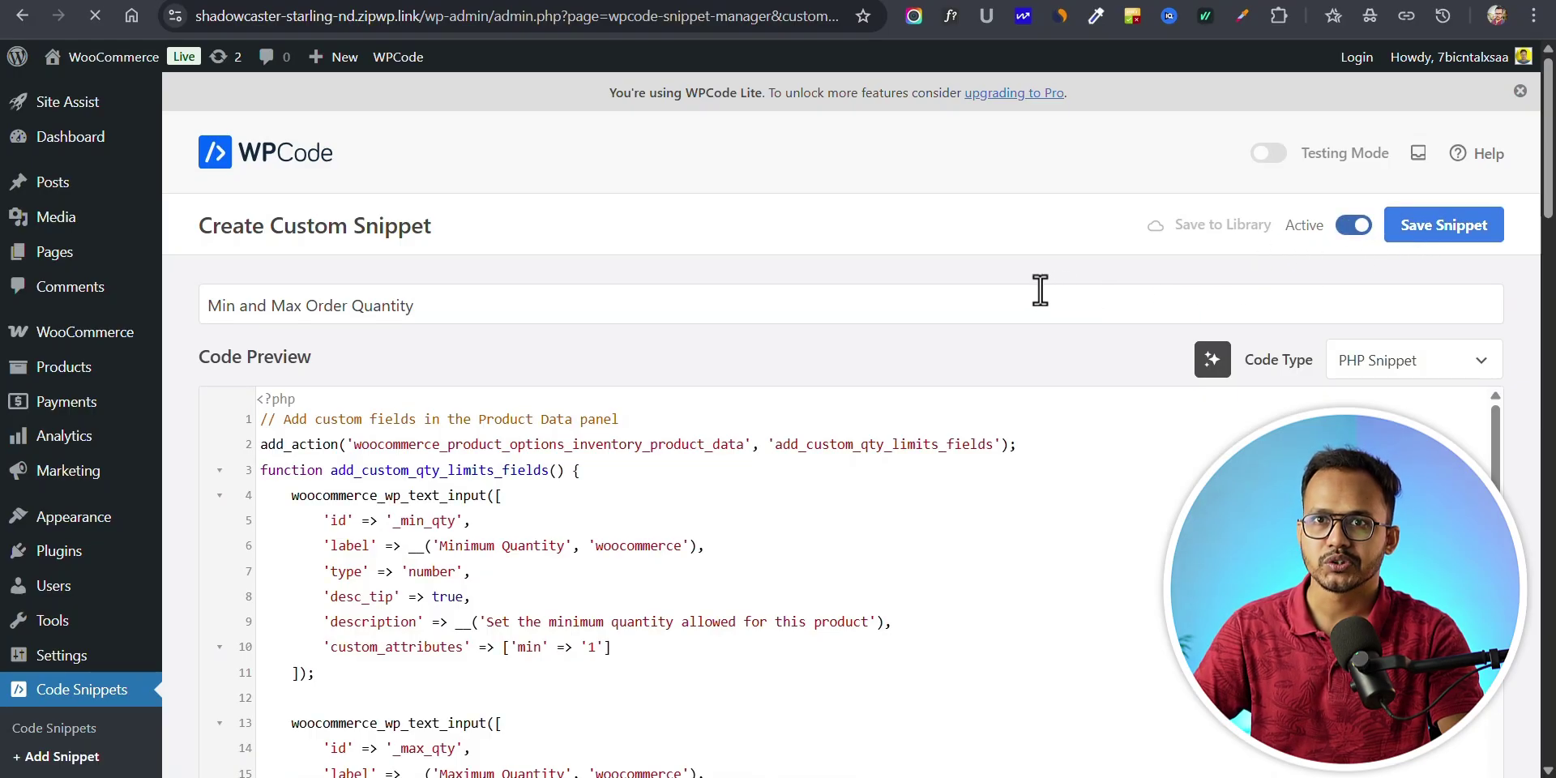
scroll(1040, 289, down, 5)
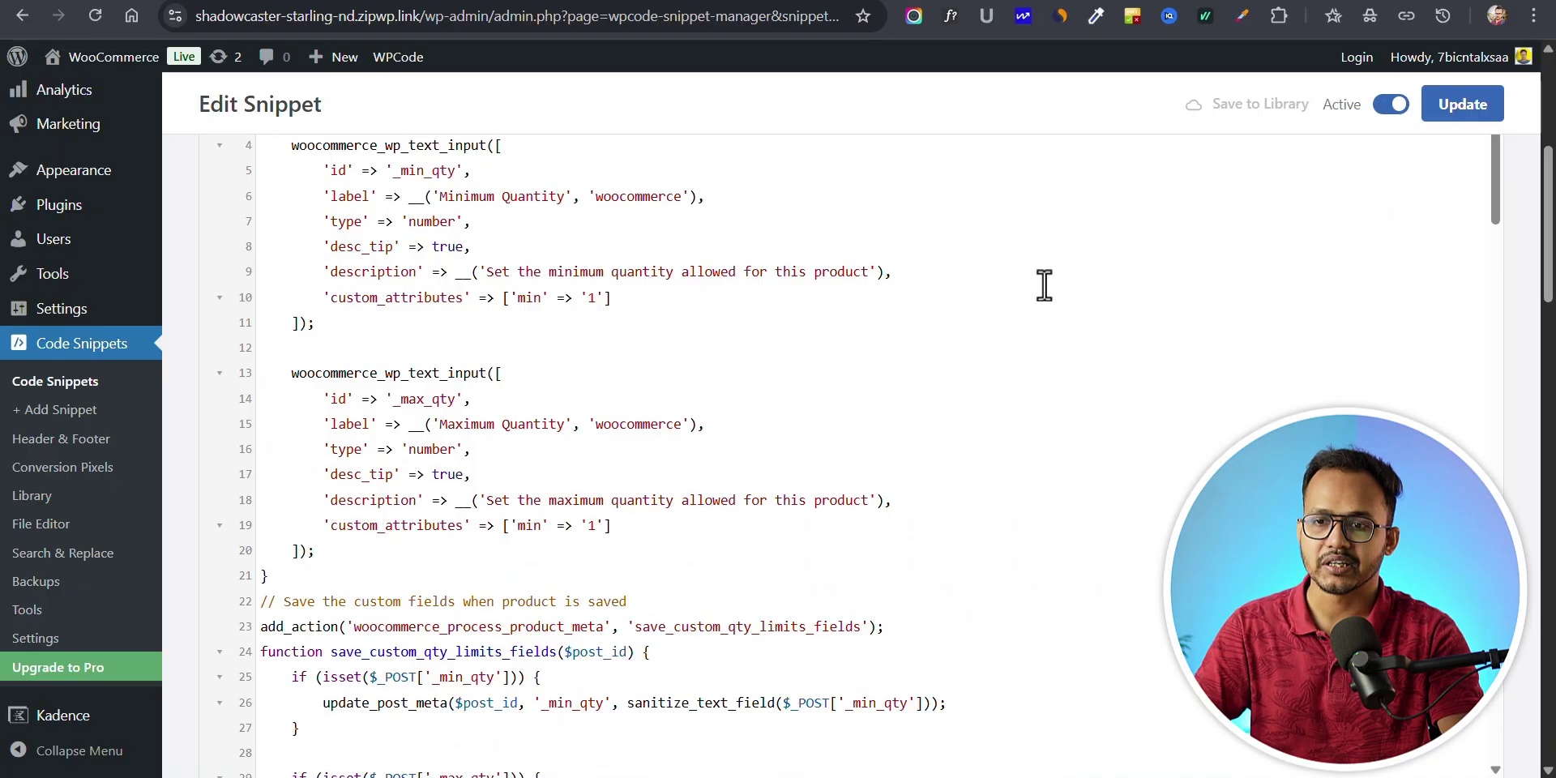
scroll(1044, 285, up, 5)
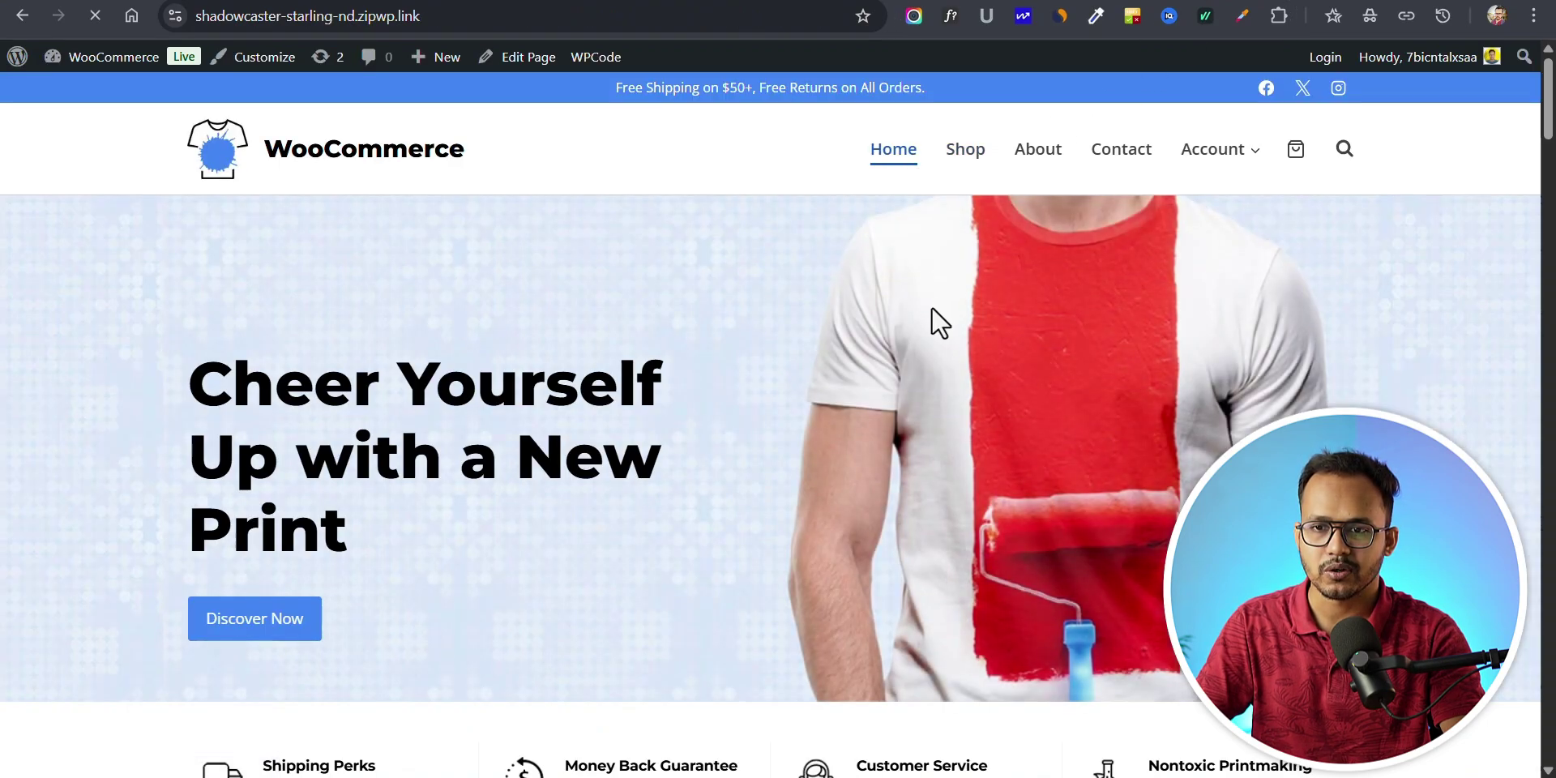
Step: Add one Mug BHeart to the cart and open the cart
scroll(892, 349, down, 5)
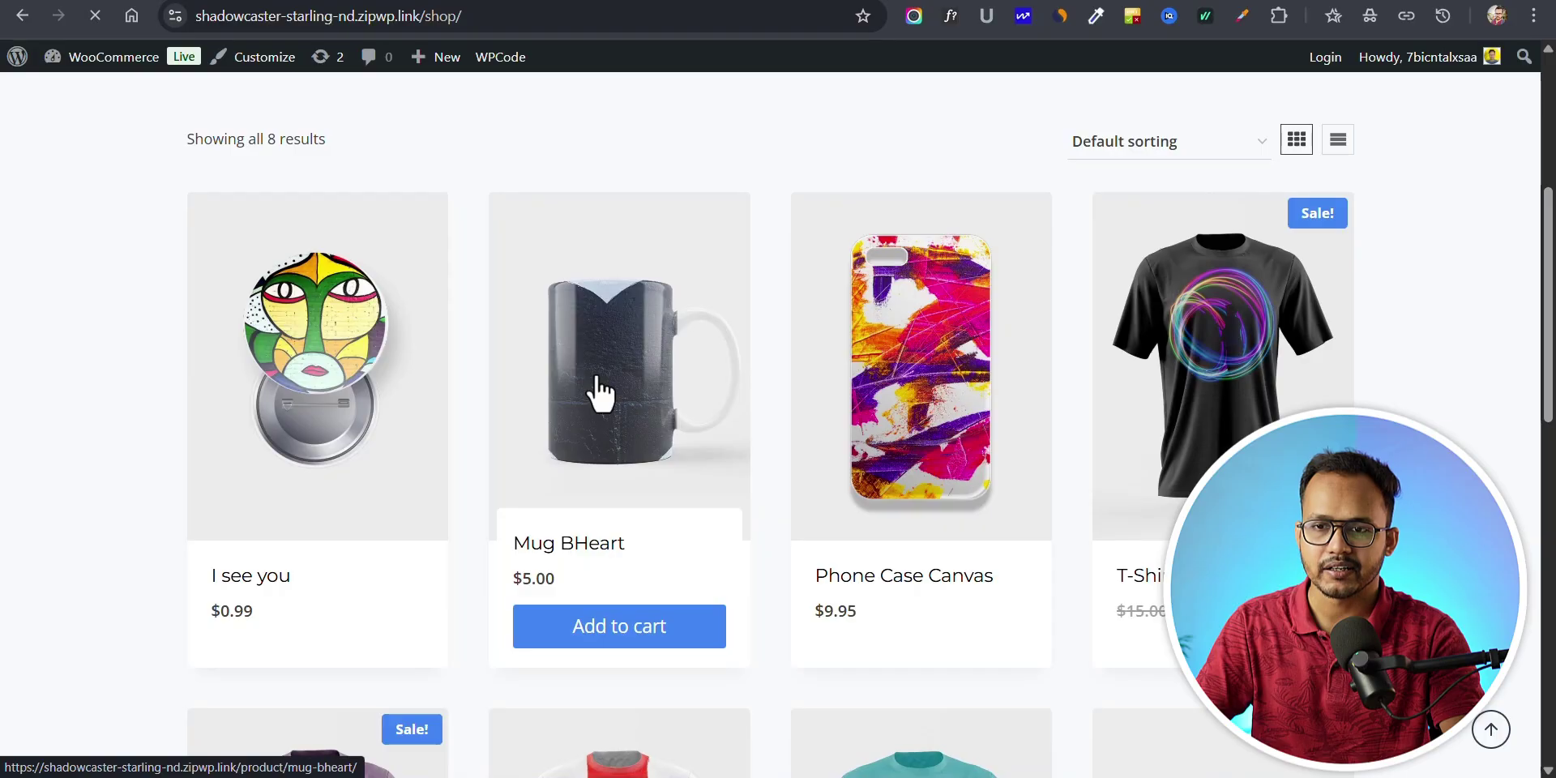
scroll(843, 363, down, 3)
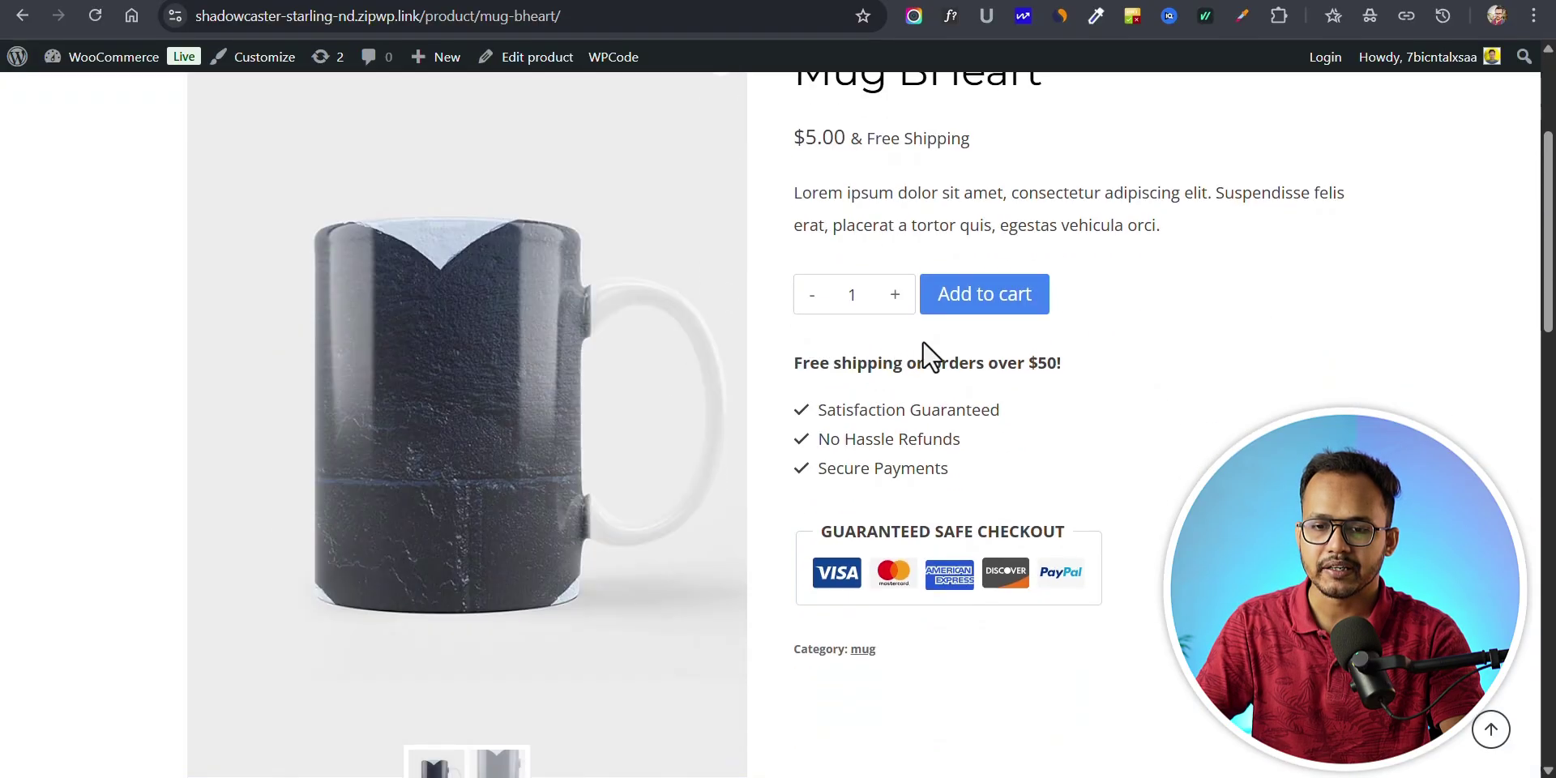
click(983, 295)
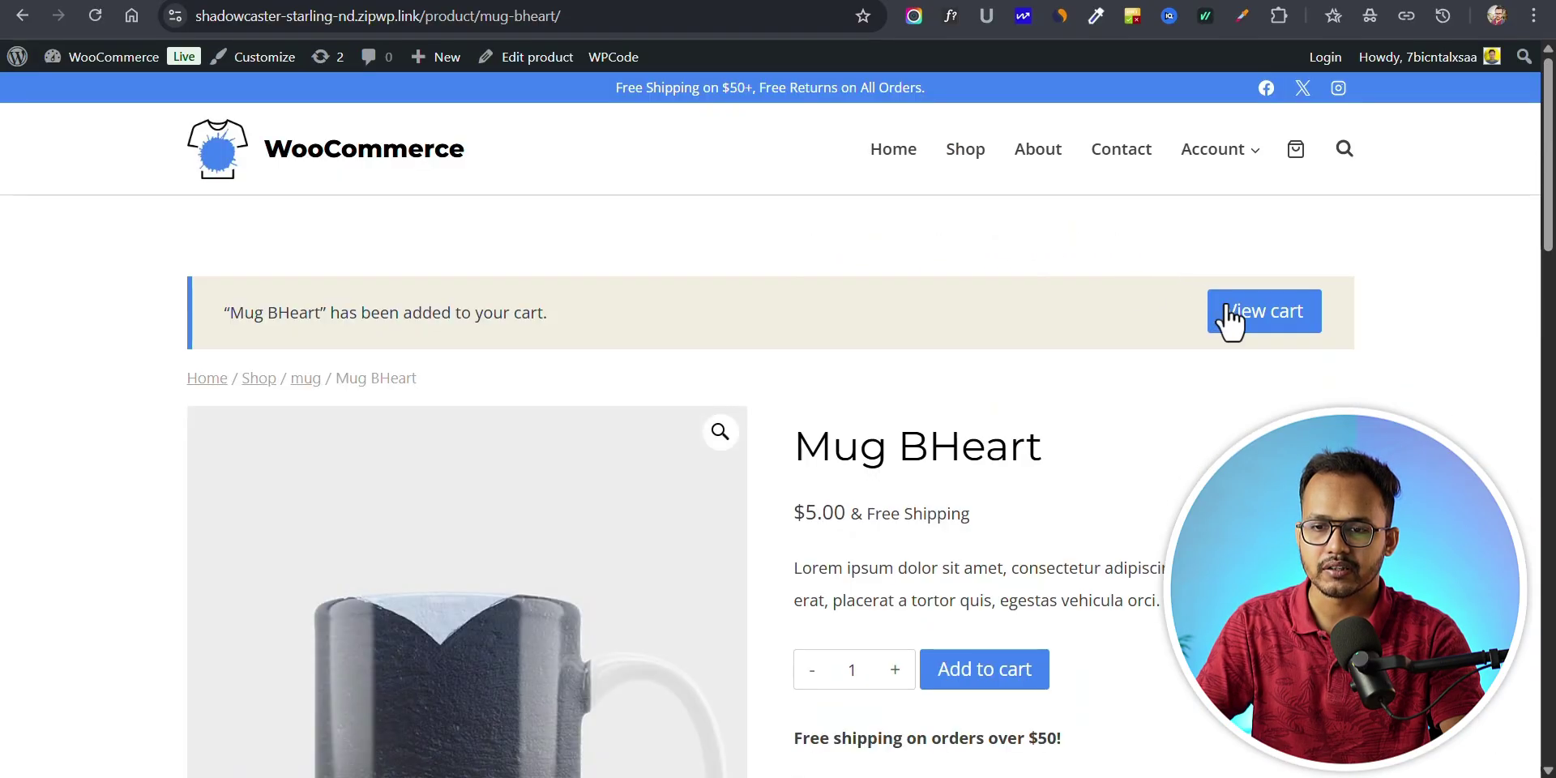
click(1216, 323)
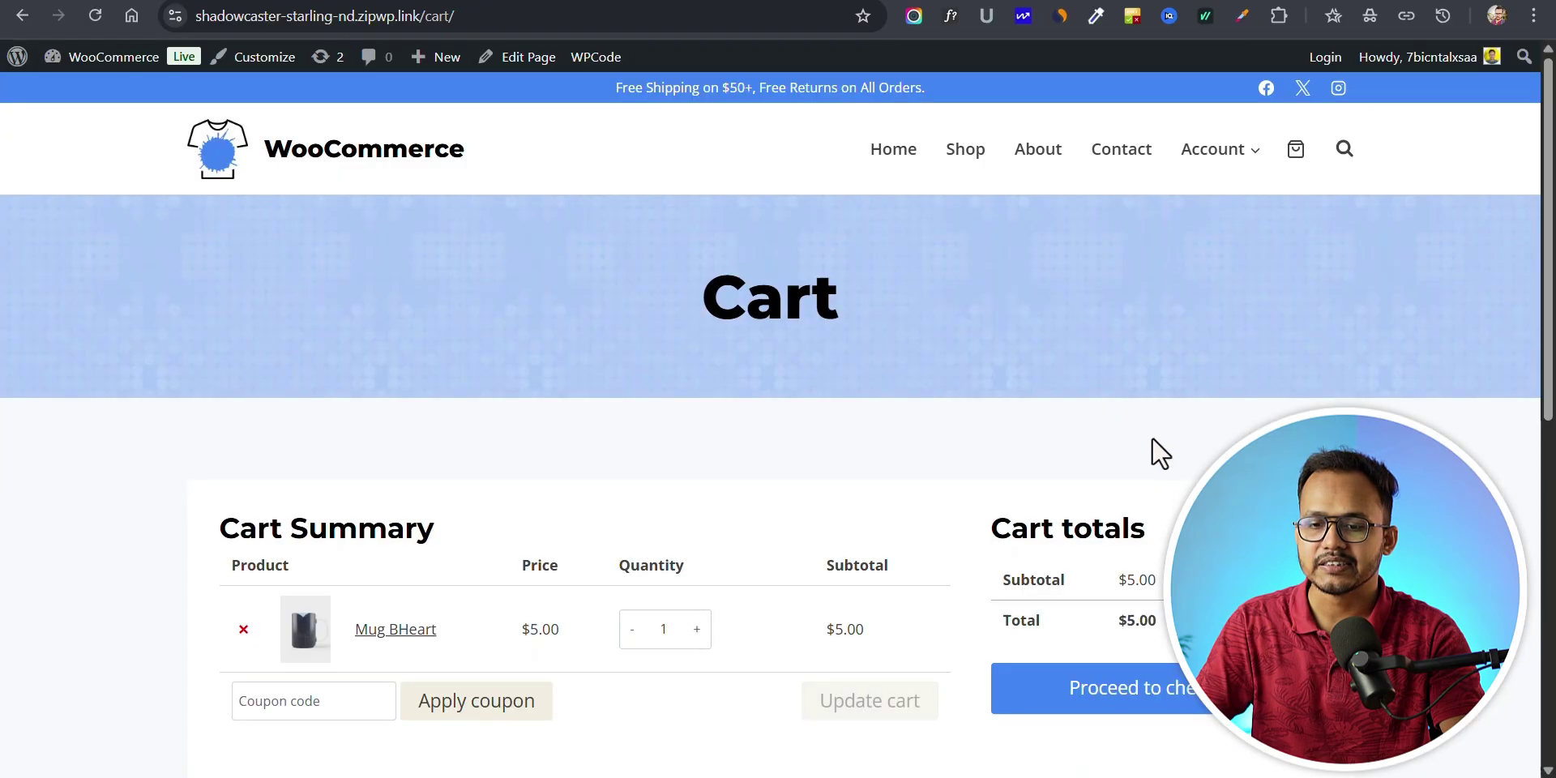
Step: Check the $5.00 mug in the cart, then go back to its product page
scroll(1150, 451, down, 3)
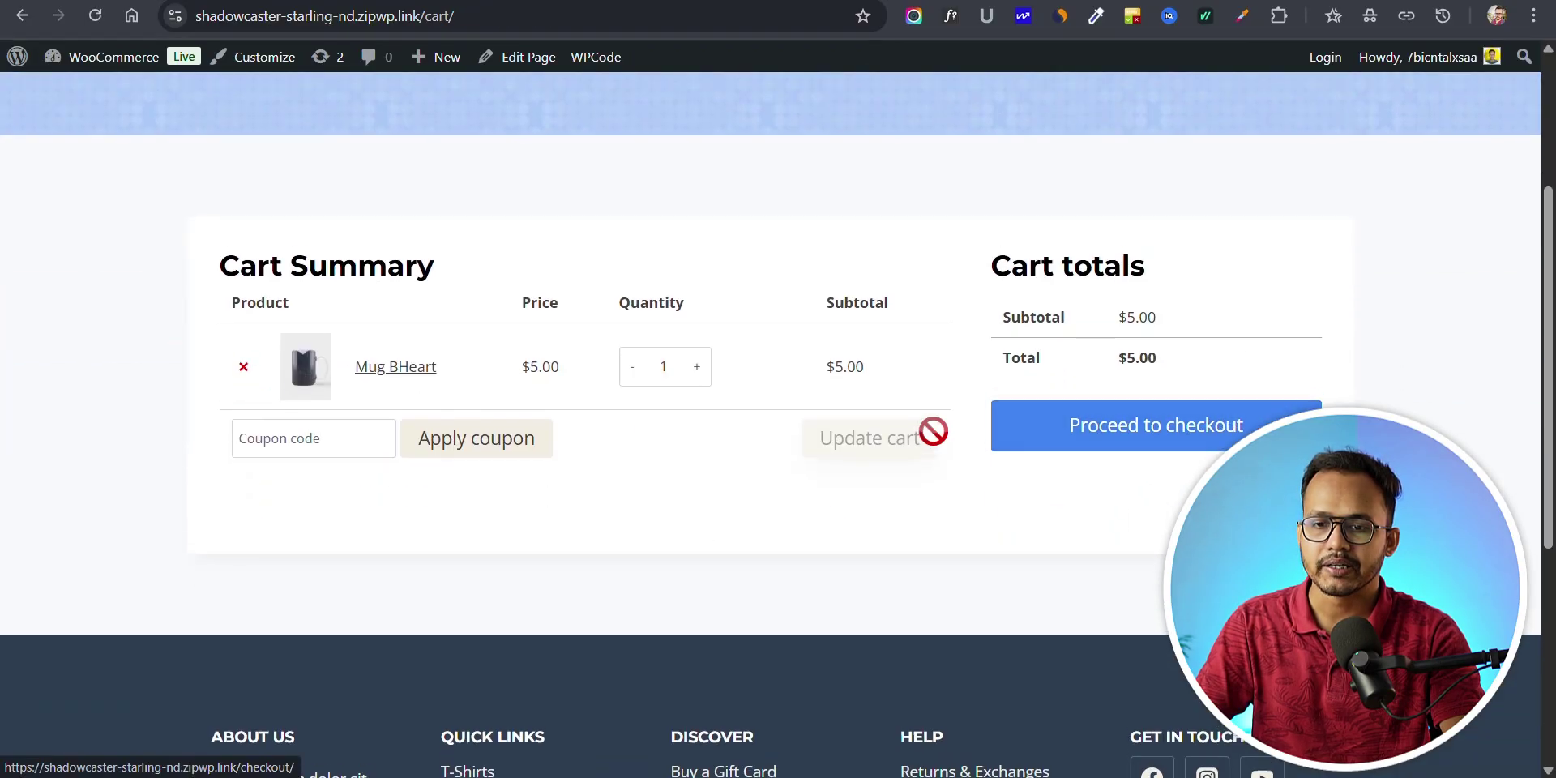
scroll(936, 438, up, 3)
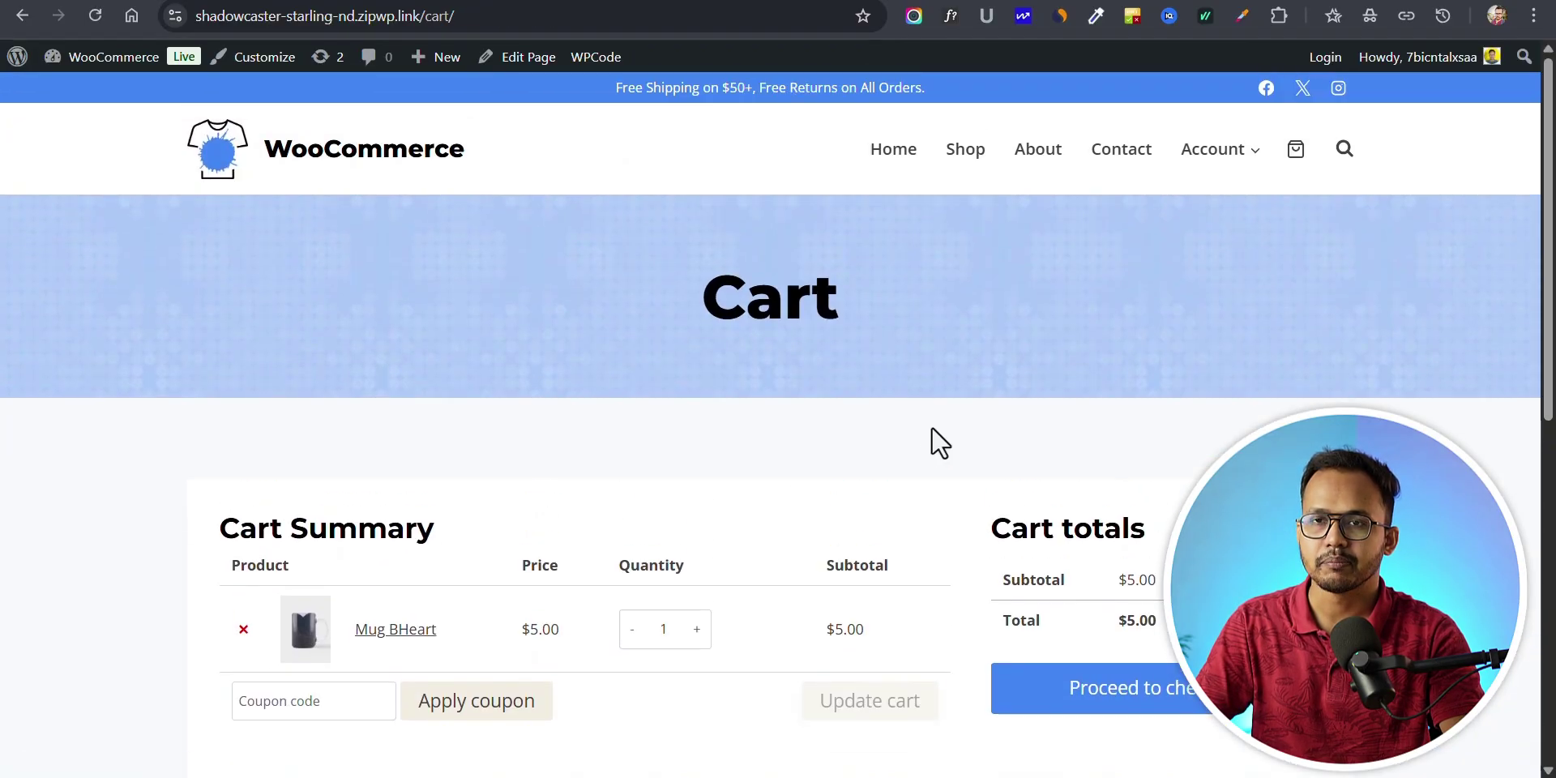
click(378, 634)
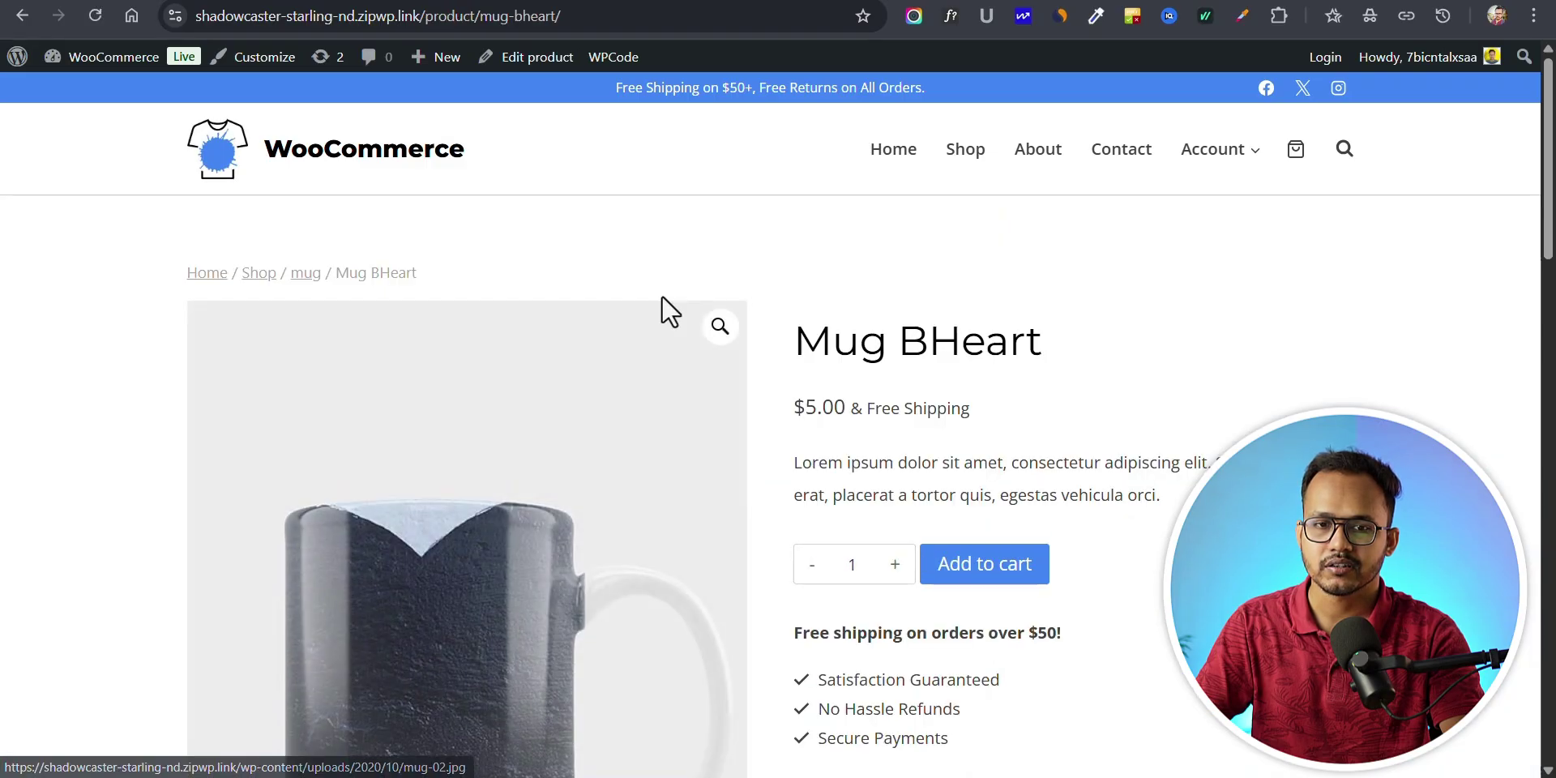
Step: Open Mug BHeart in the admin editor and show its Inventory settings
click(533, 61)
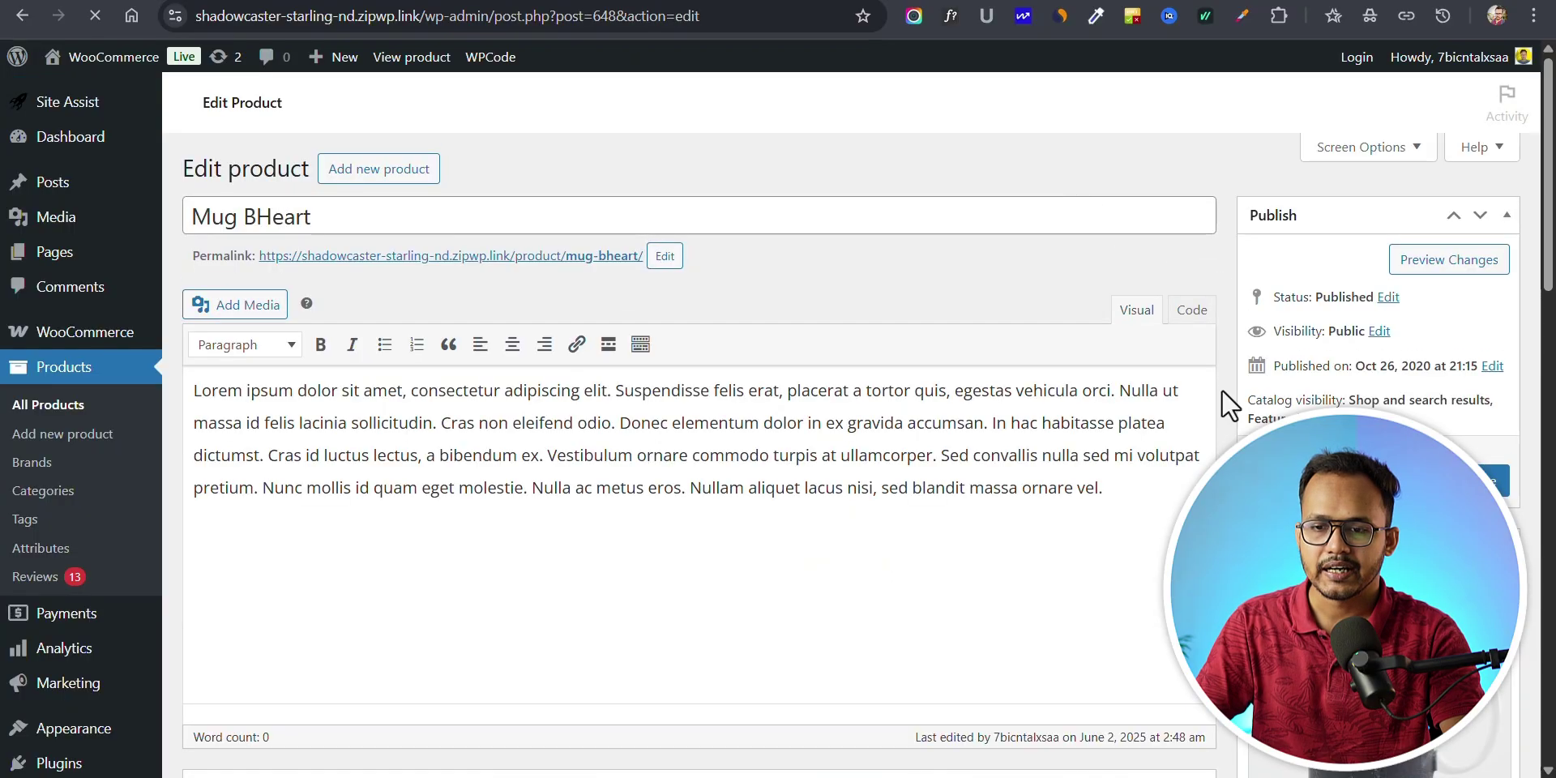
scroll(1214, 334, down, 10)
scroll(1046, 405, up, 2)
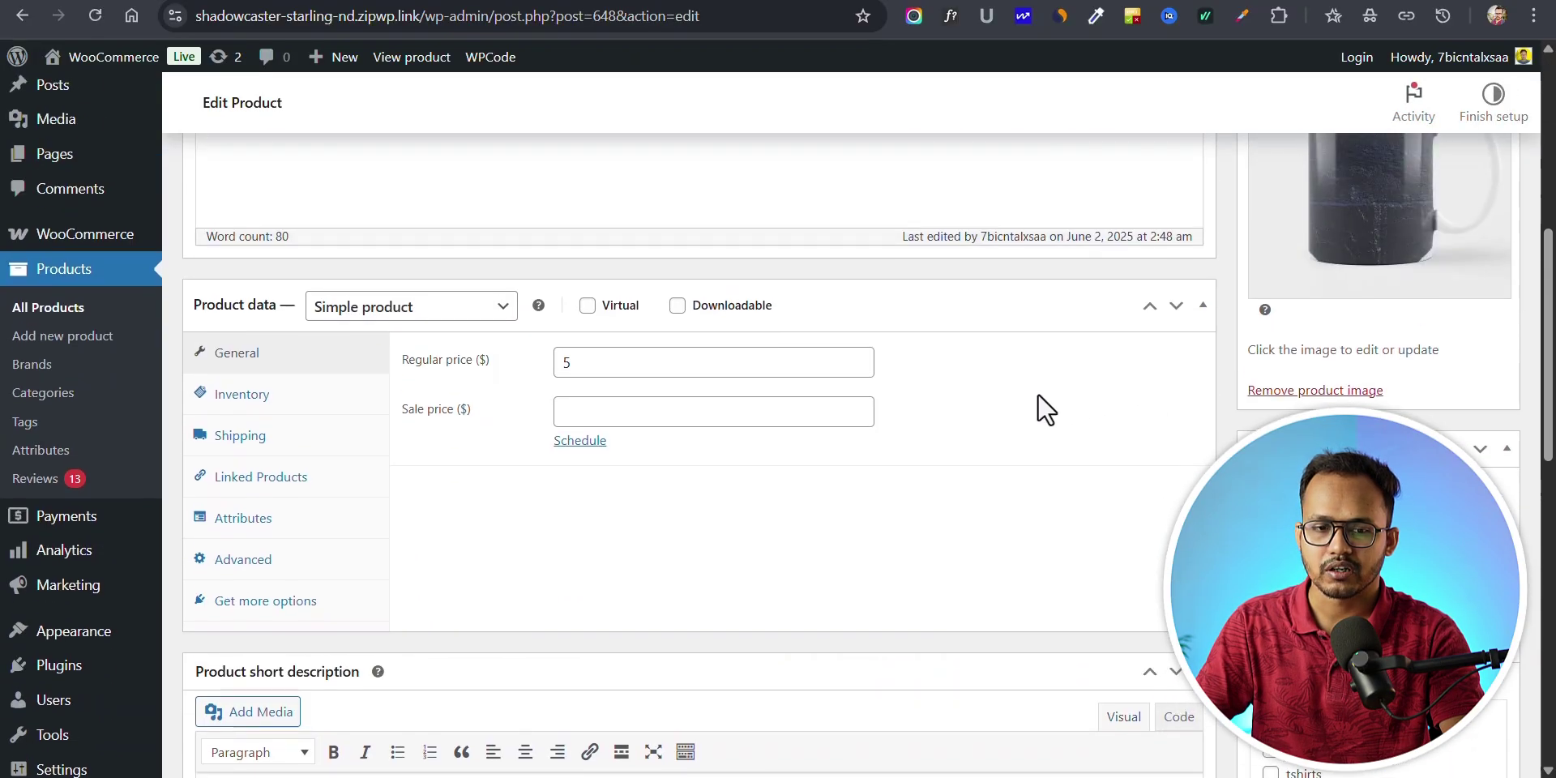
click(264, 398)
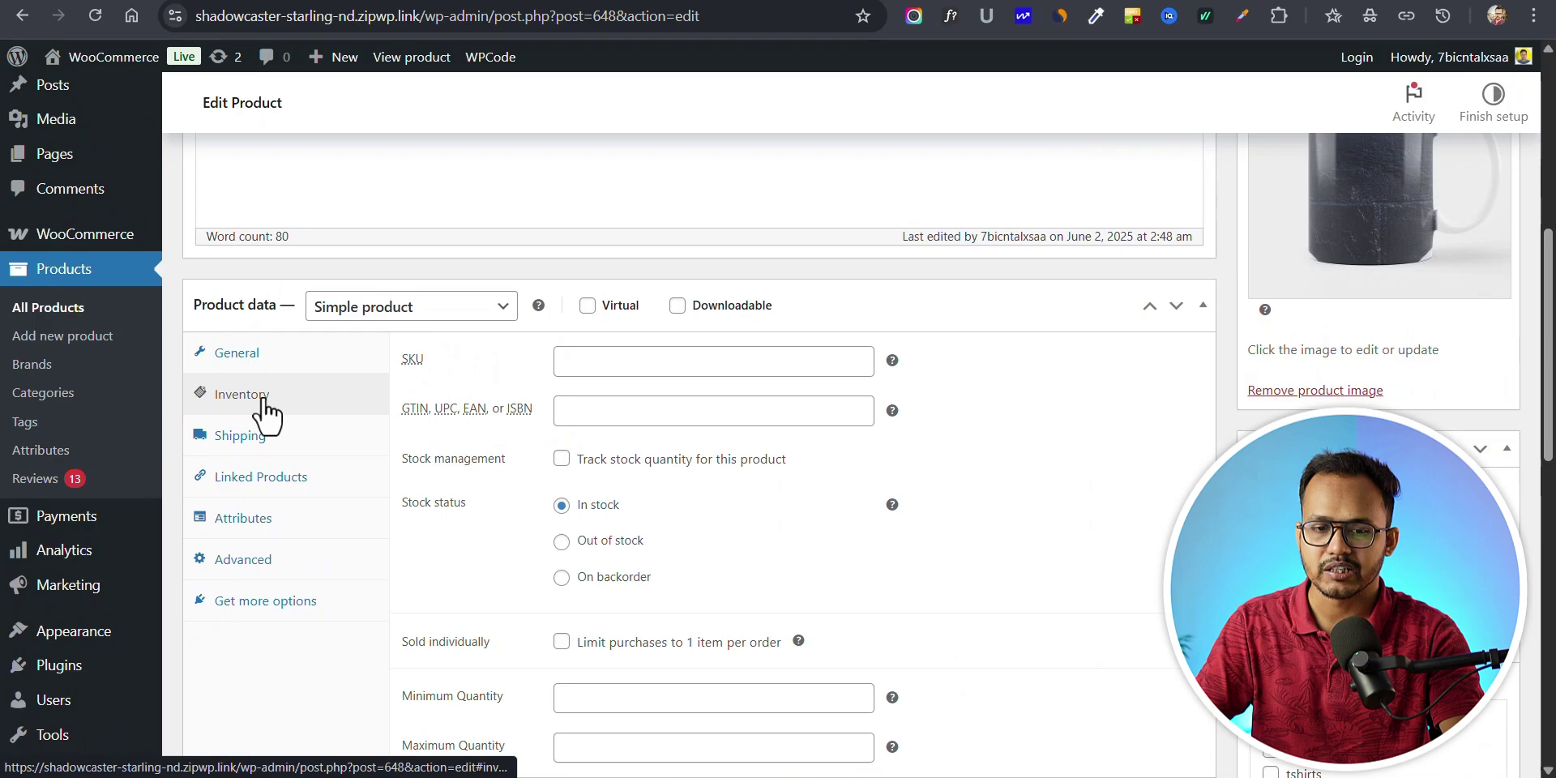
scroll(1204, 442, down, 3)
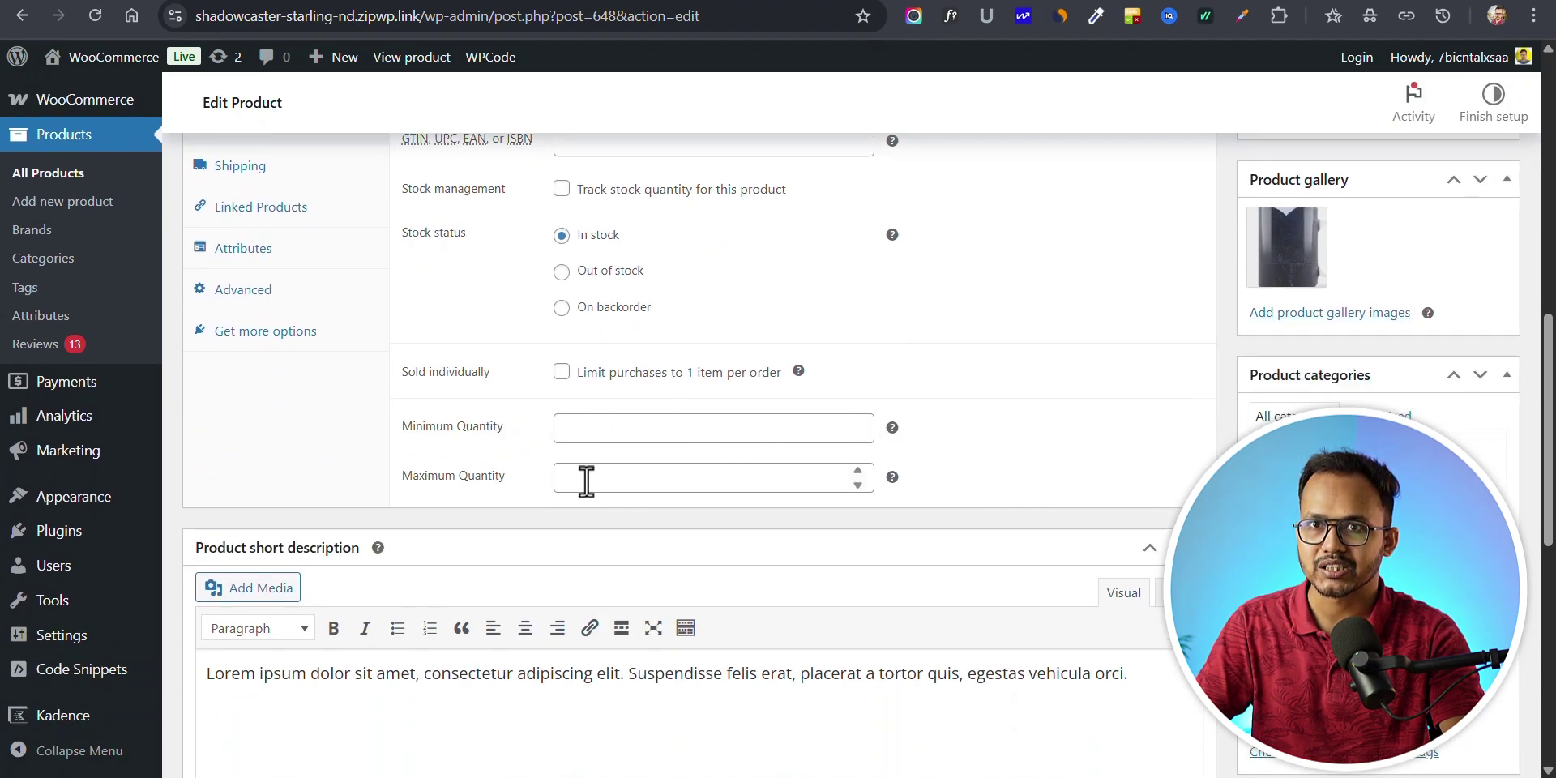
Step: Set Minimum Quantity to 2, update the product, and view it on the storefront
click(595, 433)
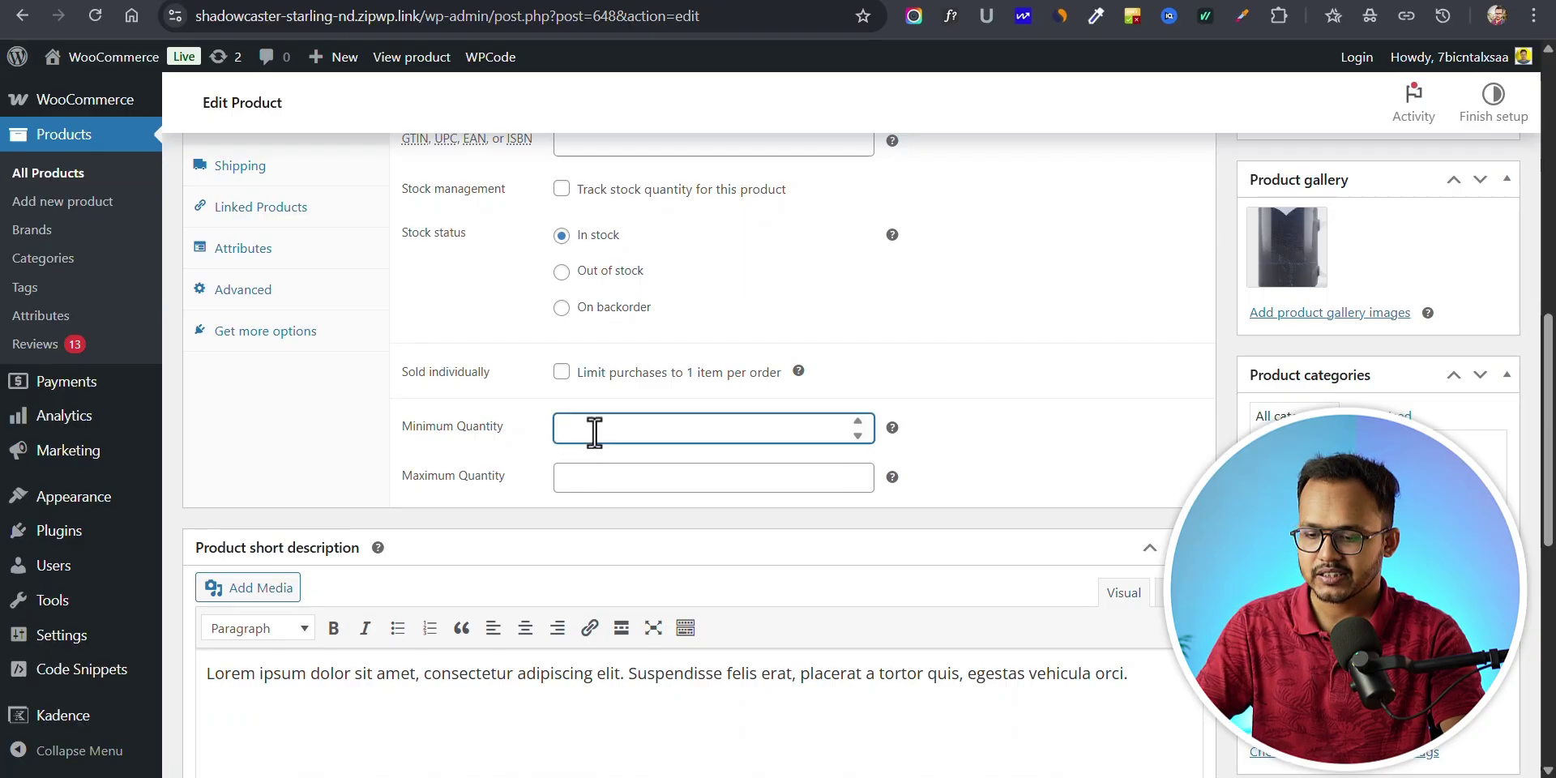
text(2)
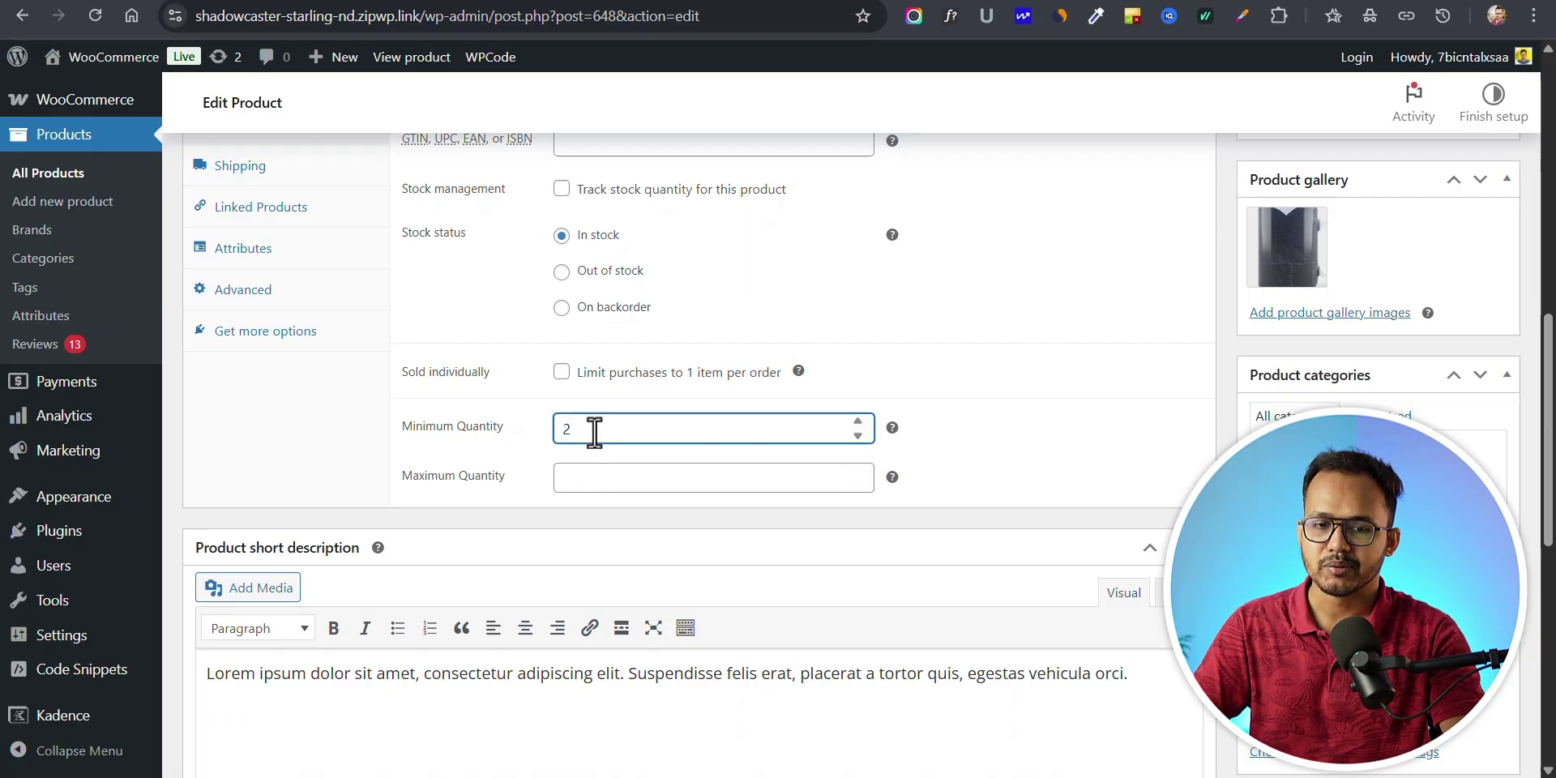
click(972, 438)
scroll(1086, 430, up, 5)
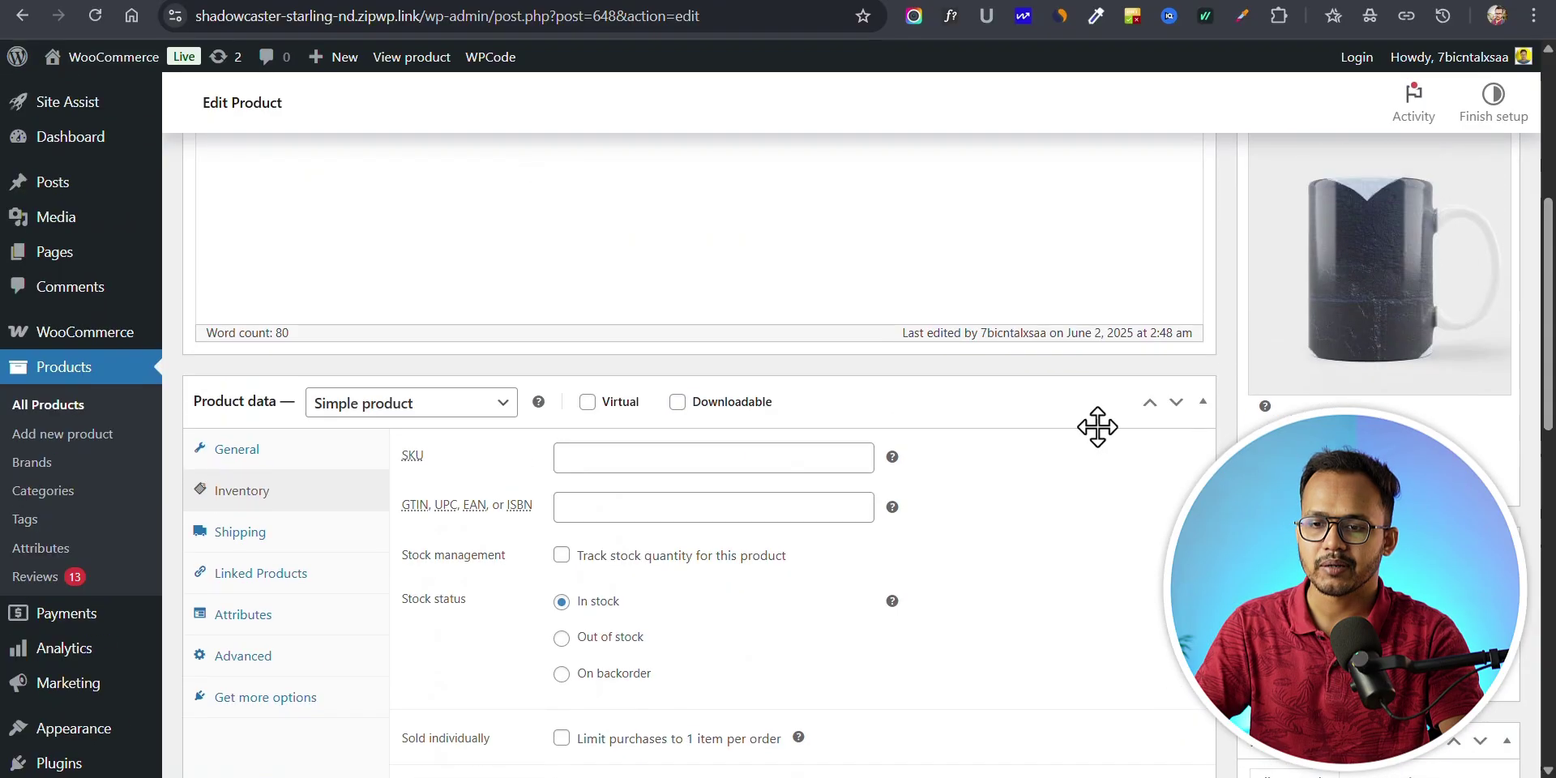
scroll(1114, 478, down, 3)
scroll(1129, 476, up, 10)
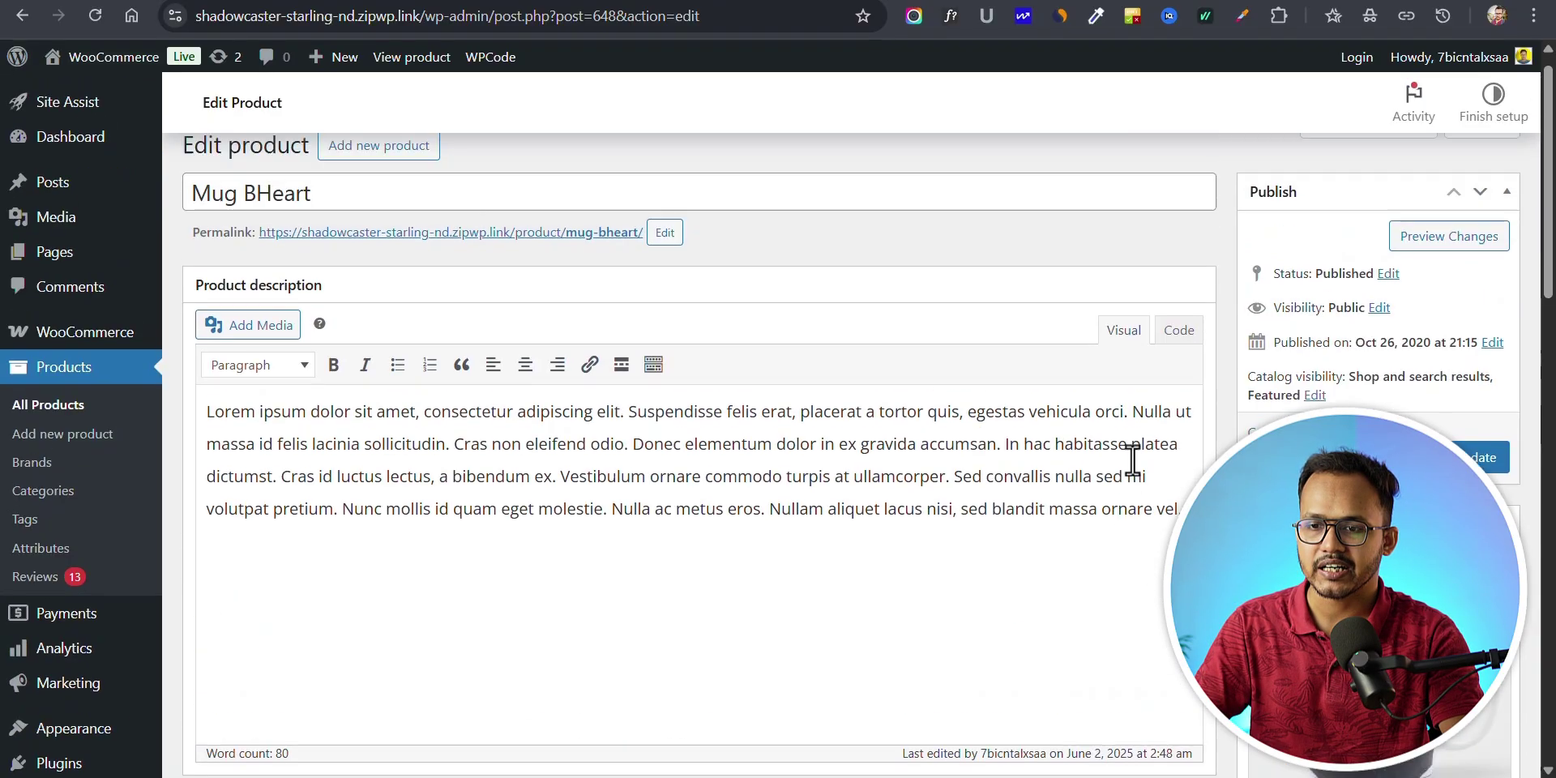
click(1487, 481)
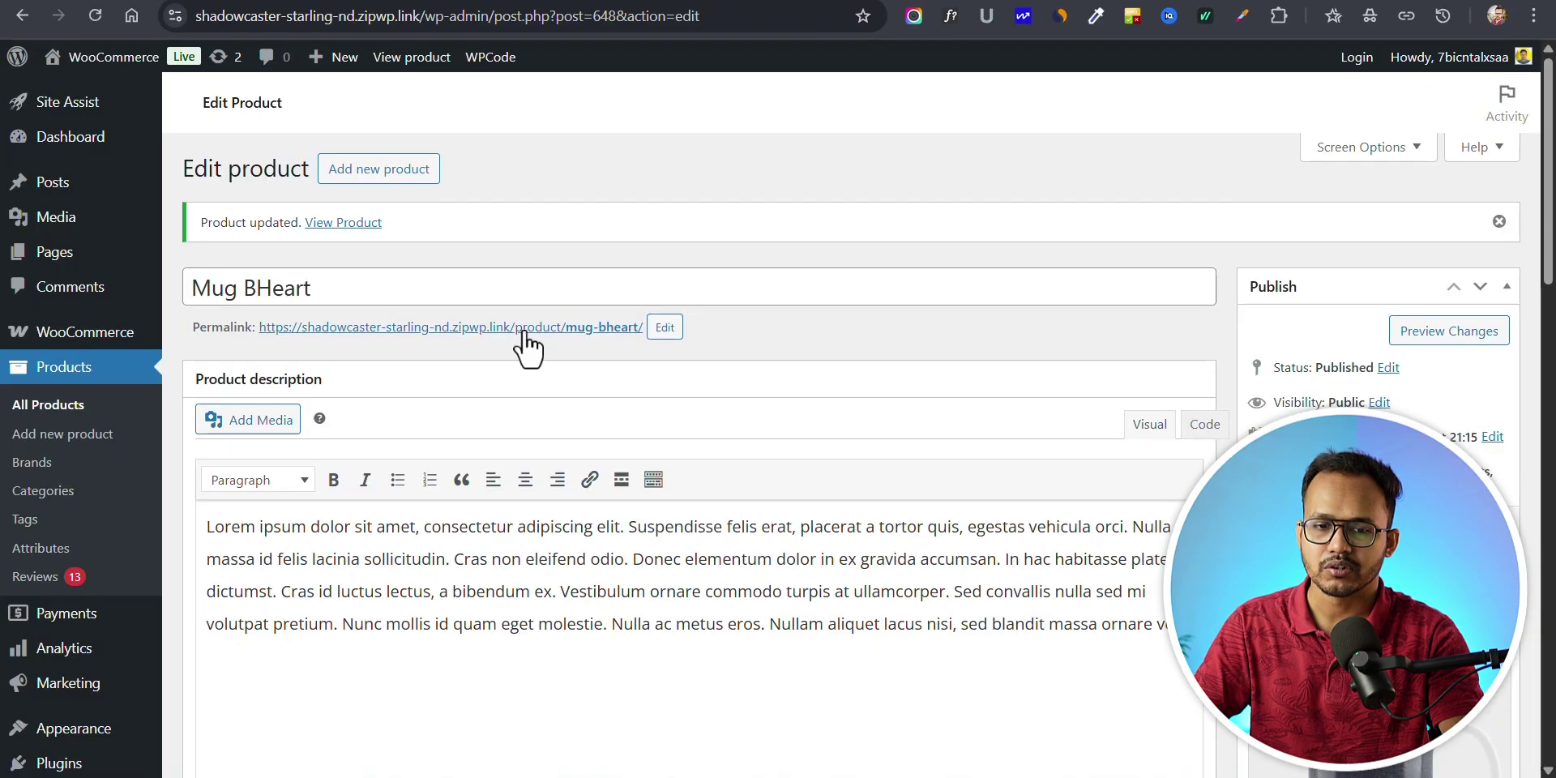
click(522, 328)
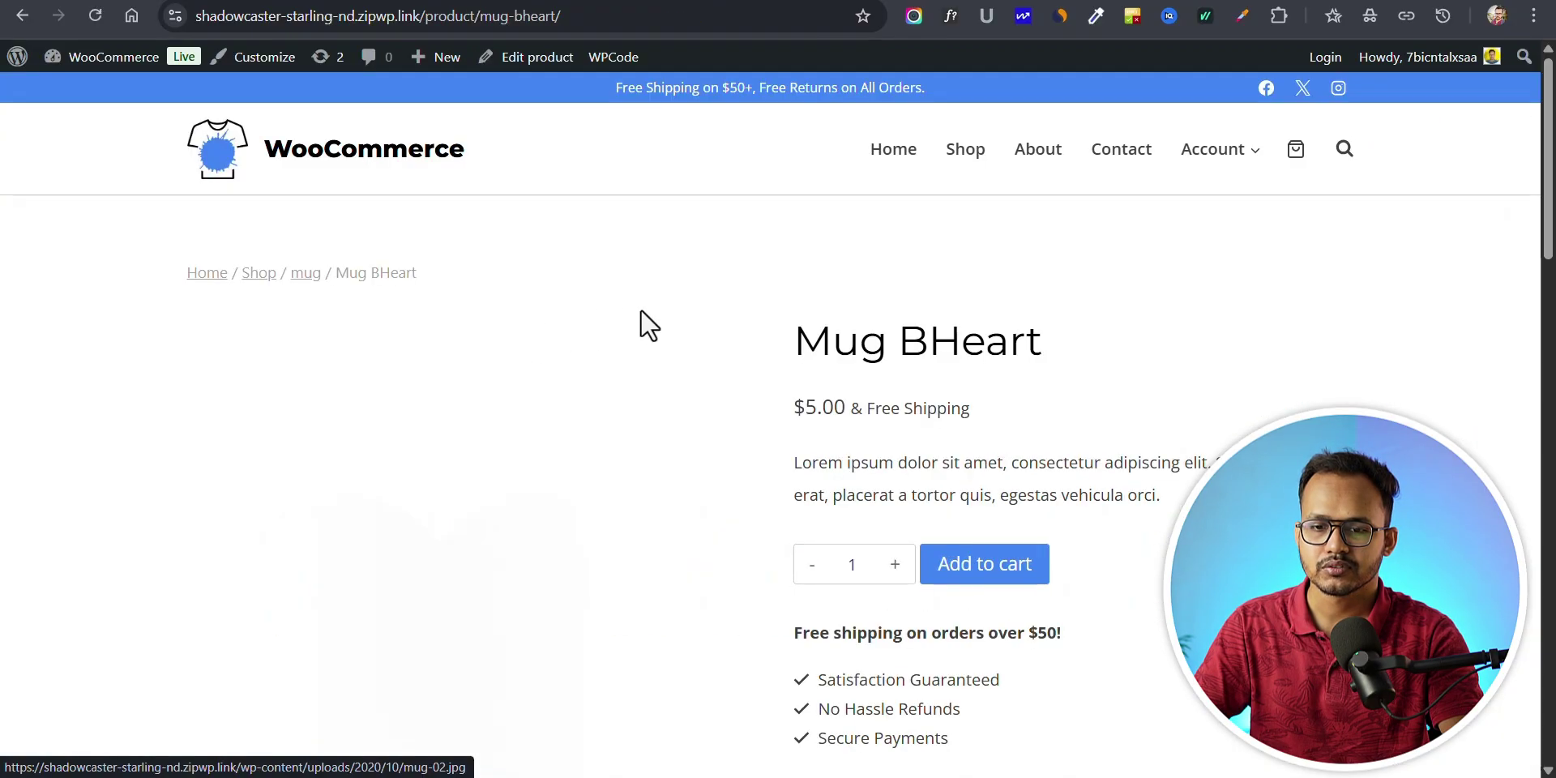
Step: Try adding a single mug and see the minimum-quantity-2 warning
scroll(1035, 323, down, 3)
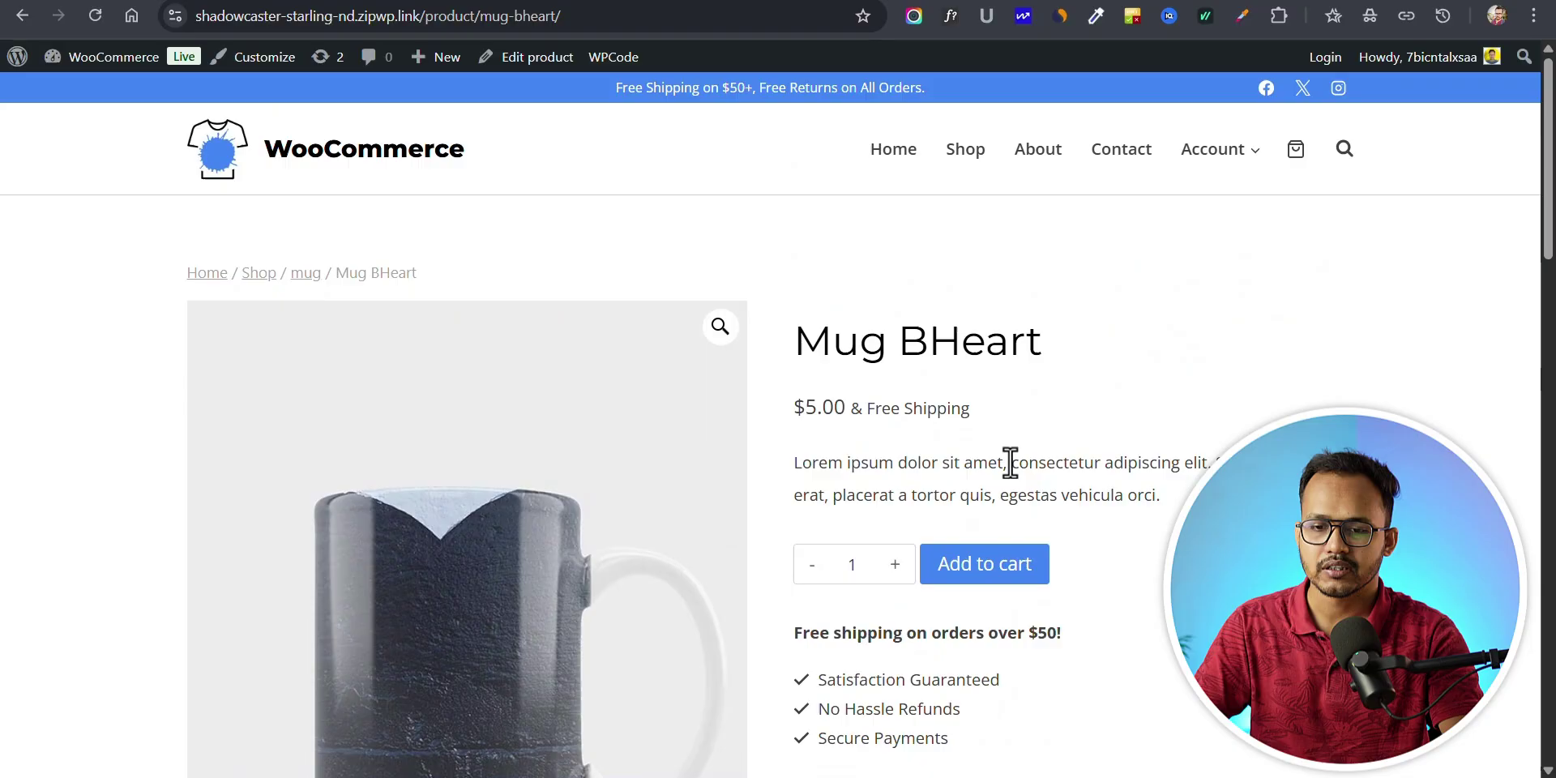
click(997, 571)
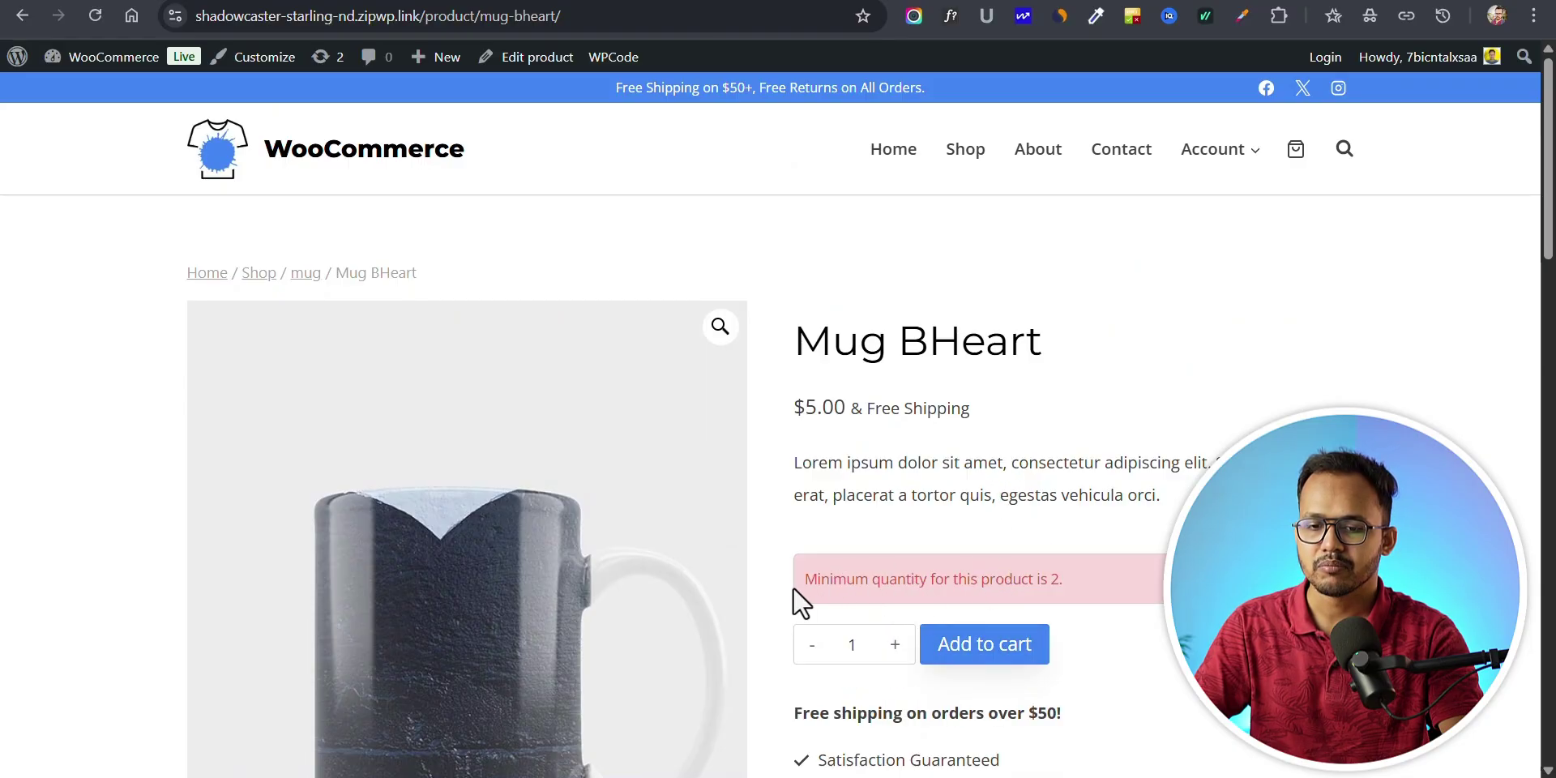
drag(793, 587, 1073, 577)
click(1075, 577)
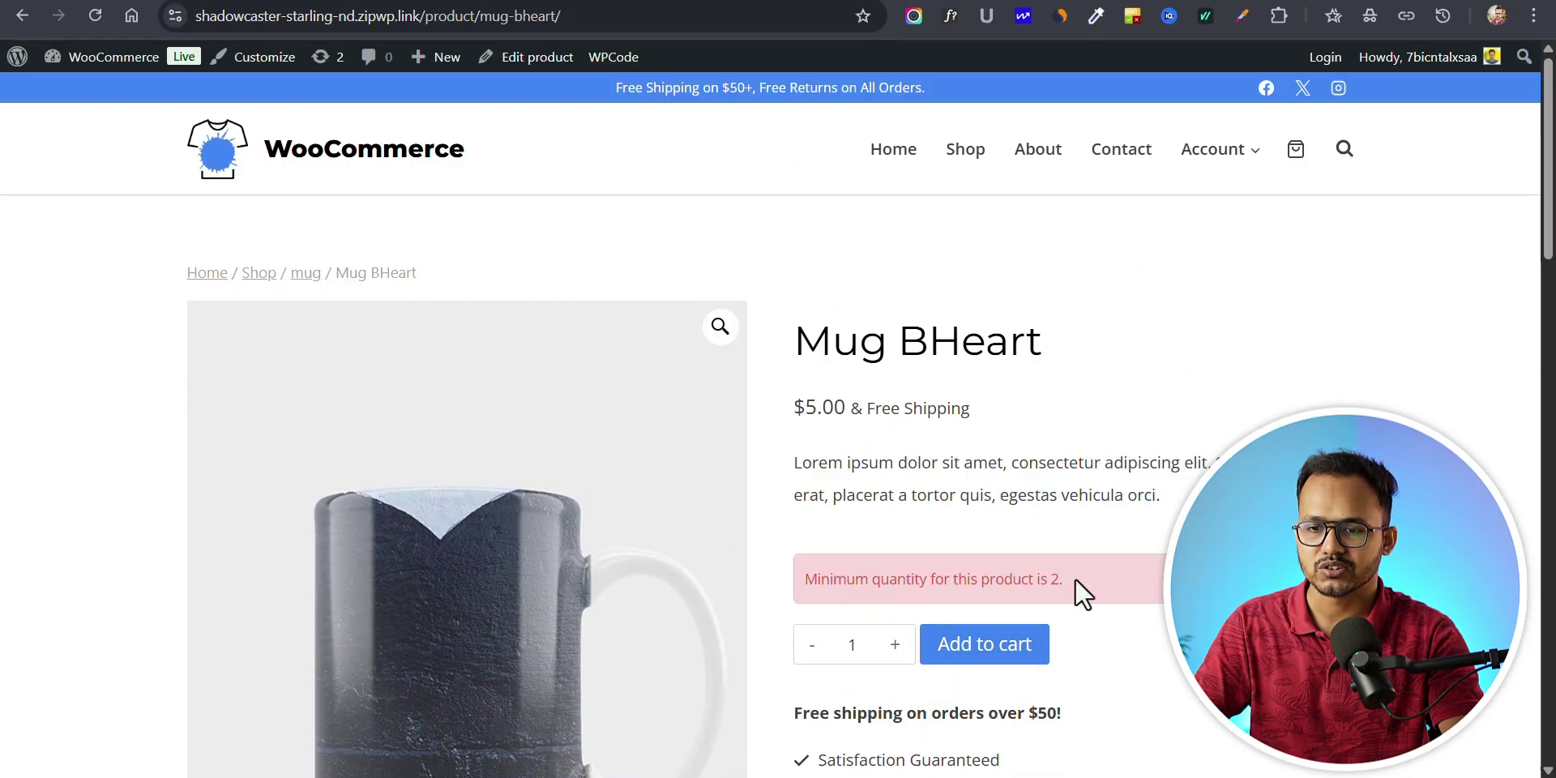
scroll(1053, 566, down, 2)
Step: Raise the quantity to 2, add the mugs, and open the cart
click(895, 511)
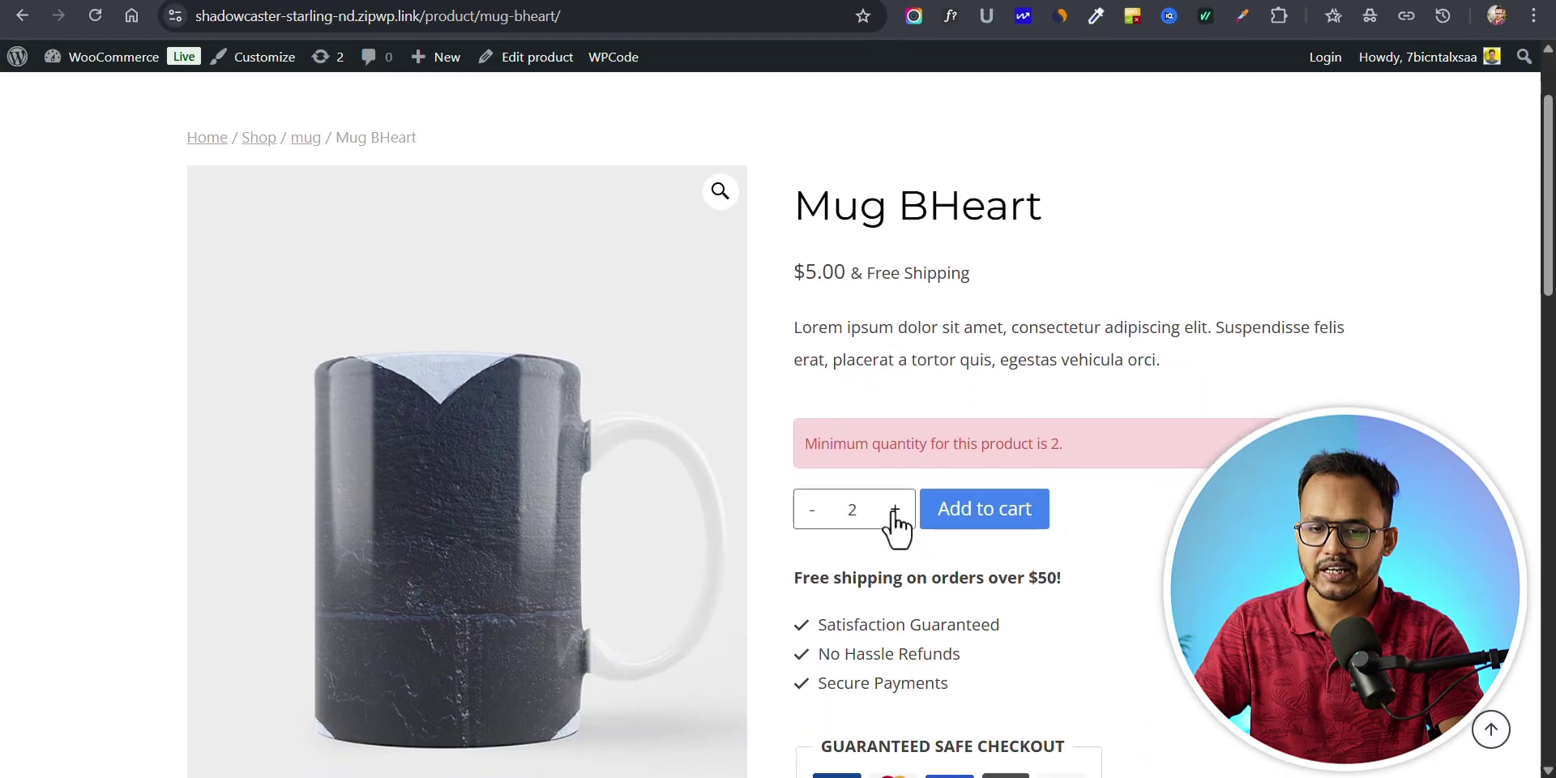
click(980, 520)
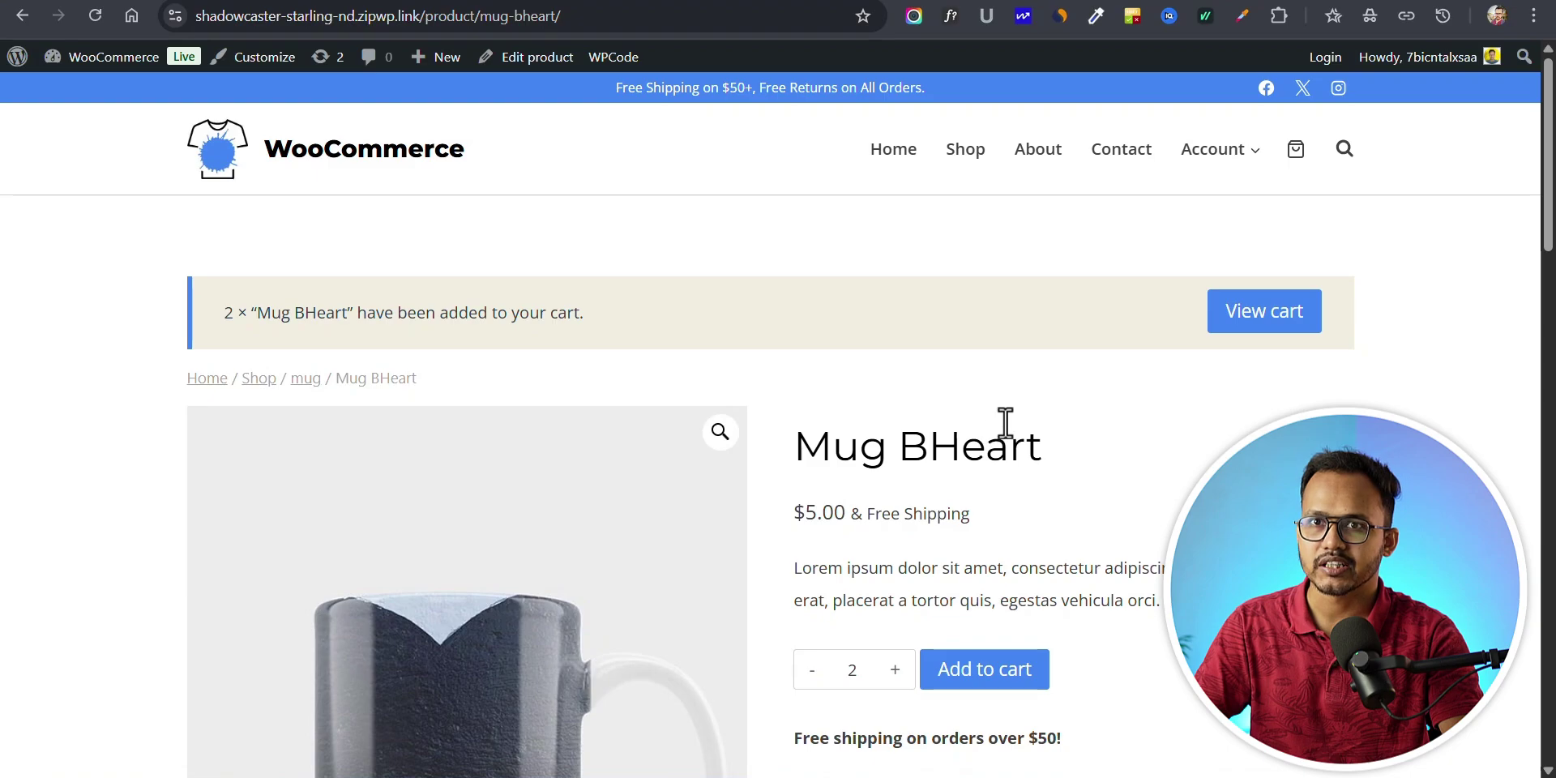
click(1263, 321)
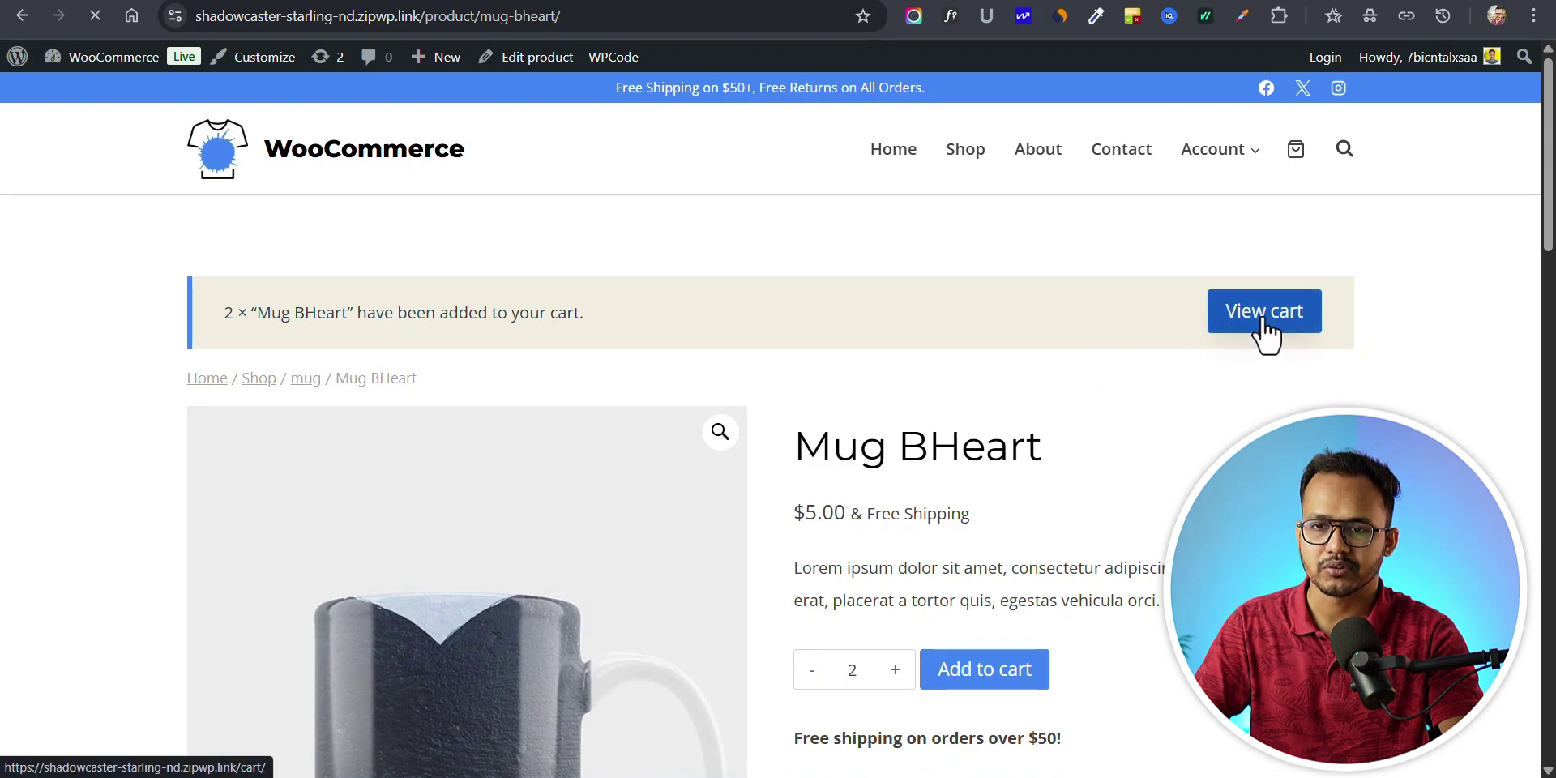
Step: Remove Mug BHeart from the cart and return to the Shop page
scroll(784, 382, down, 2)
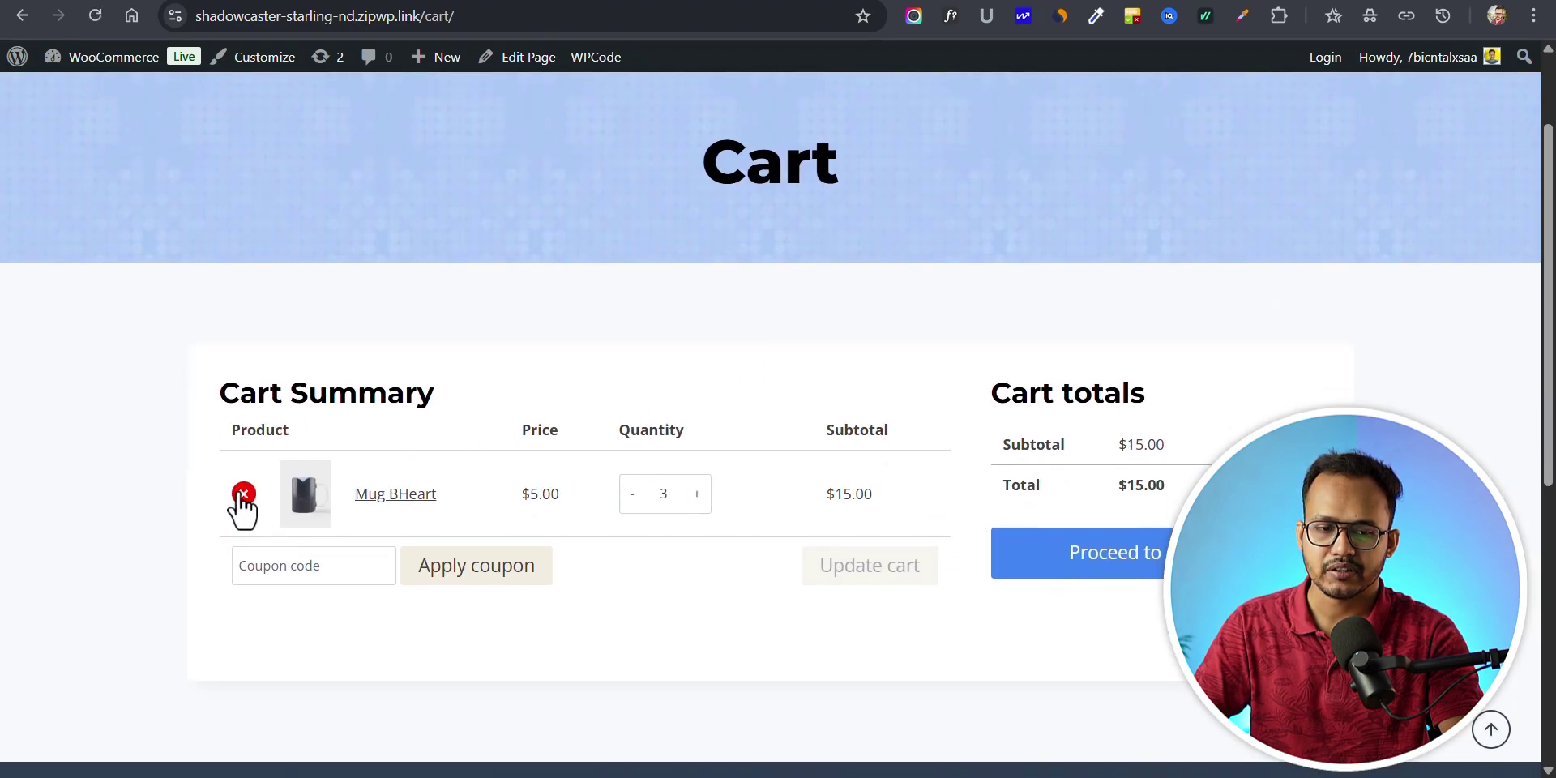
click(241, 494)
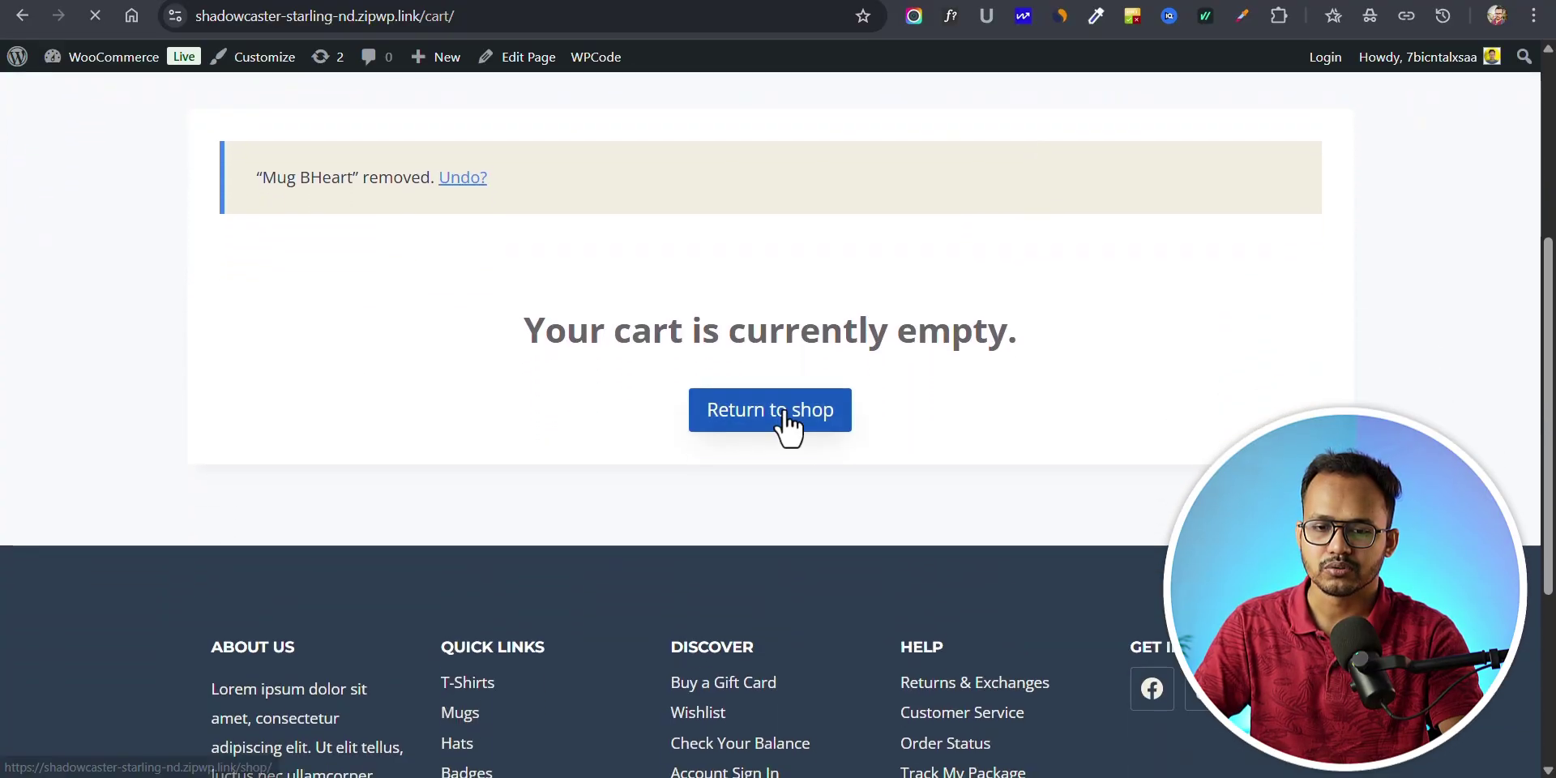
click(783, 418)
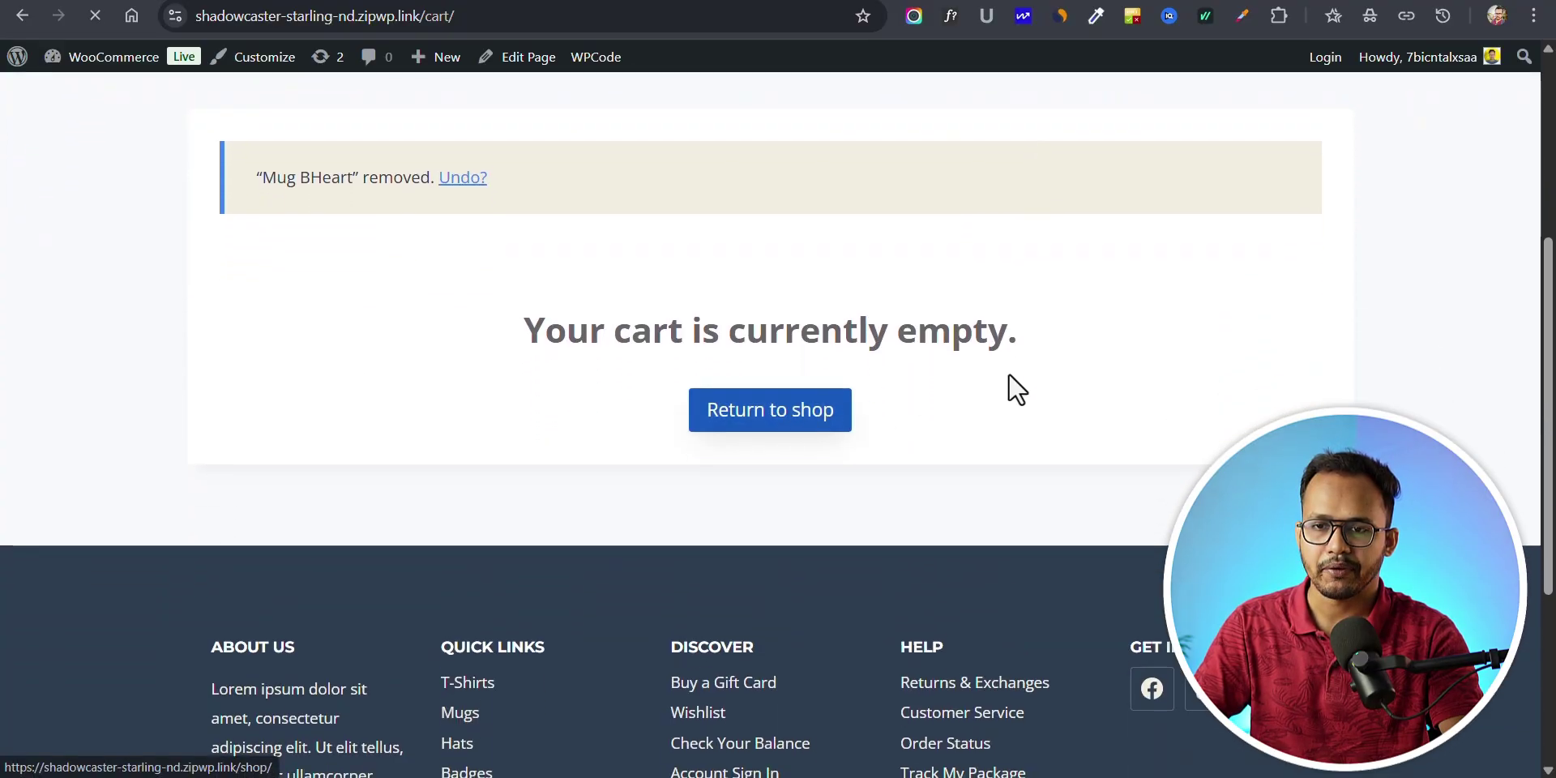
scroll(1013, 381, down, 8)
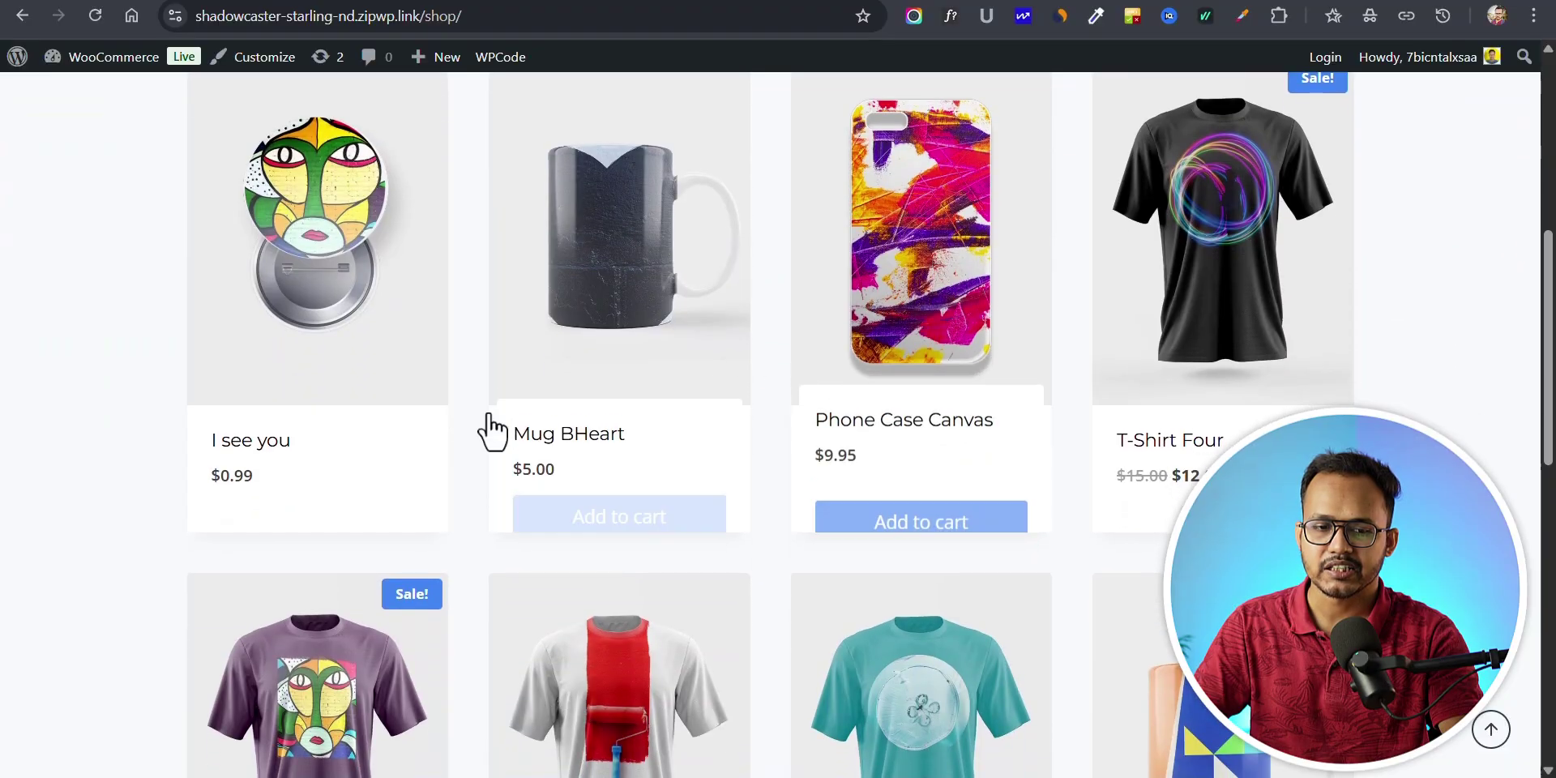
Step: Open the I see you product, then go to the admin's All Products list
click(338, 268)
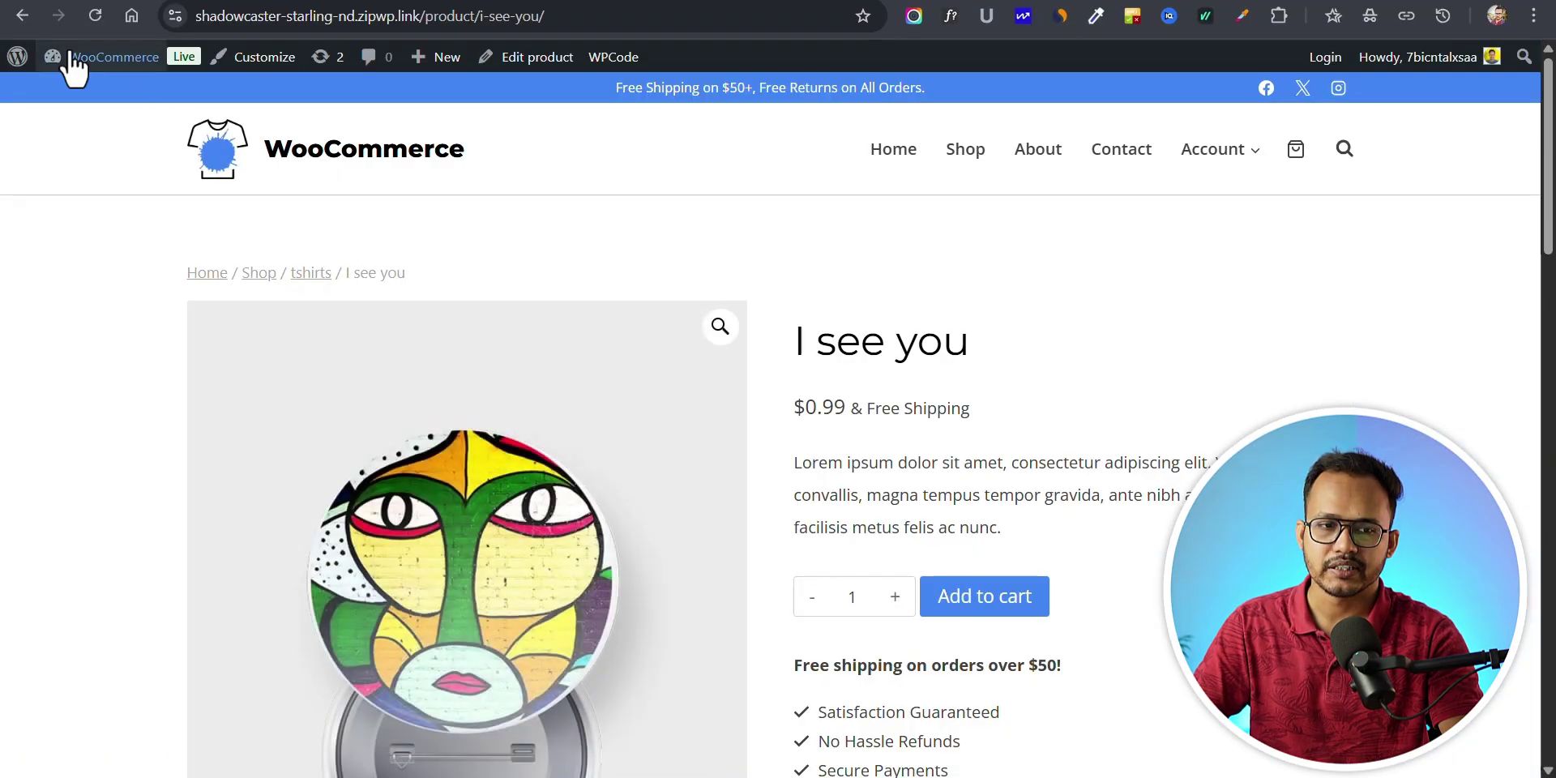
mouse_move(81, 59)
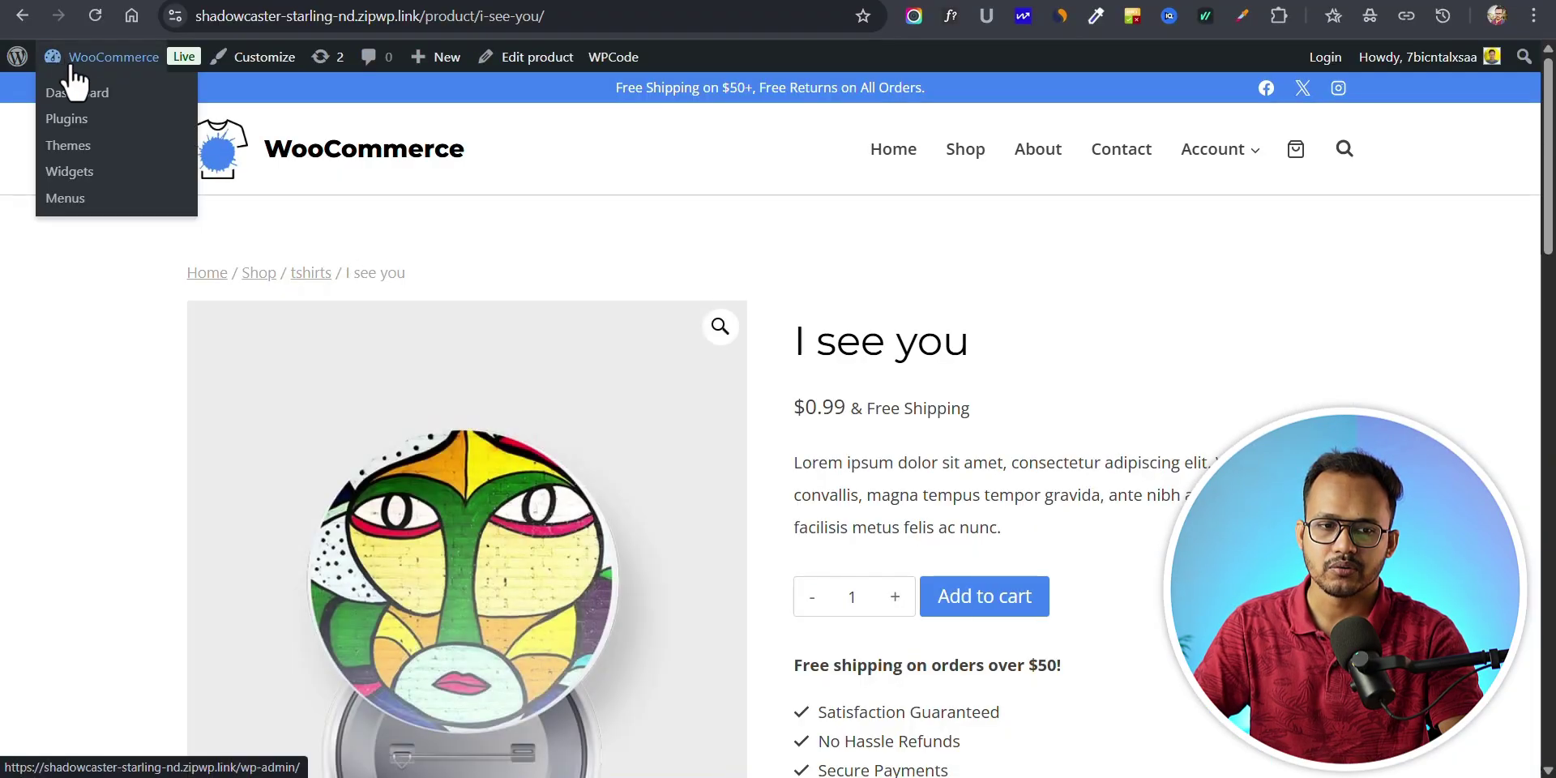
click(81, 95)
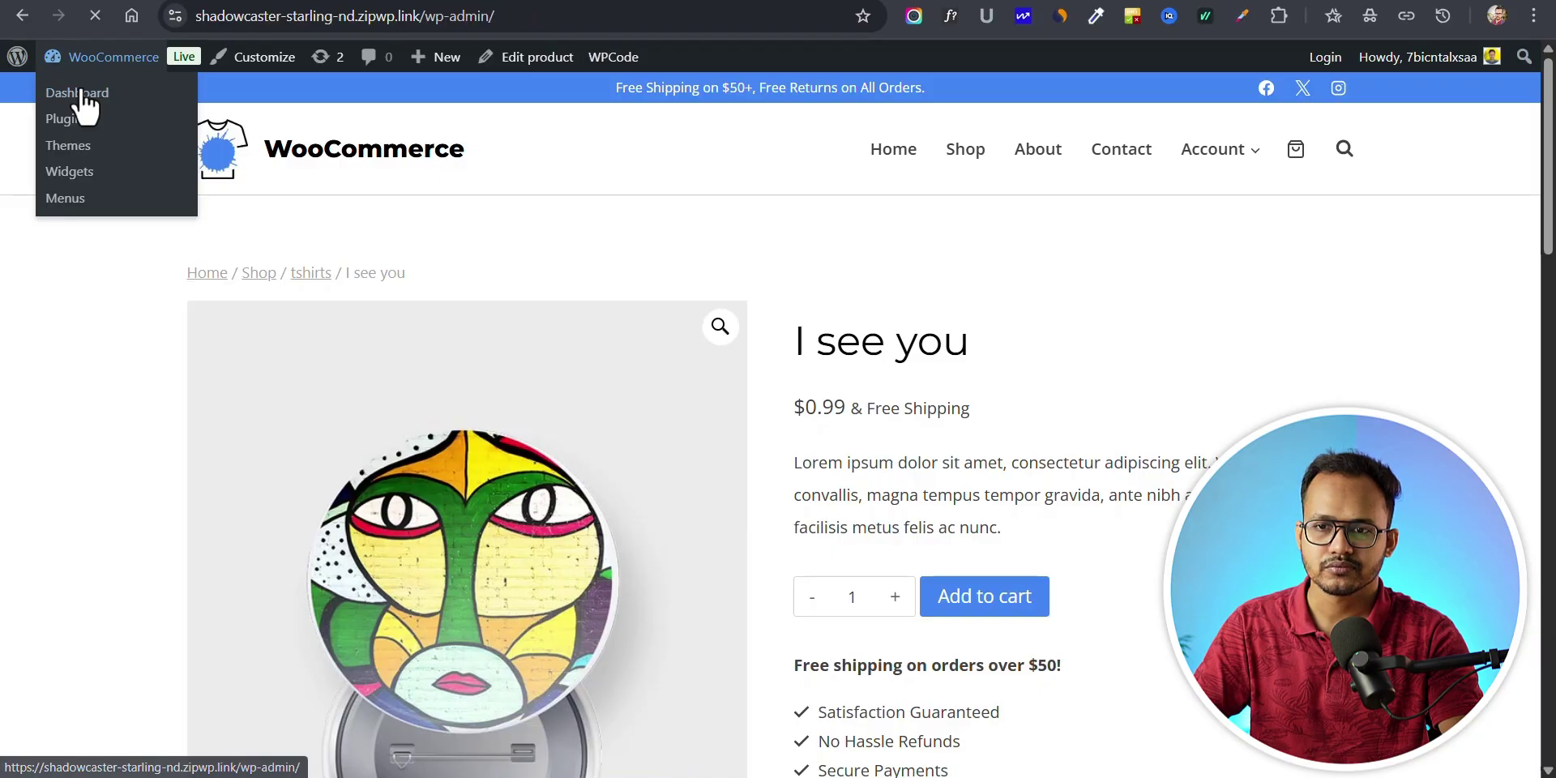
mouse_move(59, 444)
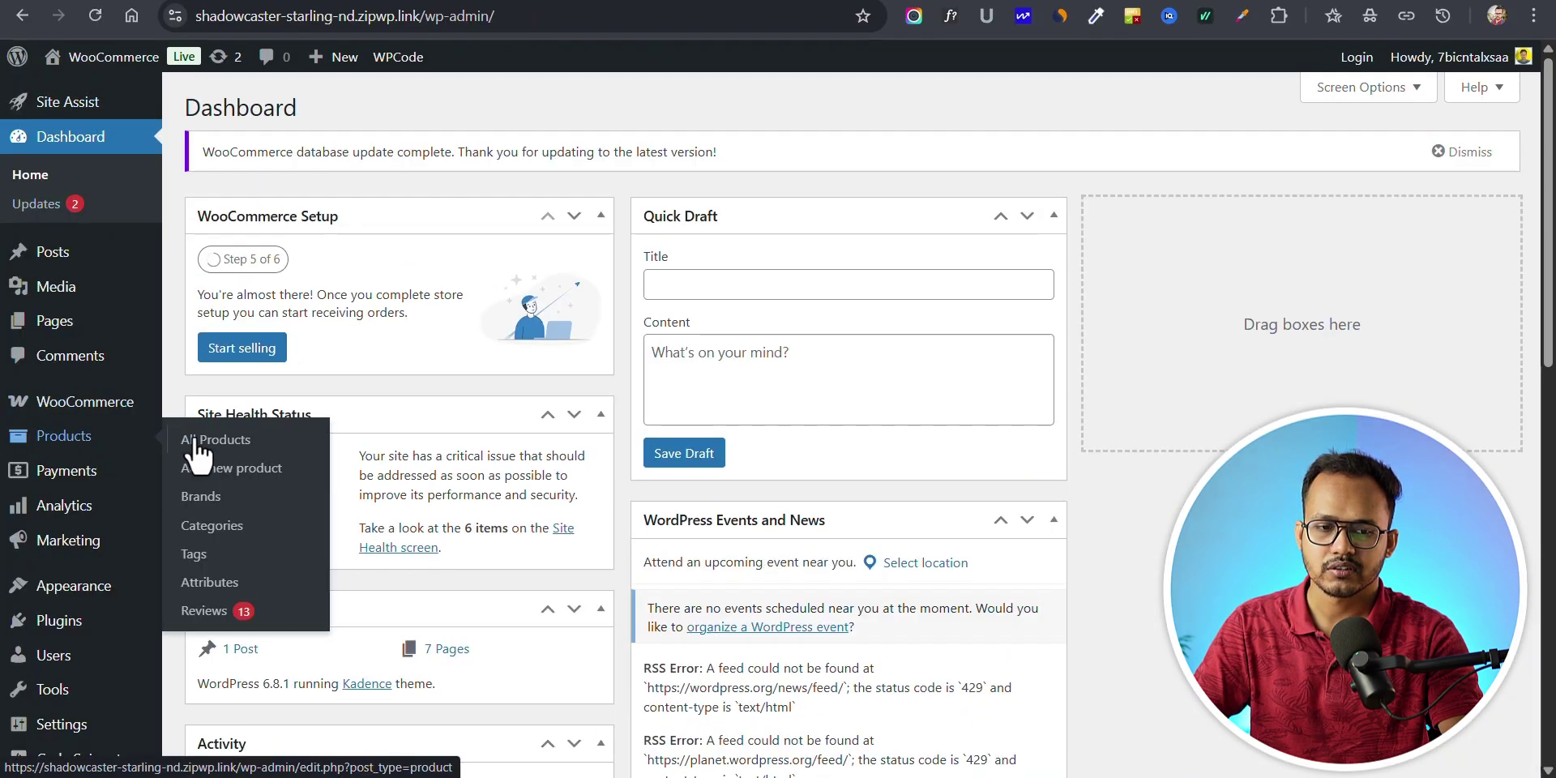
click(204, 441)
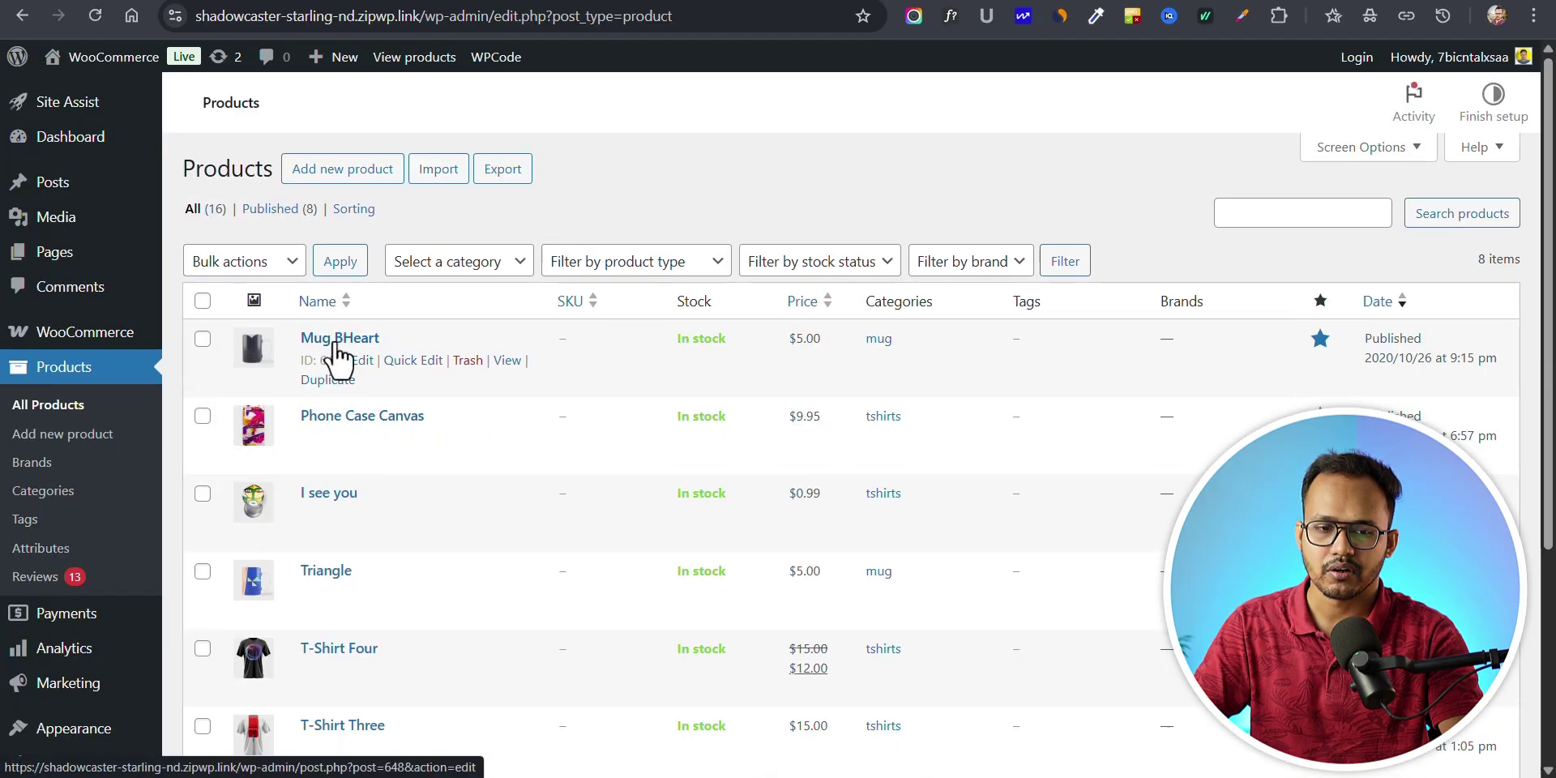
Step: Open Mug BHeart's Inventory tab to confirm its Minimum Quantity of 2
click(337, 355)
click(275, 539)
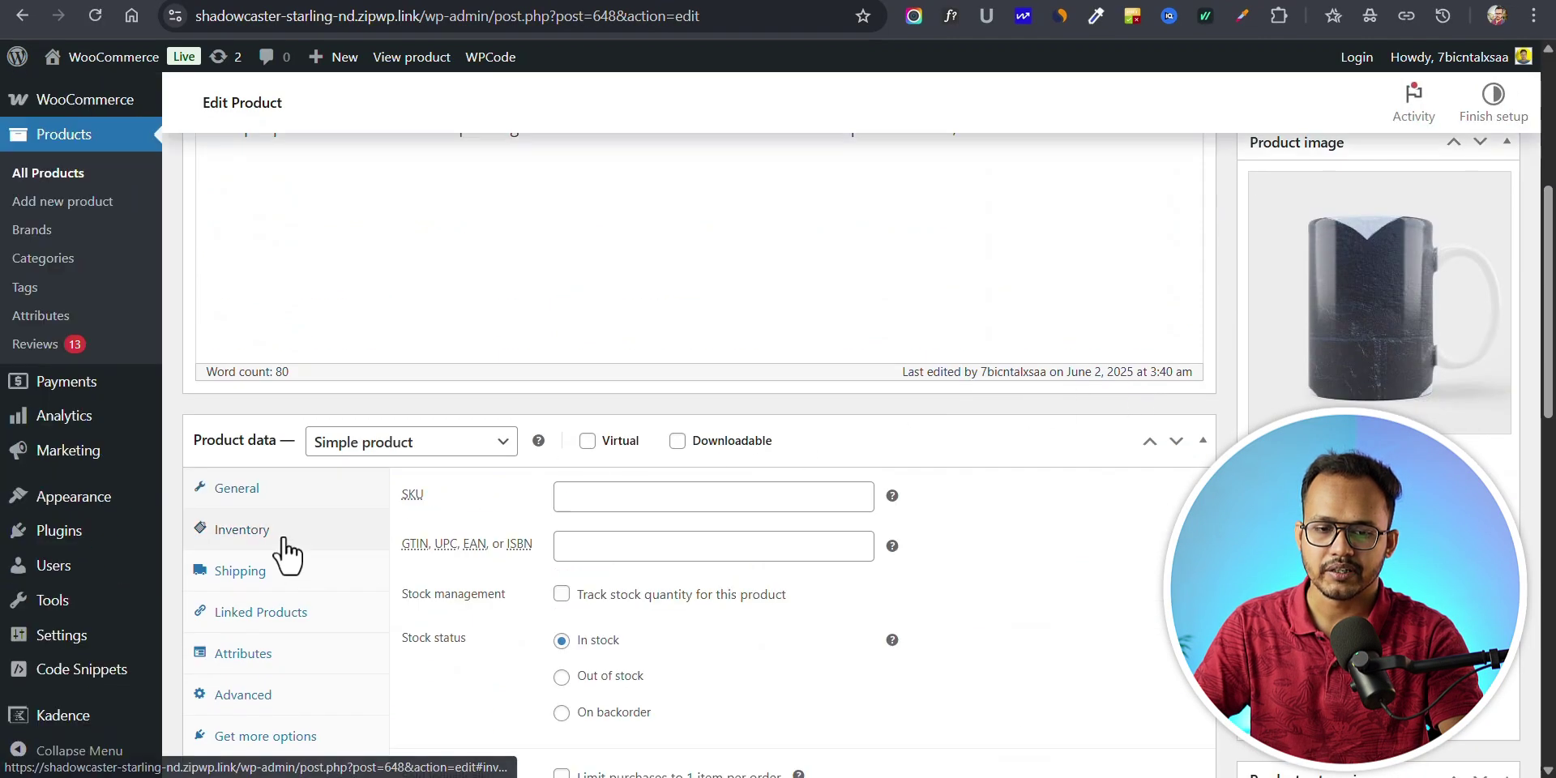
scroll(889, 468, down, 2)
scroll(889, 468, down, 3)
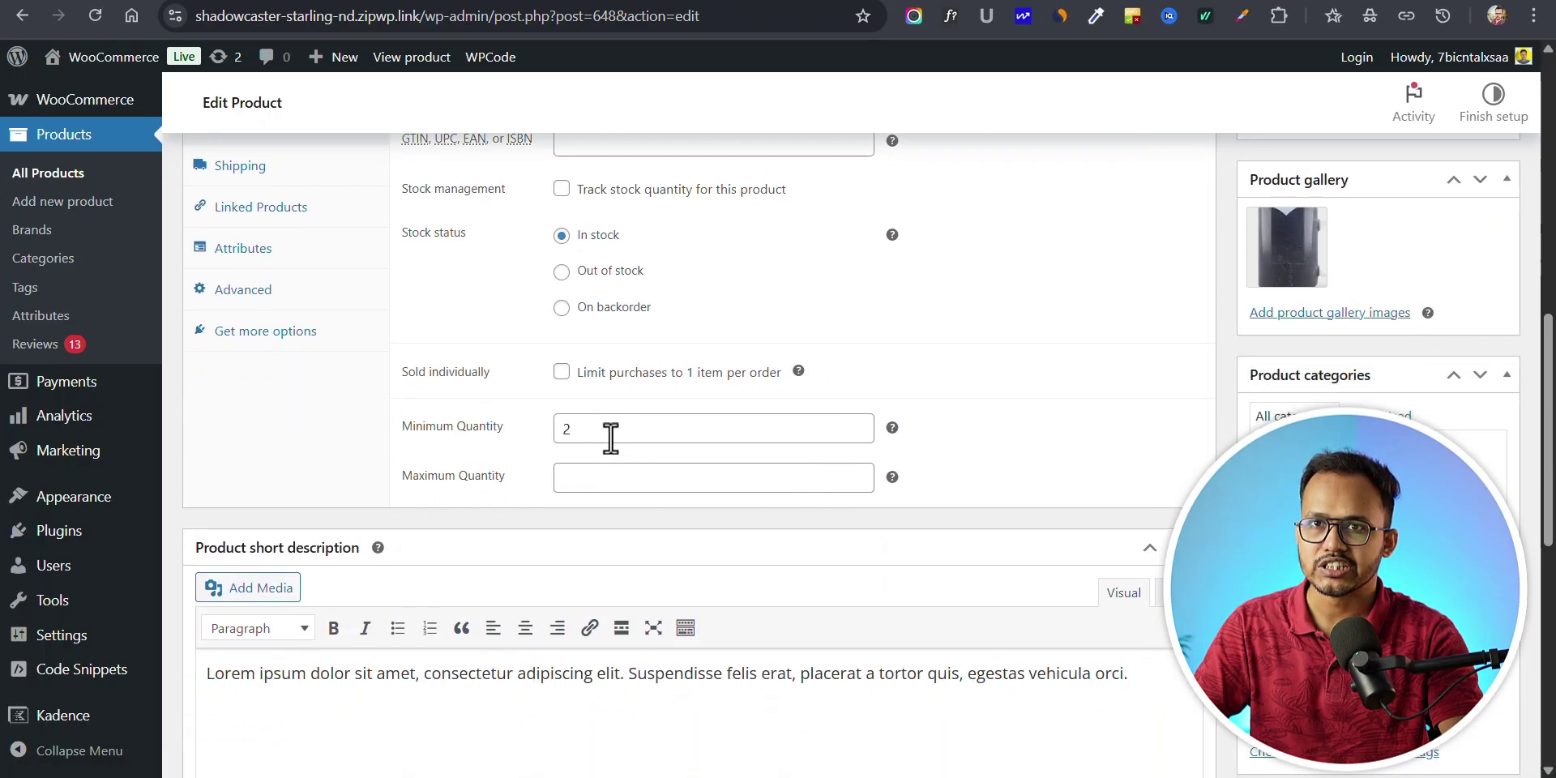
scroll(620, 435, up, 6)
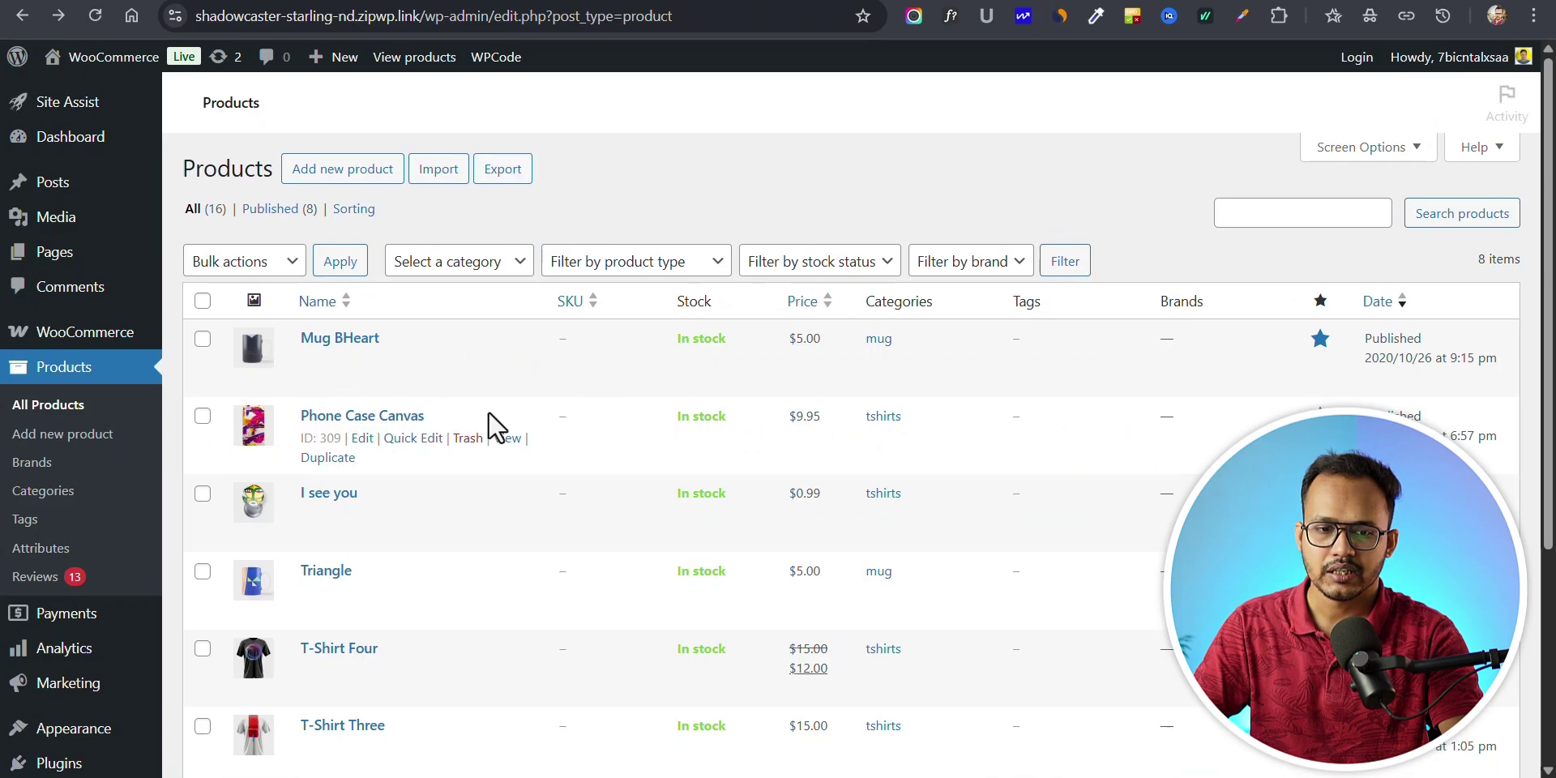
Step: Open Phone Case Canvas's Inventory settings and enter a Minimum Quantity of 3
click(369, 416)
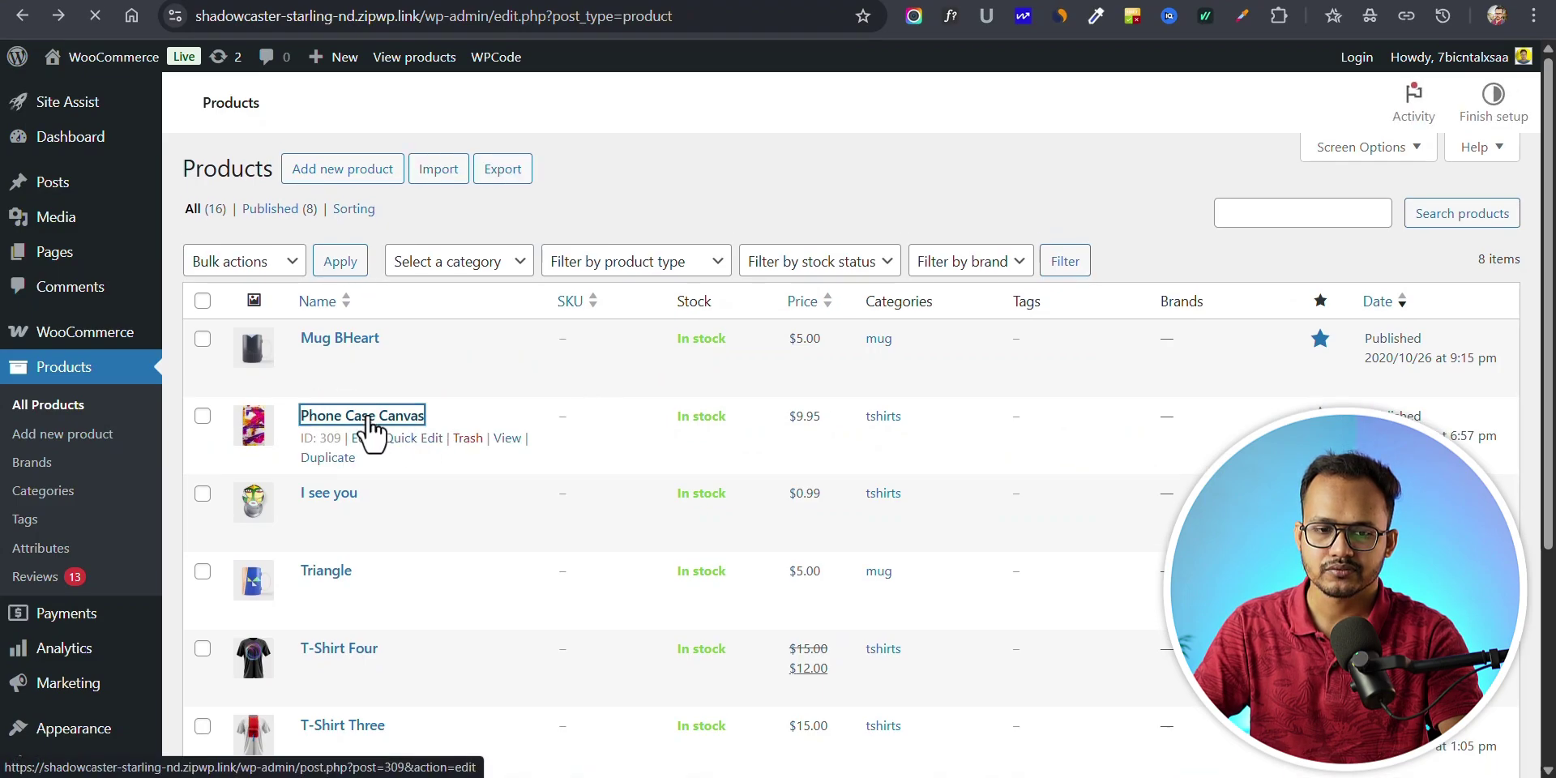
scroll(797, 369, down, 6)
scroll(502, 423, up, 1)
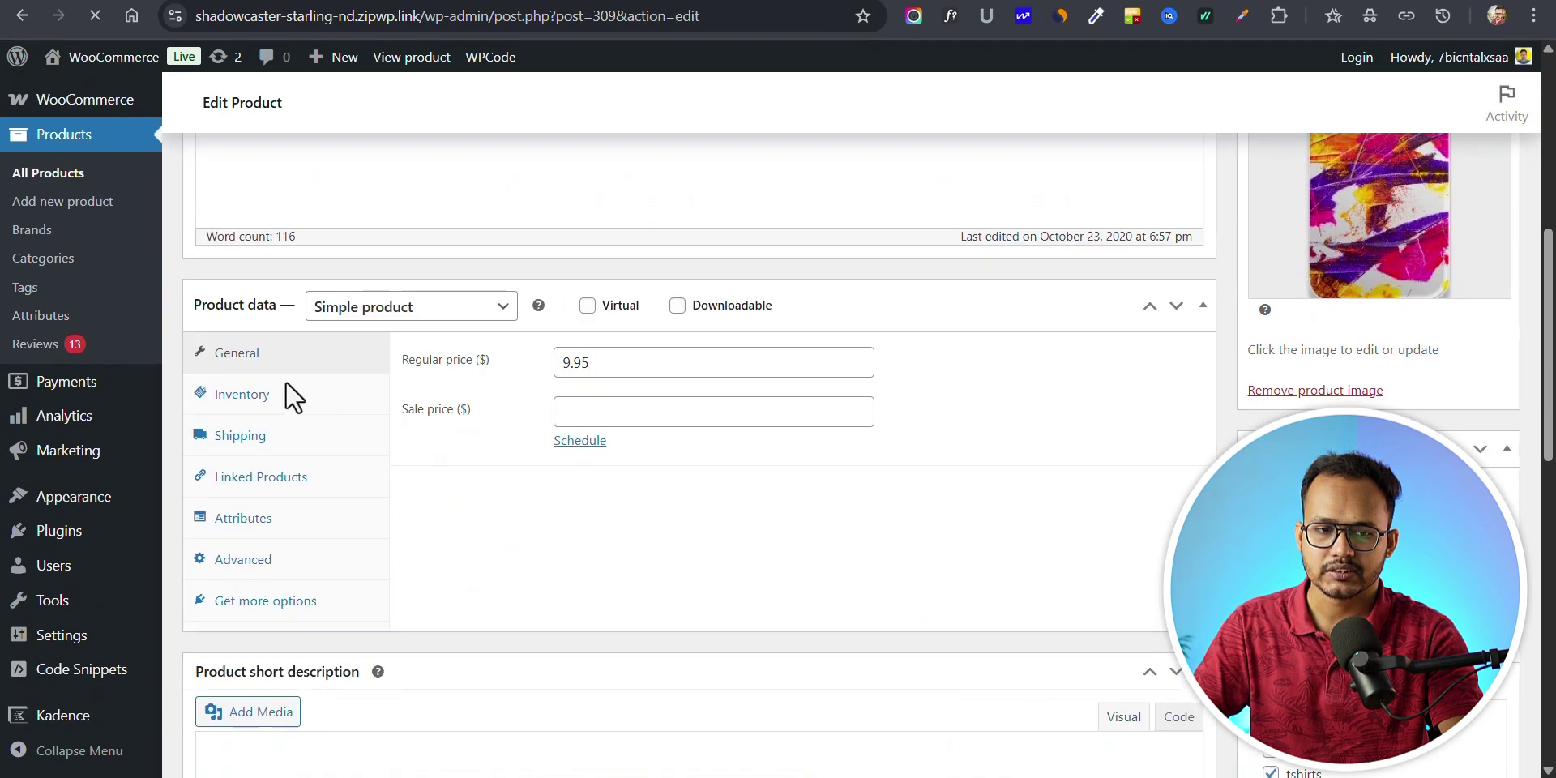
click(254, 401)
scroll(580, 421, down, 3)
click(639, 434)
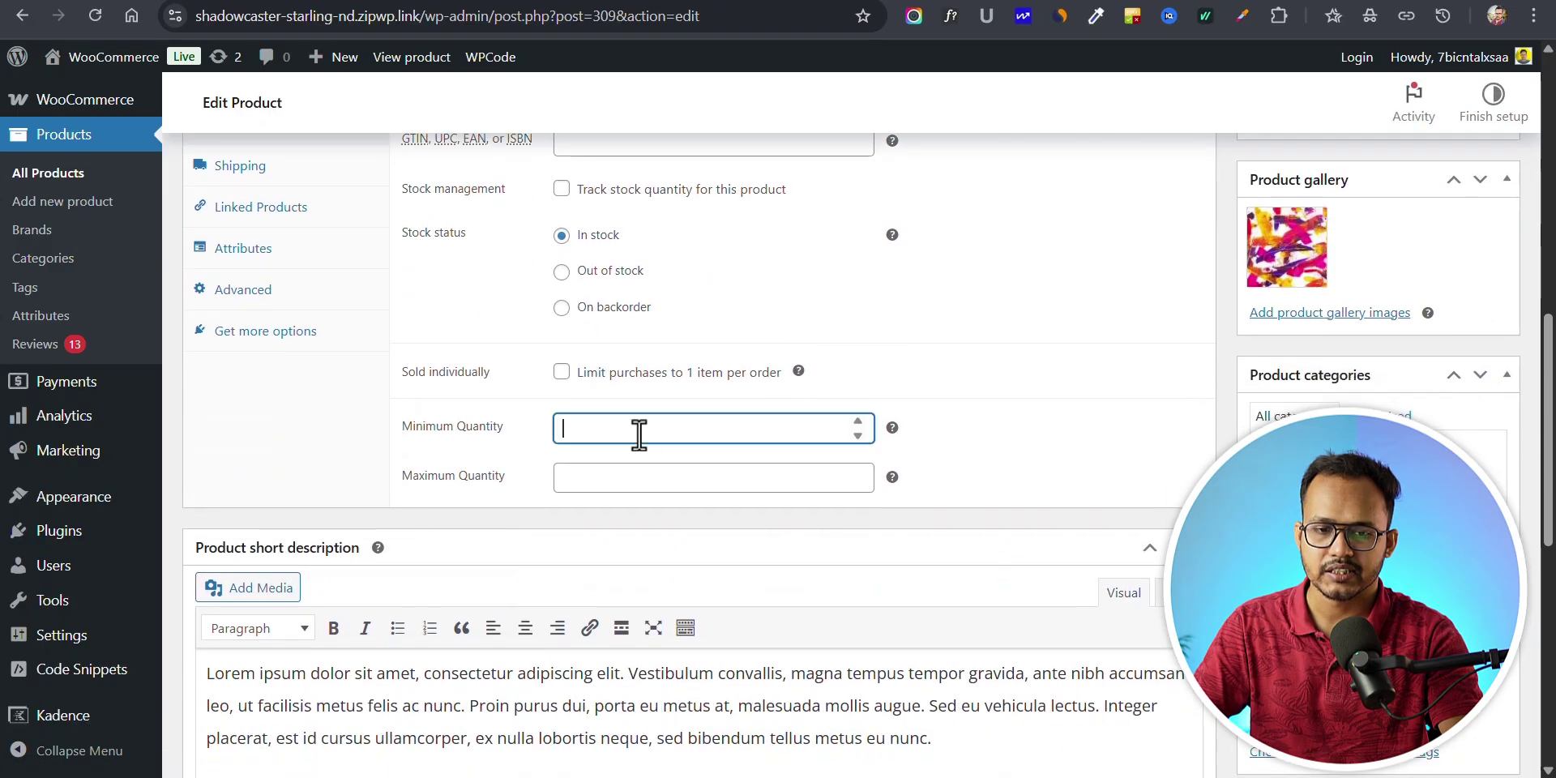
text(3)
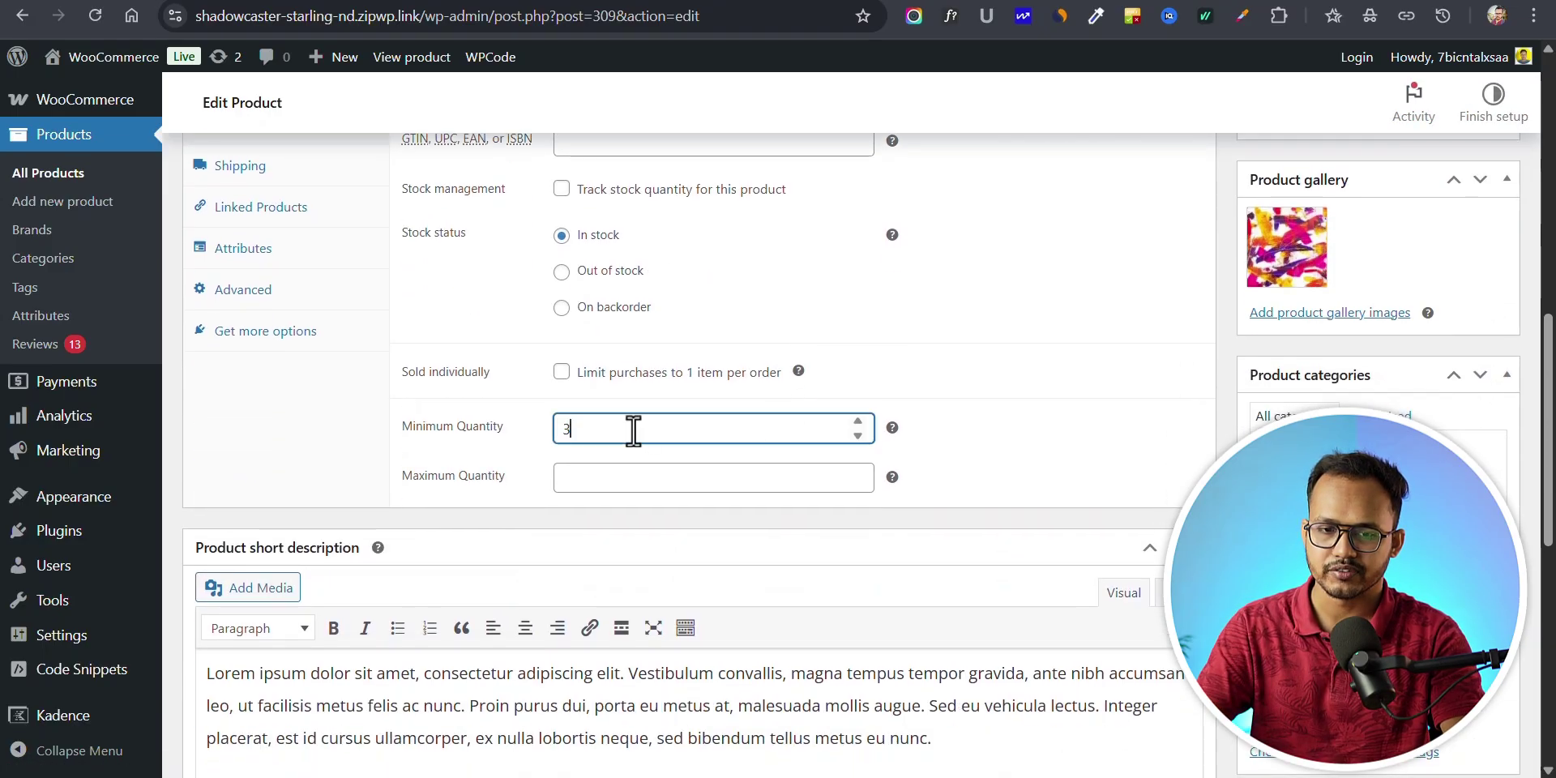
Step: Enter a Maximum Quantity of 10 and update the product
scroll(1313, 338, up, 12)
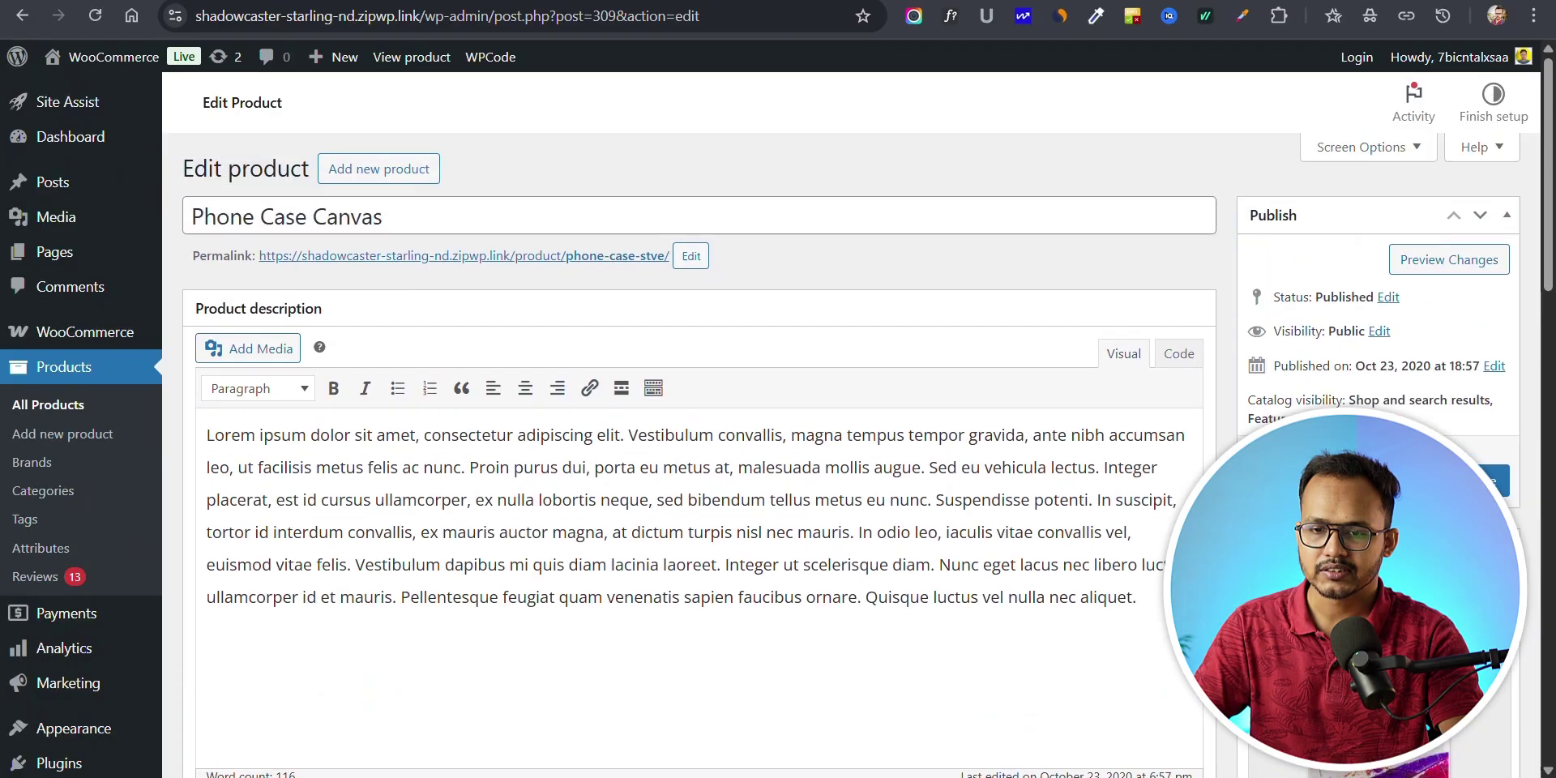
scroll(865, 591, down, 13)
click(621, 476)
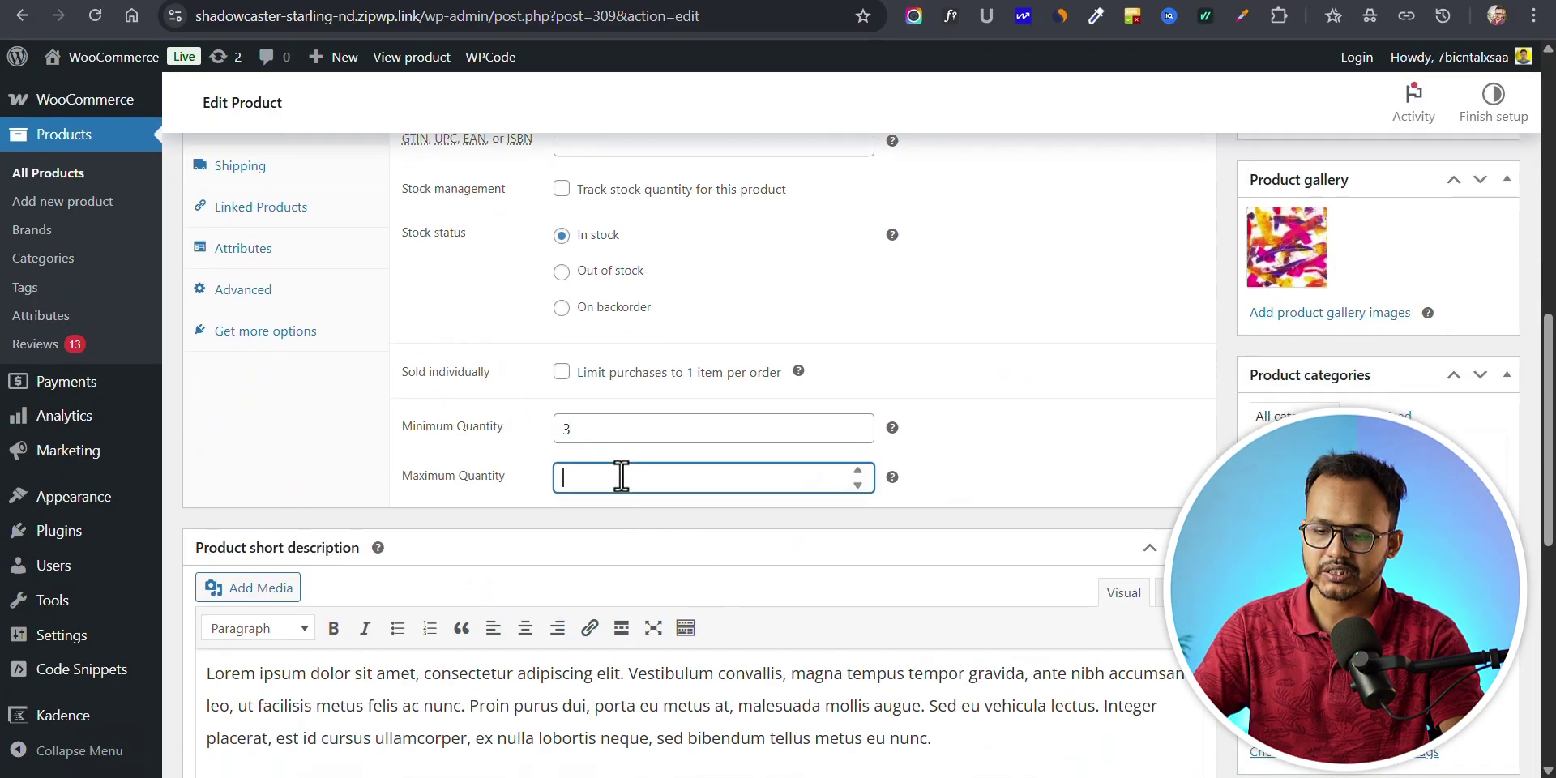
text(10)
scroll(1117, 461, up, 1)
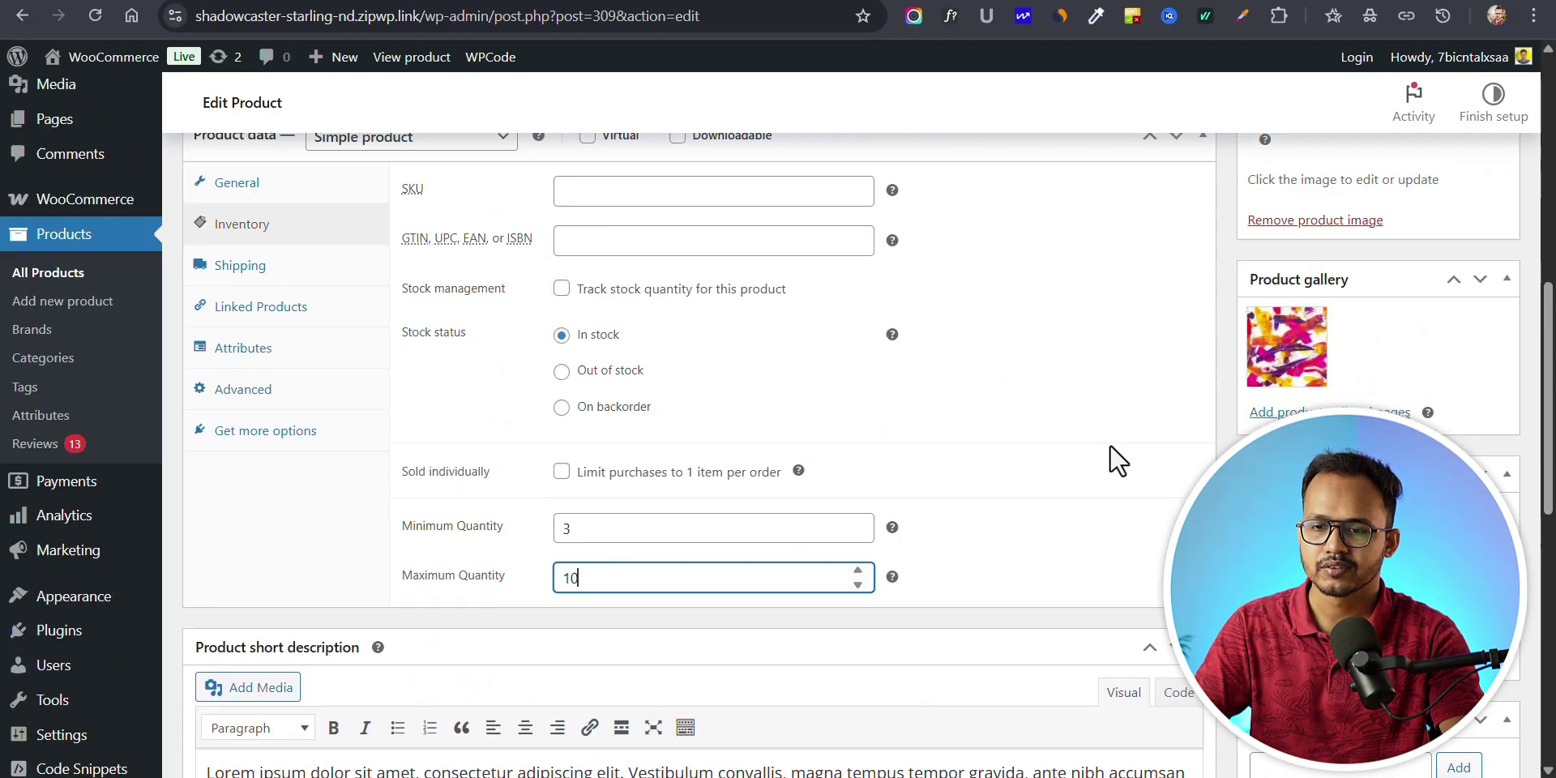
scroll(1117, 461, up, 11)
click(1487, 481)
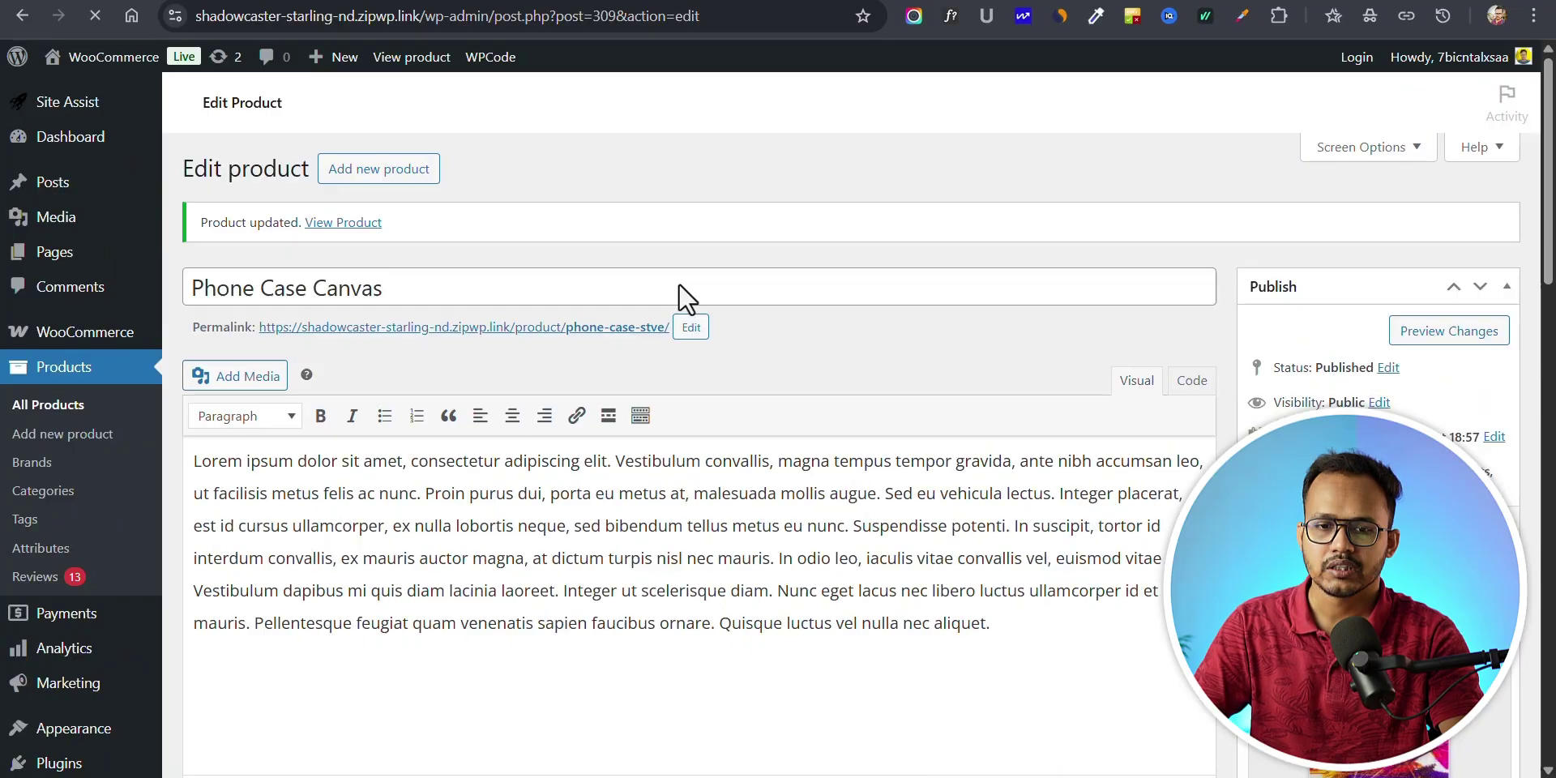
Step: On the Phone Case Canvas store page, try adding one unit to trigger the minimum-quantity warning
click(539, 329)
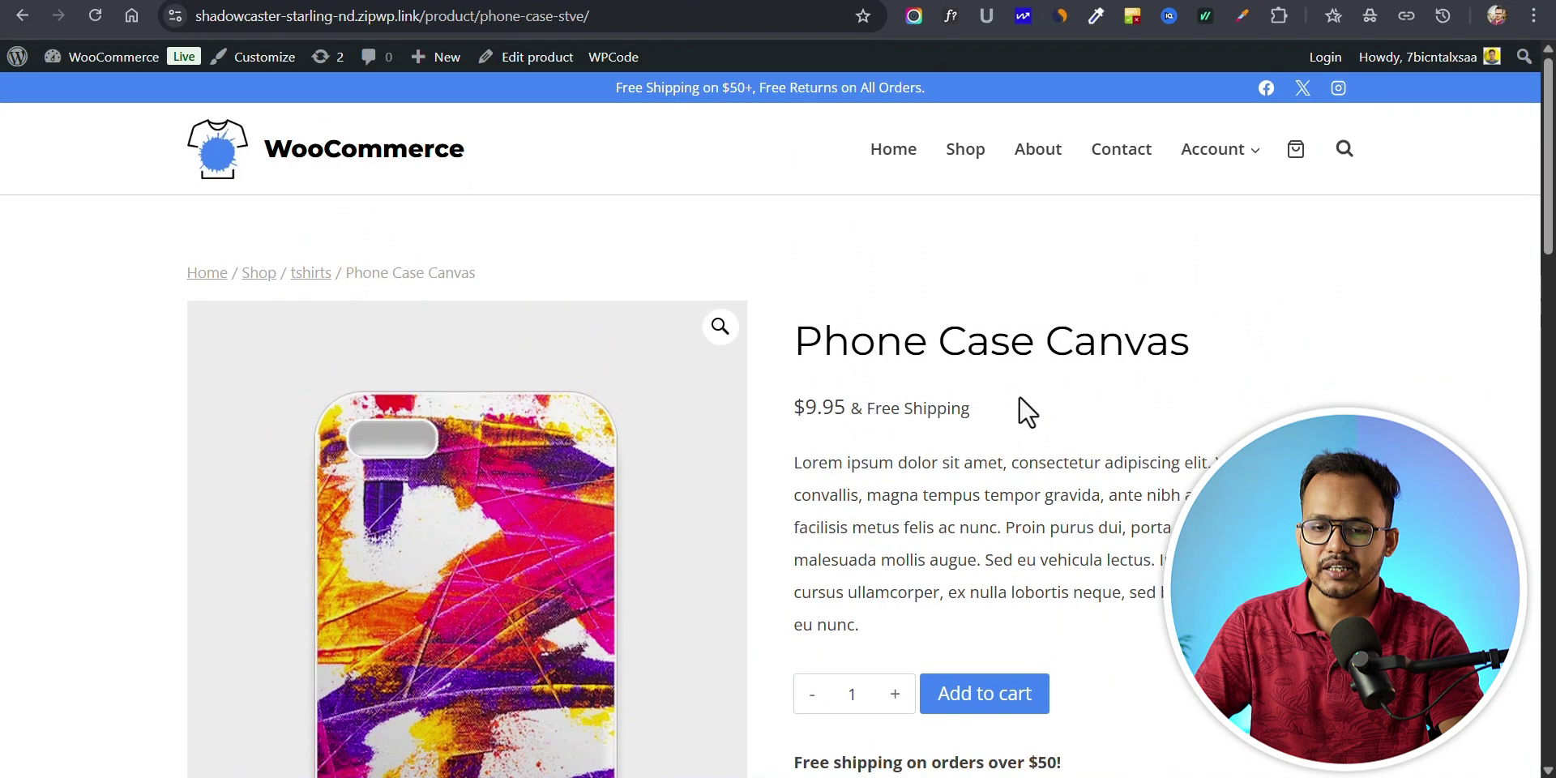
scroll(1018, 410, down, 3)
click(989, 429)
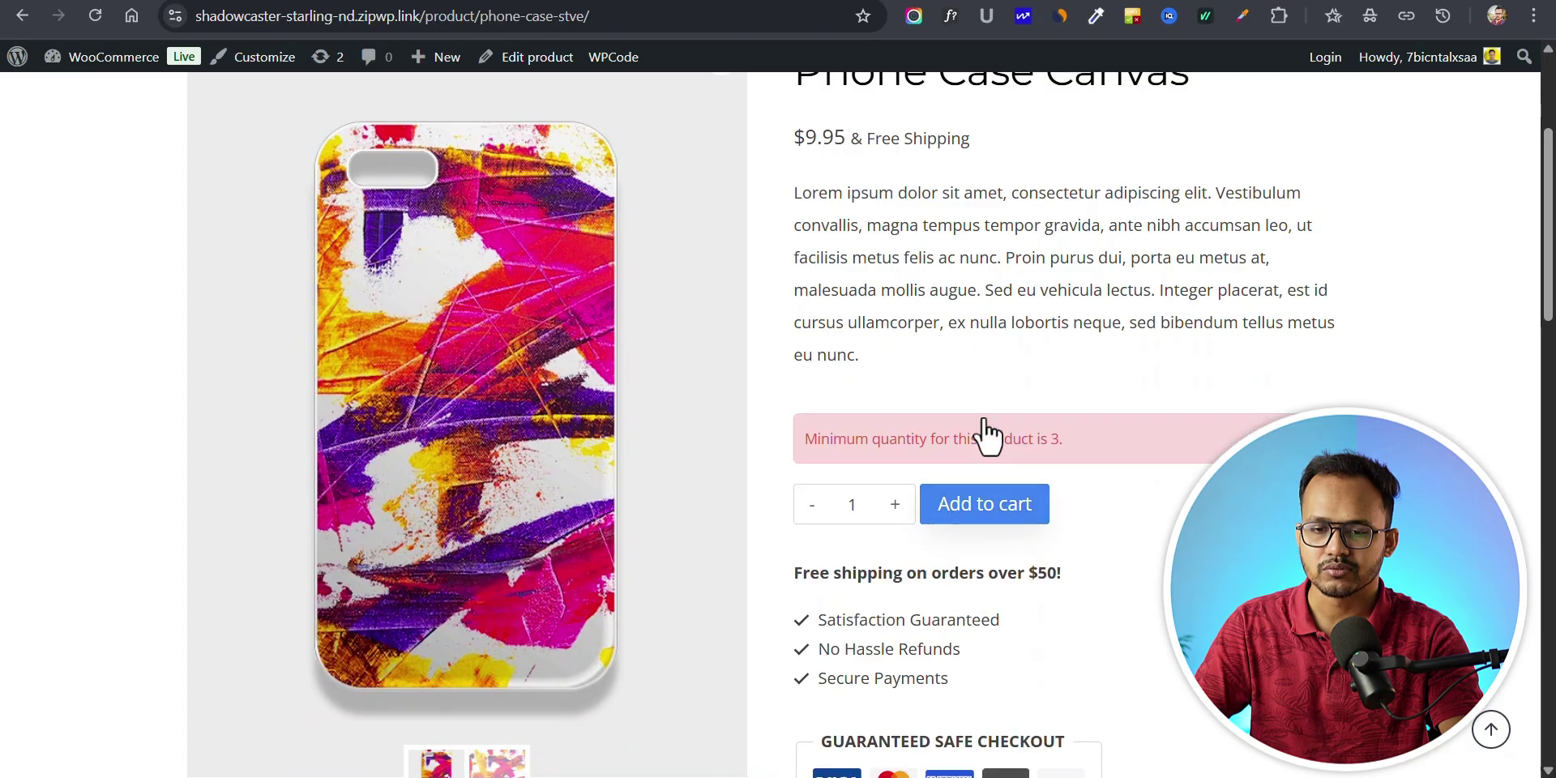
drag(928, 439, 1056, 431)
click(1045, 437)
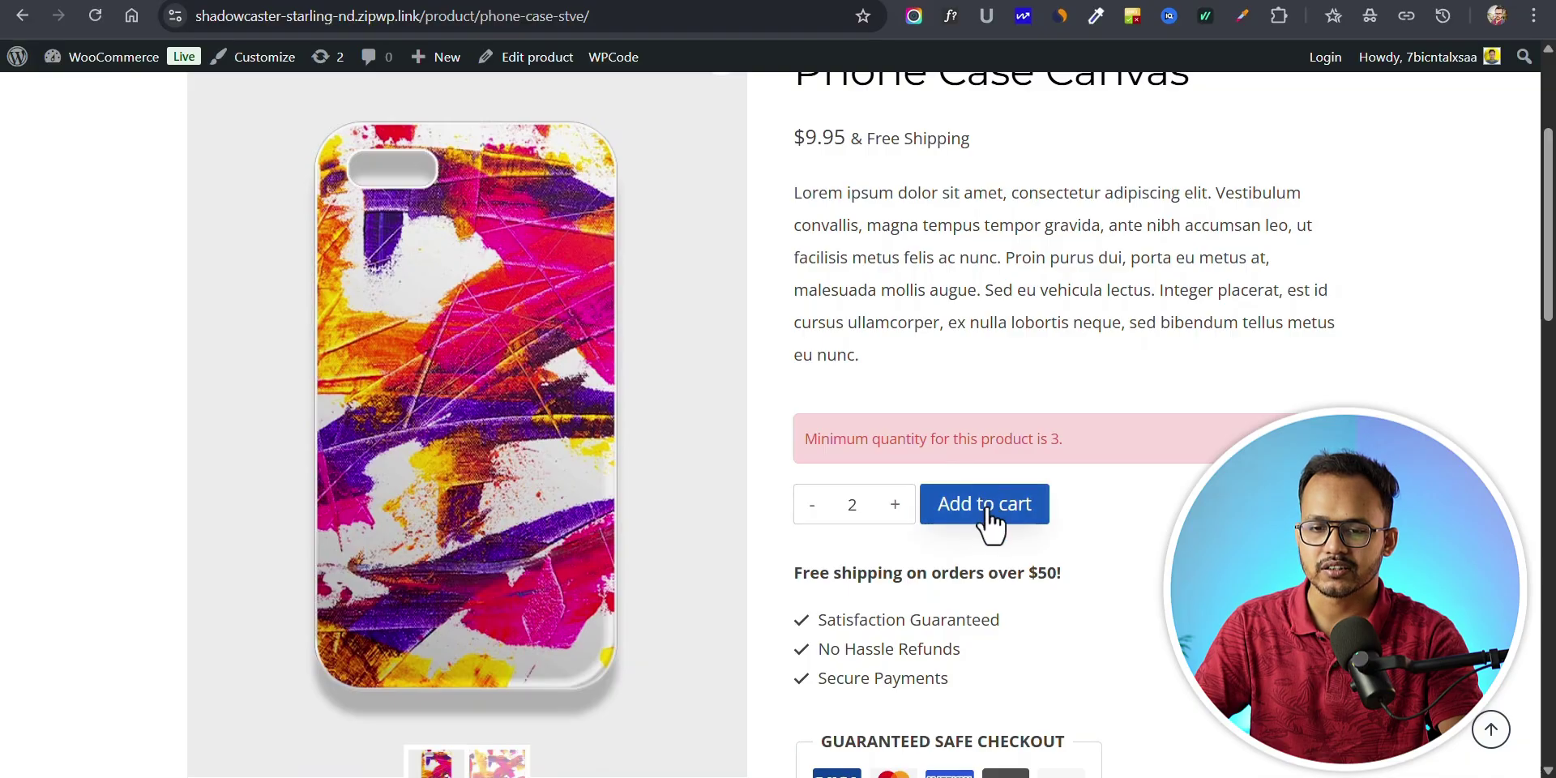
Step: Raise the quantity to 4 and add the phone cases to the cart
click(894, 504)
click(895, 504)
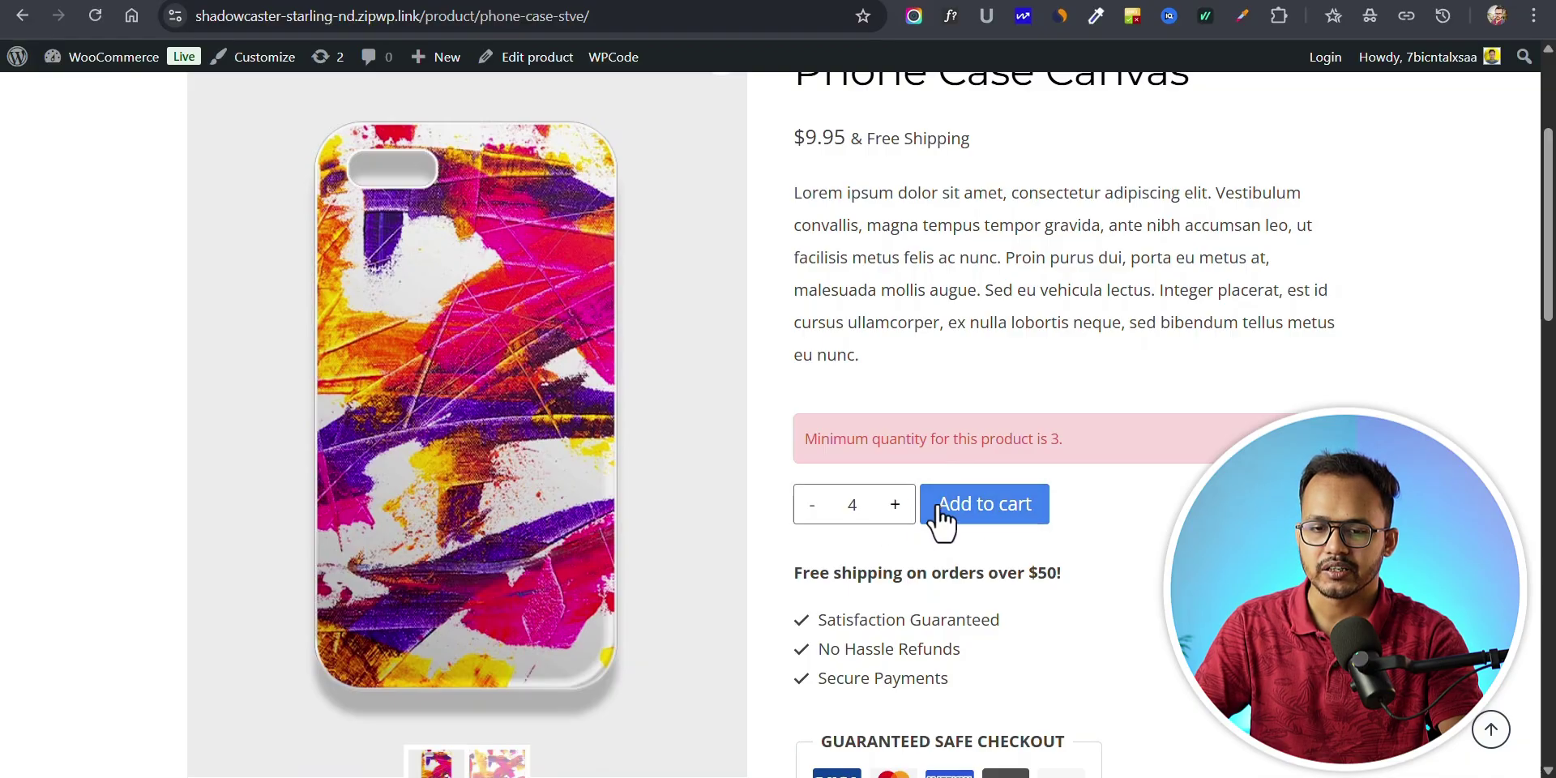
click(941, 507)
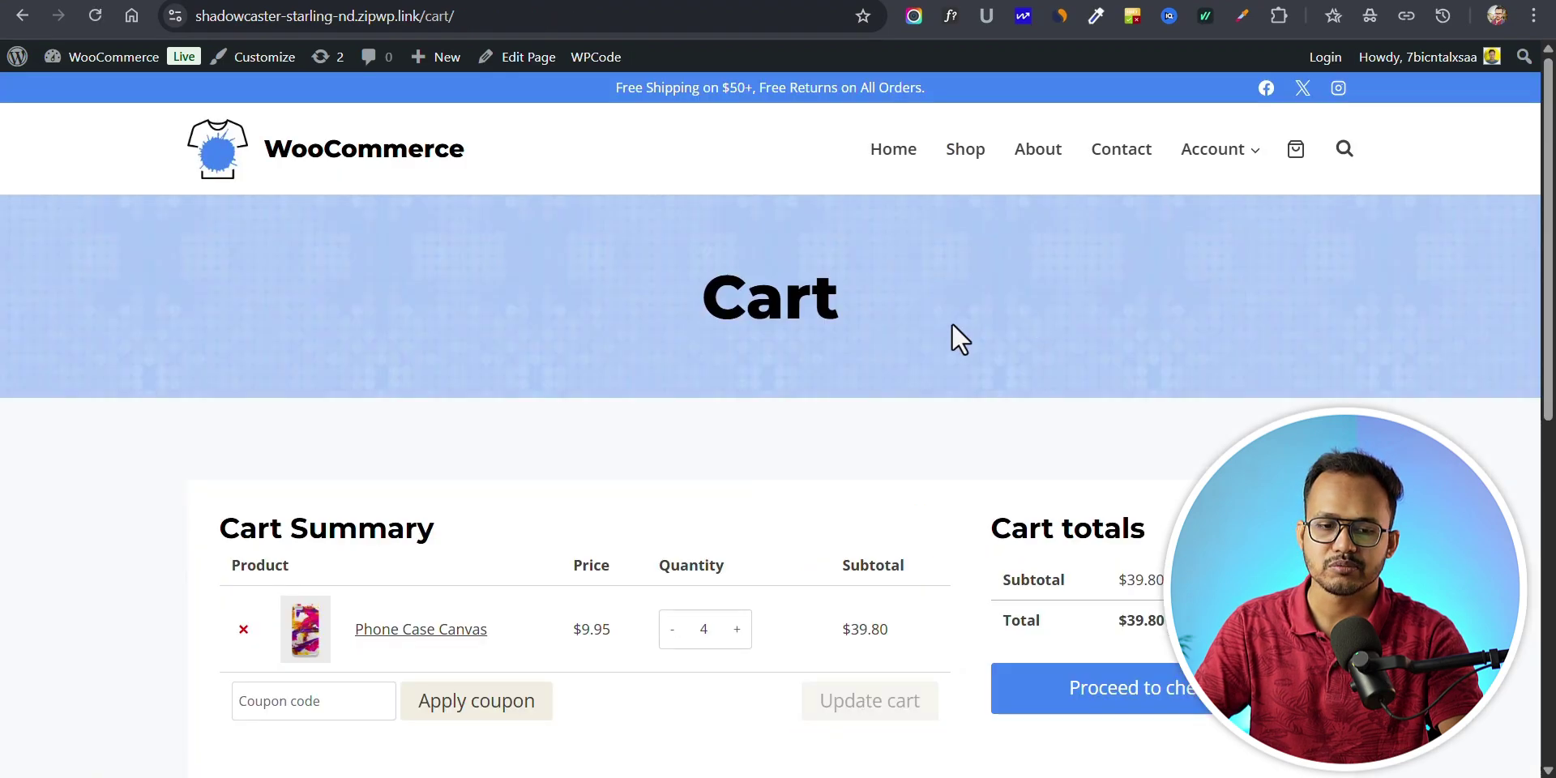
Step: Remove the phone cases from the cart and return to the Shop page
scroll(955, 337, down, 3)
click(238, 357)
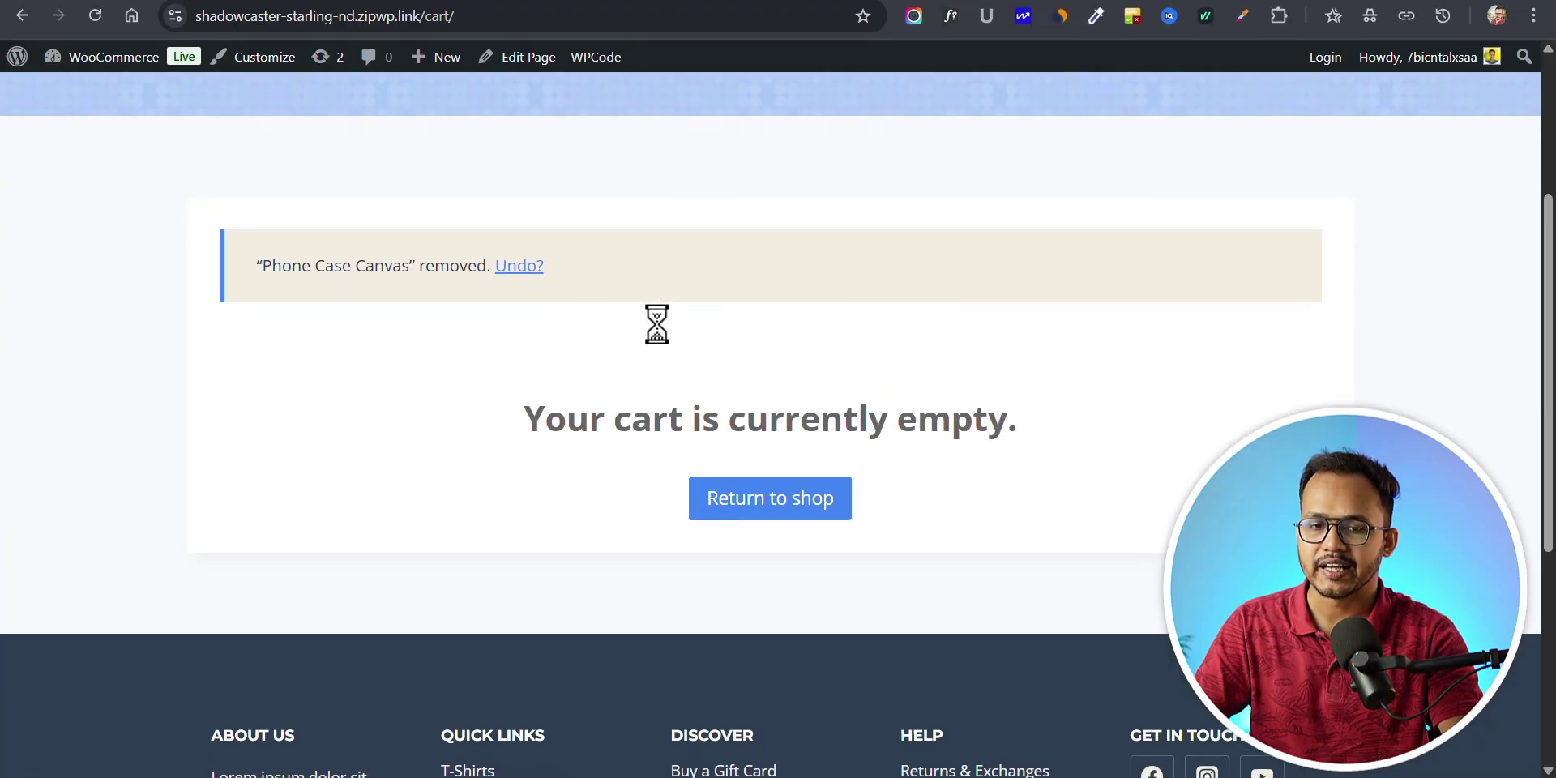
click(736, 413)
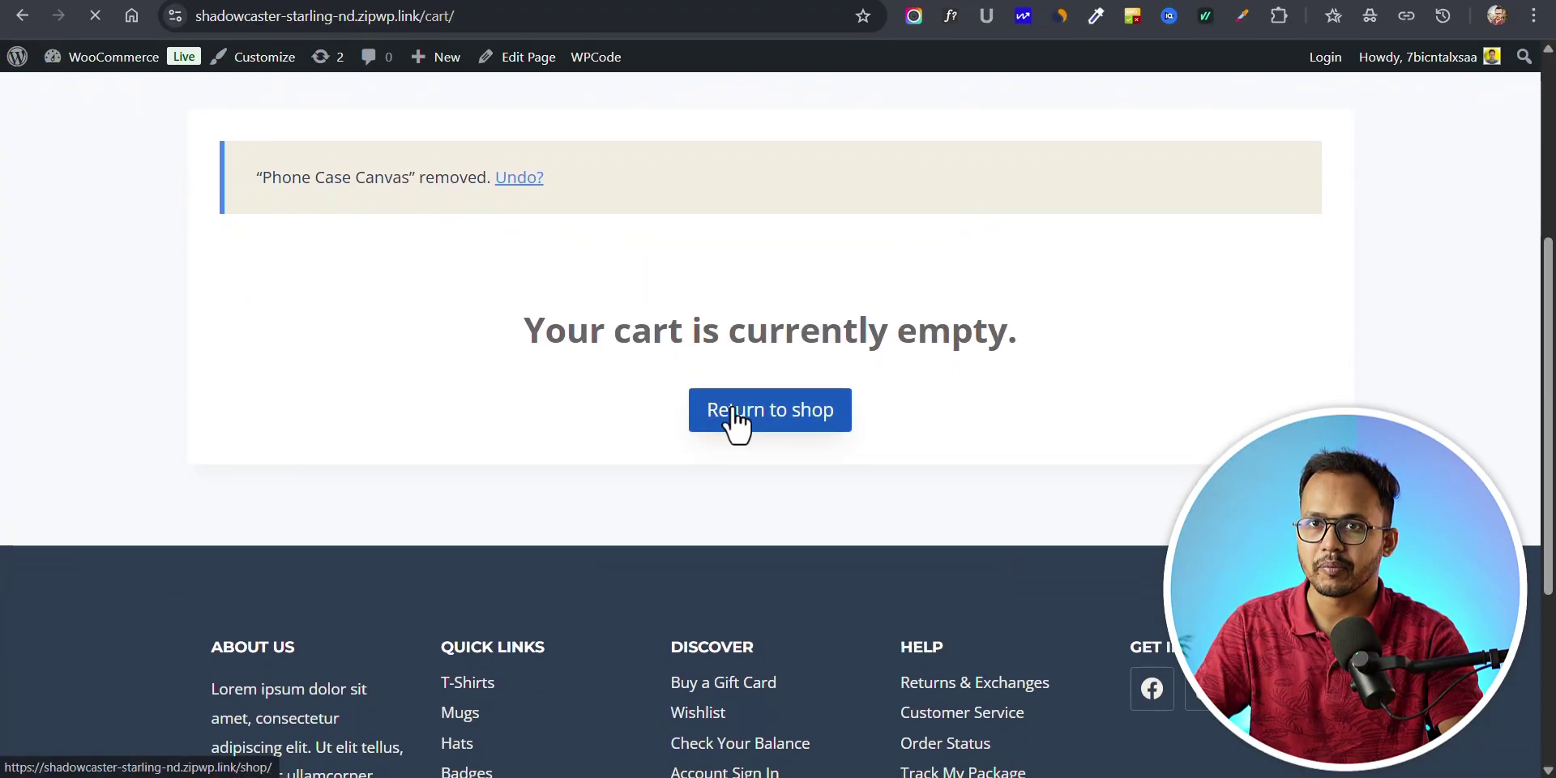
scroll(705, 428, down, 5)
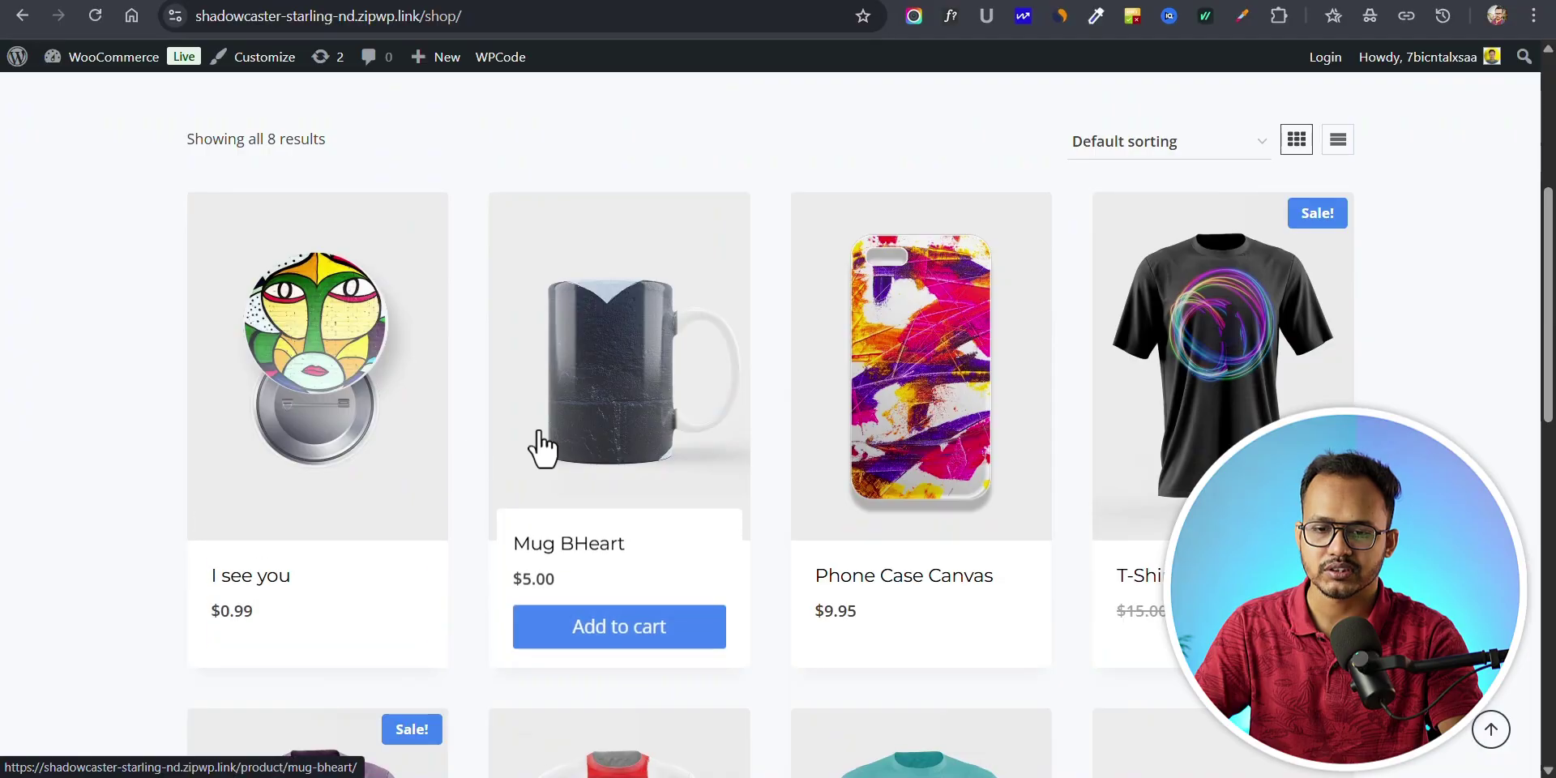
Step: Open Phone Case Canvas and try adding 12 units to the cart
click(925, 409)
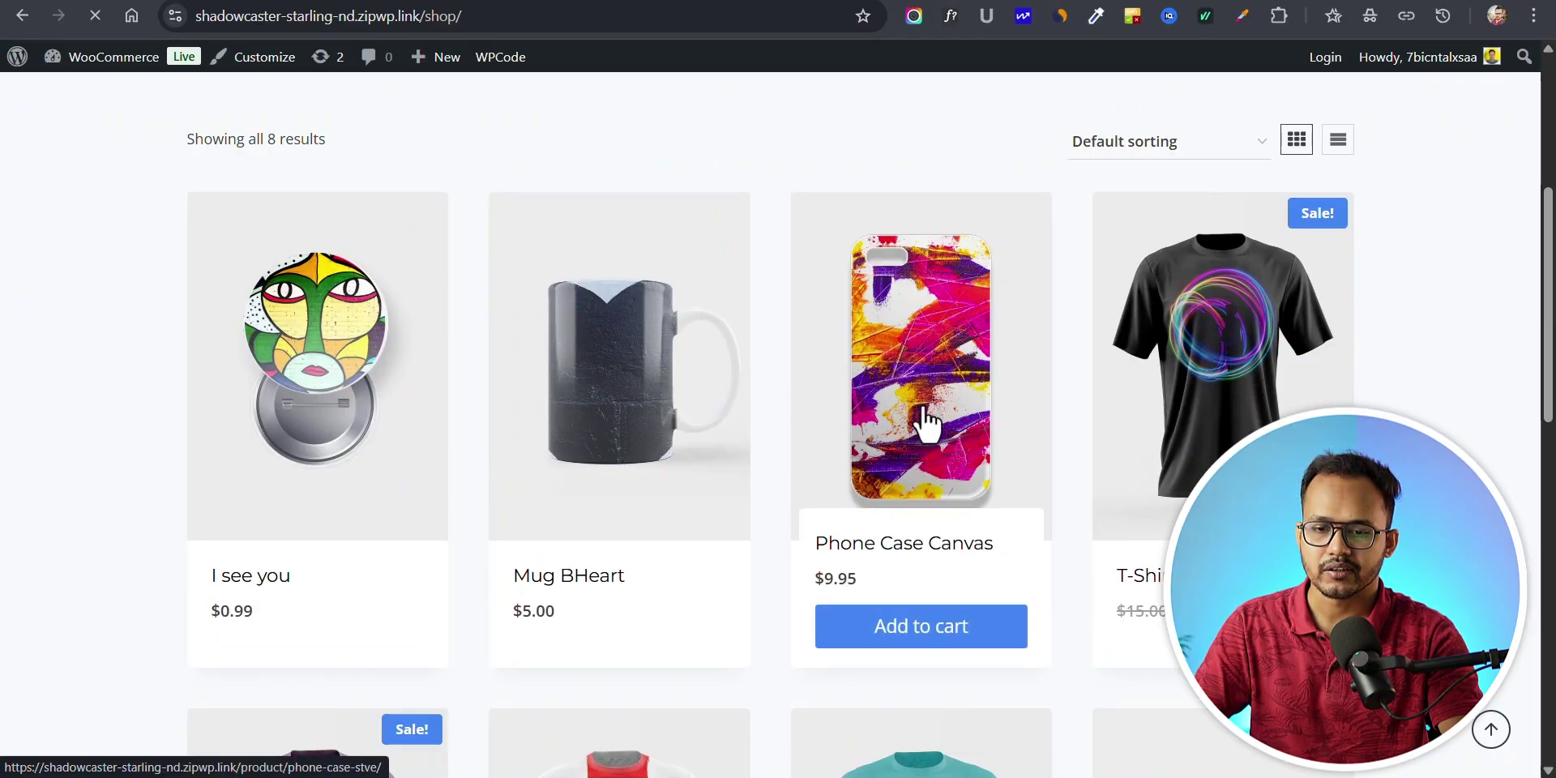
scroll(910, 397, down, 5)
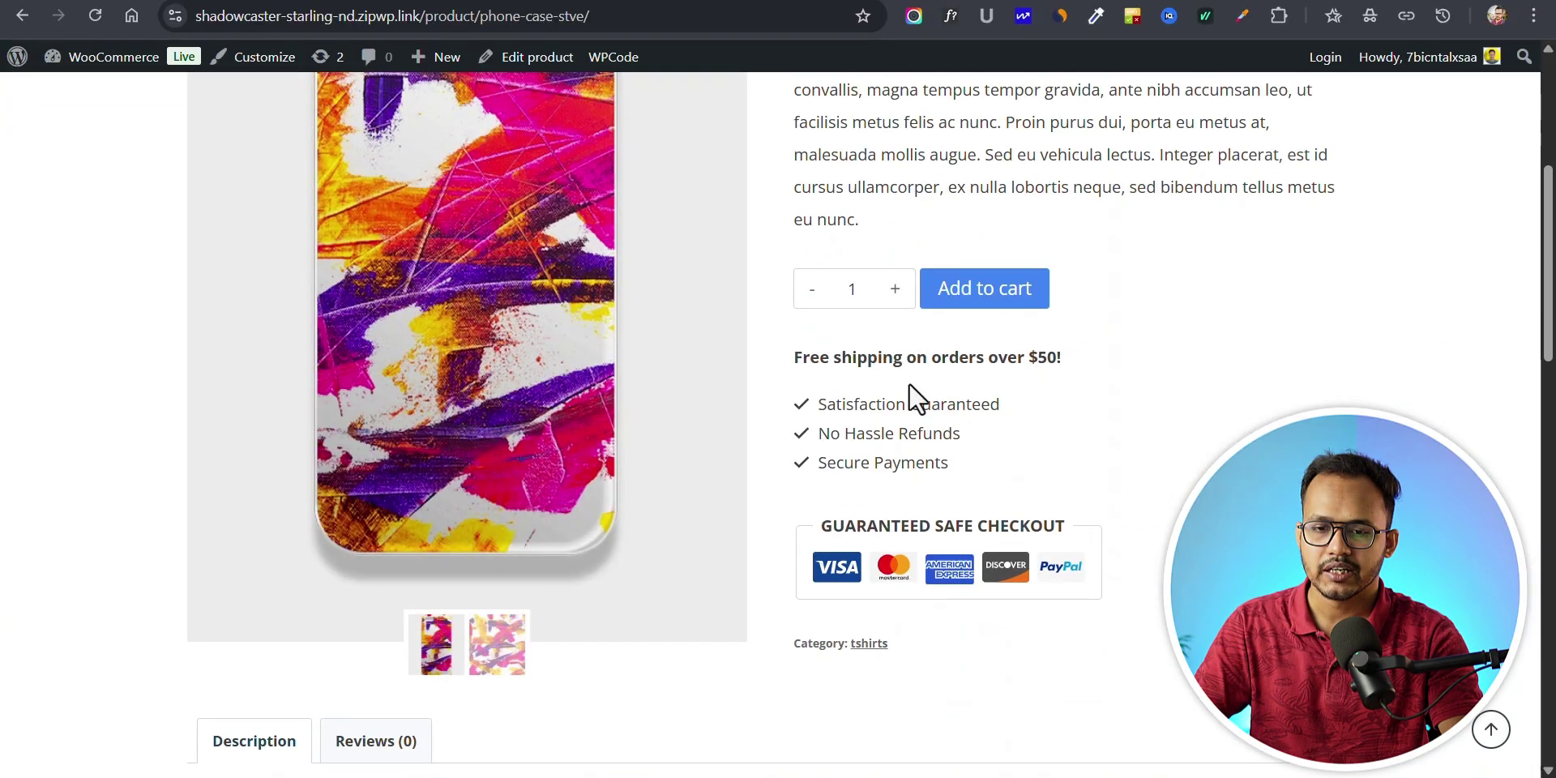
click(955, 299)
click(894, 370)
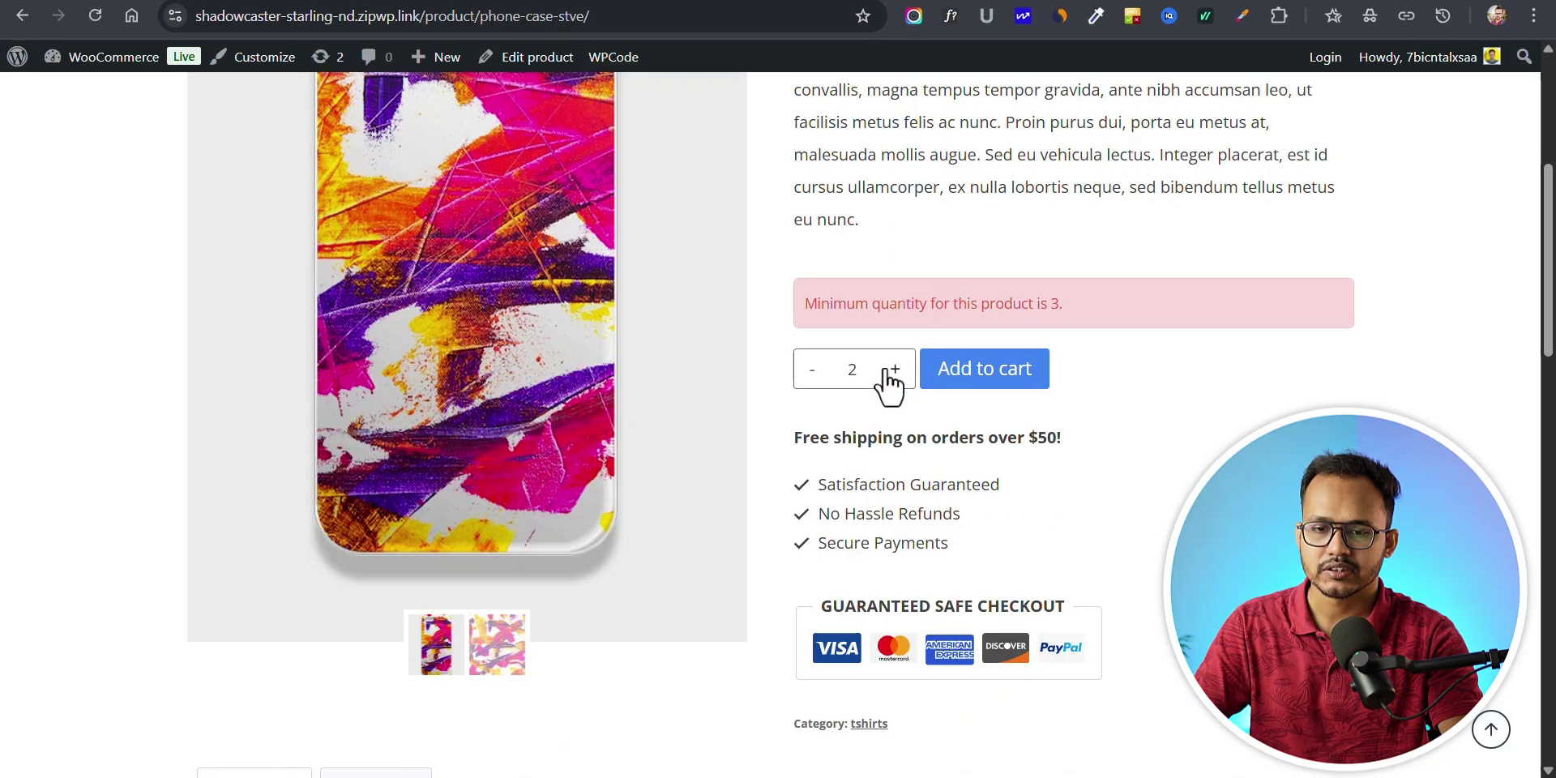
click(983, 369)
Step: Highlight the 'Maximum quantity for this product is 10' warning, then scroll back to the top
drag(843, 306, 1055, 312)
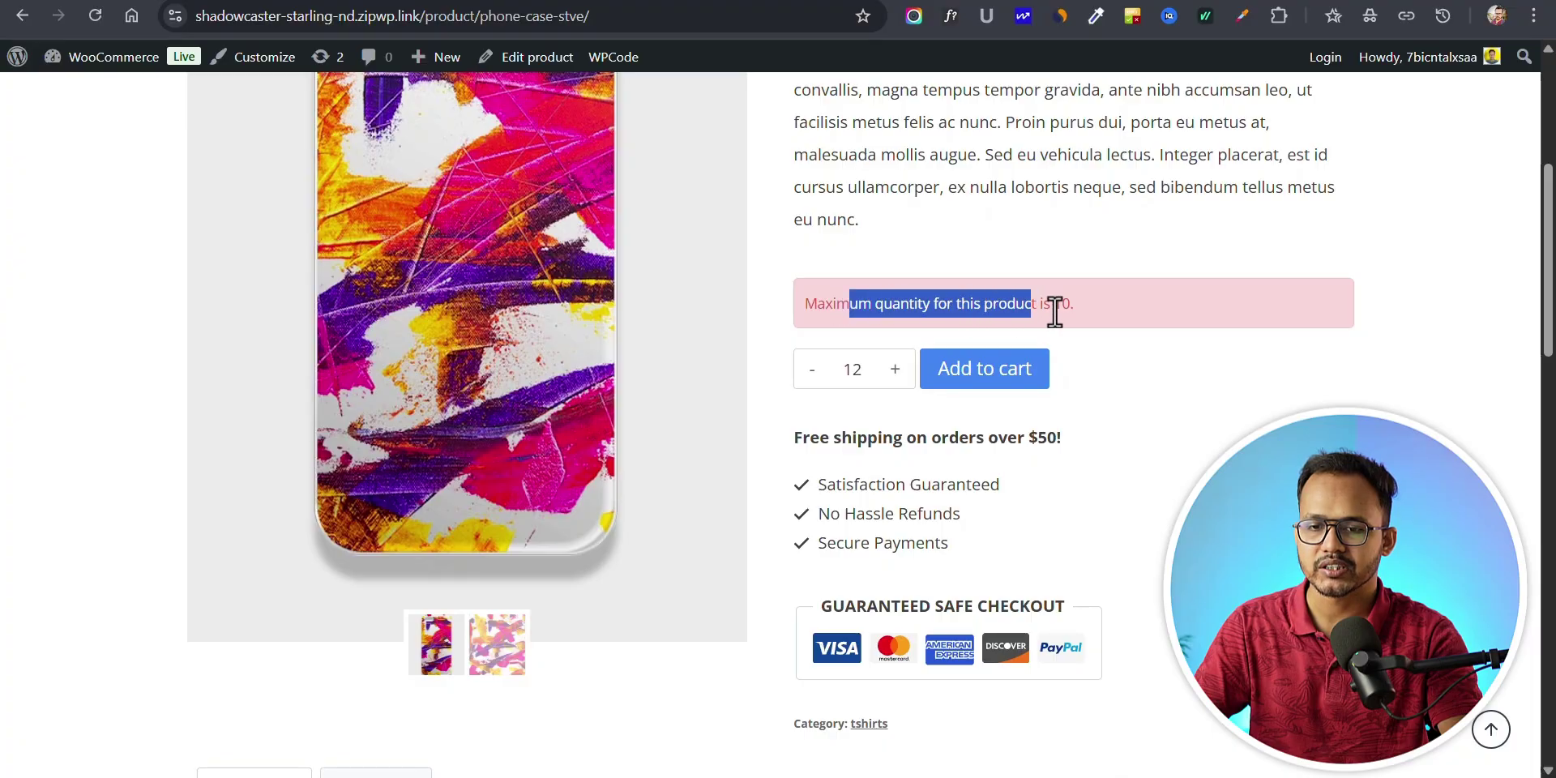
click(1100, 308)
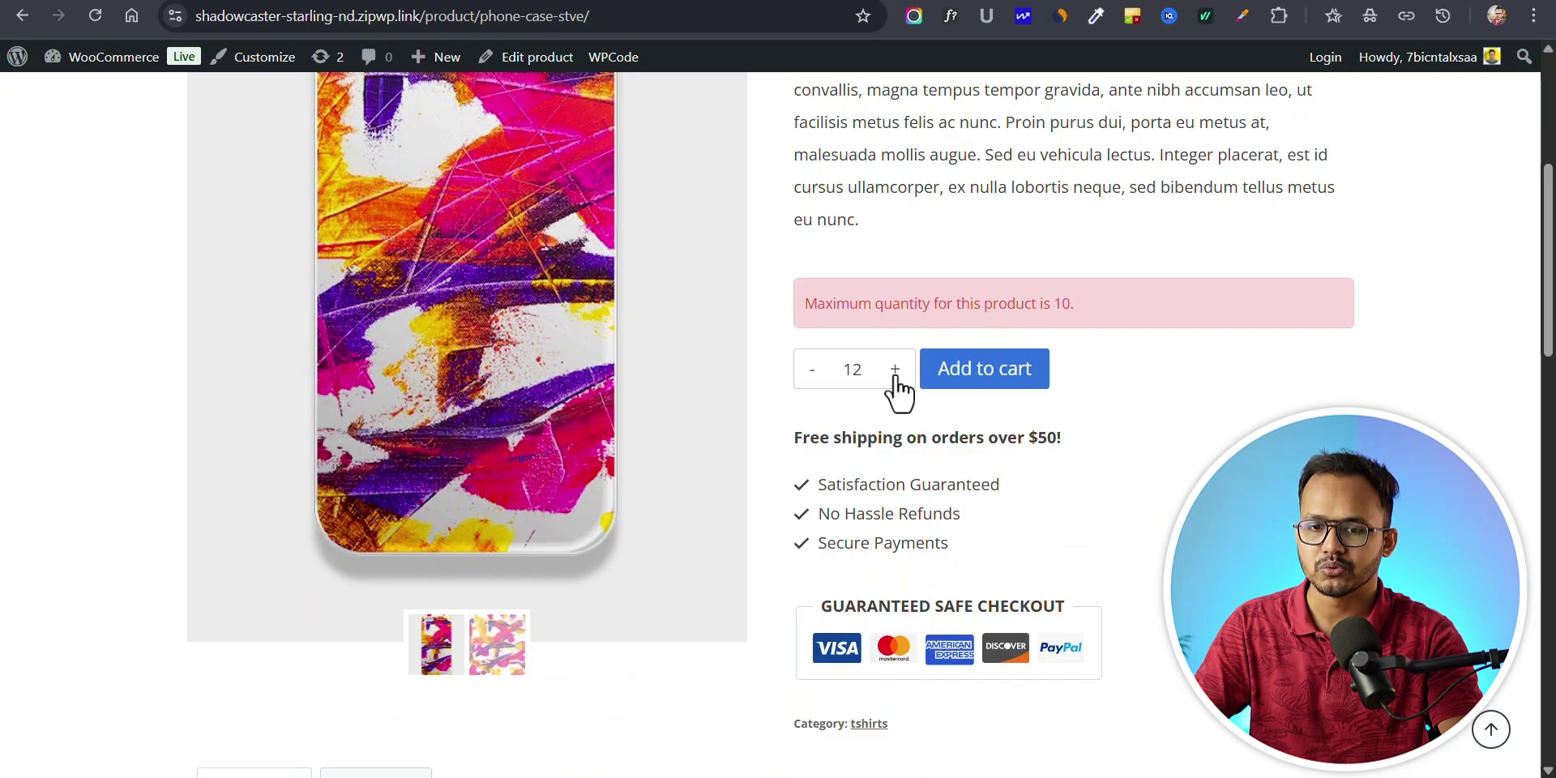
drag(824, 305, 1161, 303)
click(1160, 303)
scroll(1164, 316, up, 5)
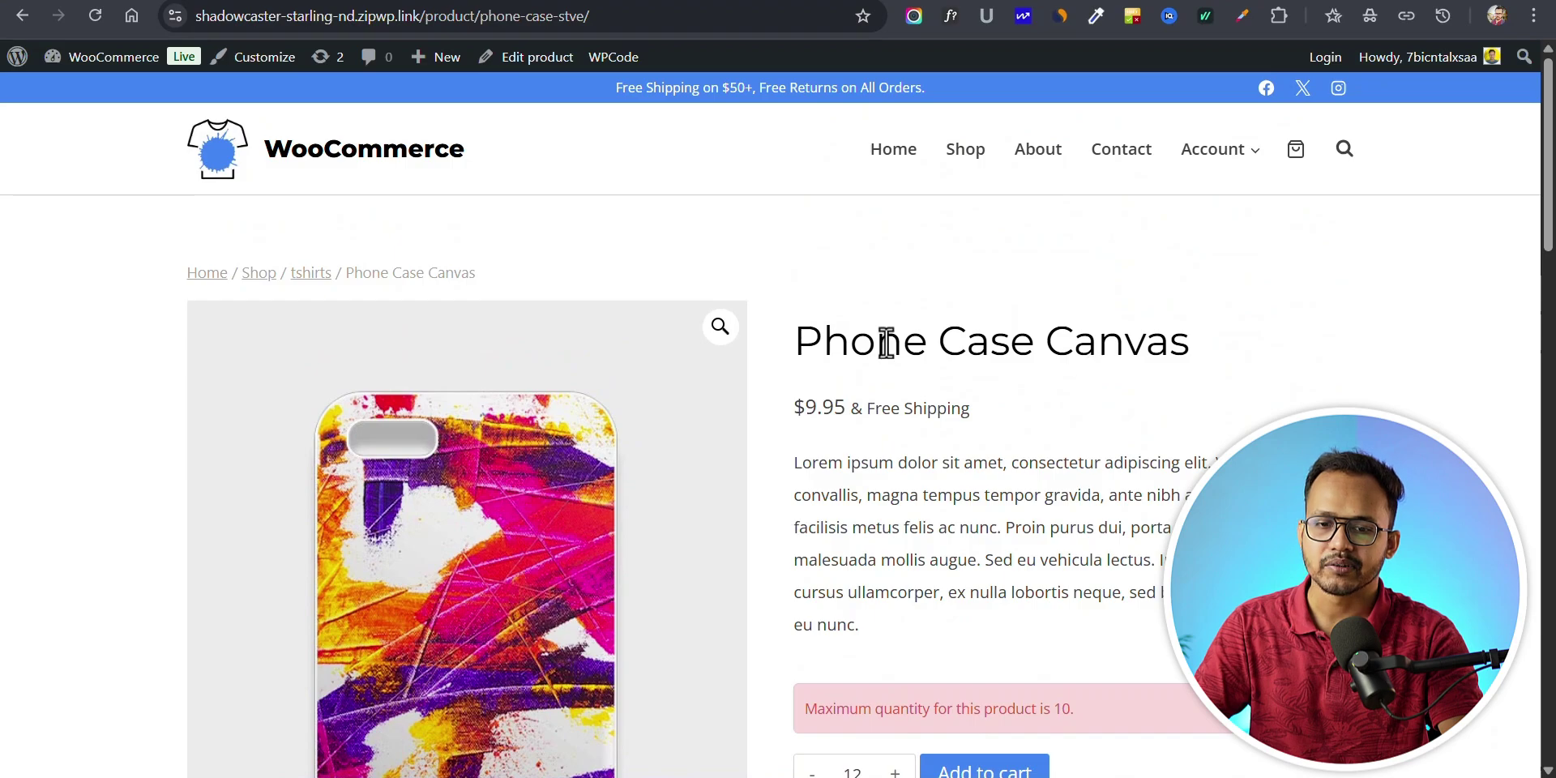
scroll(914, 349, down, 3)
scroll(921, 375, up, 3)
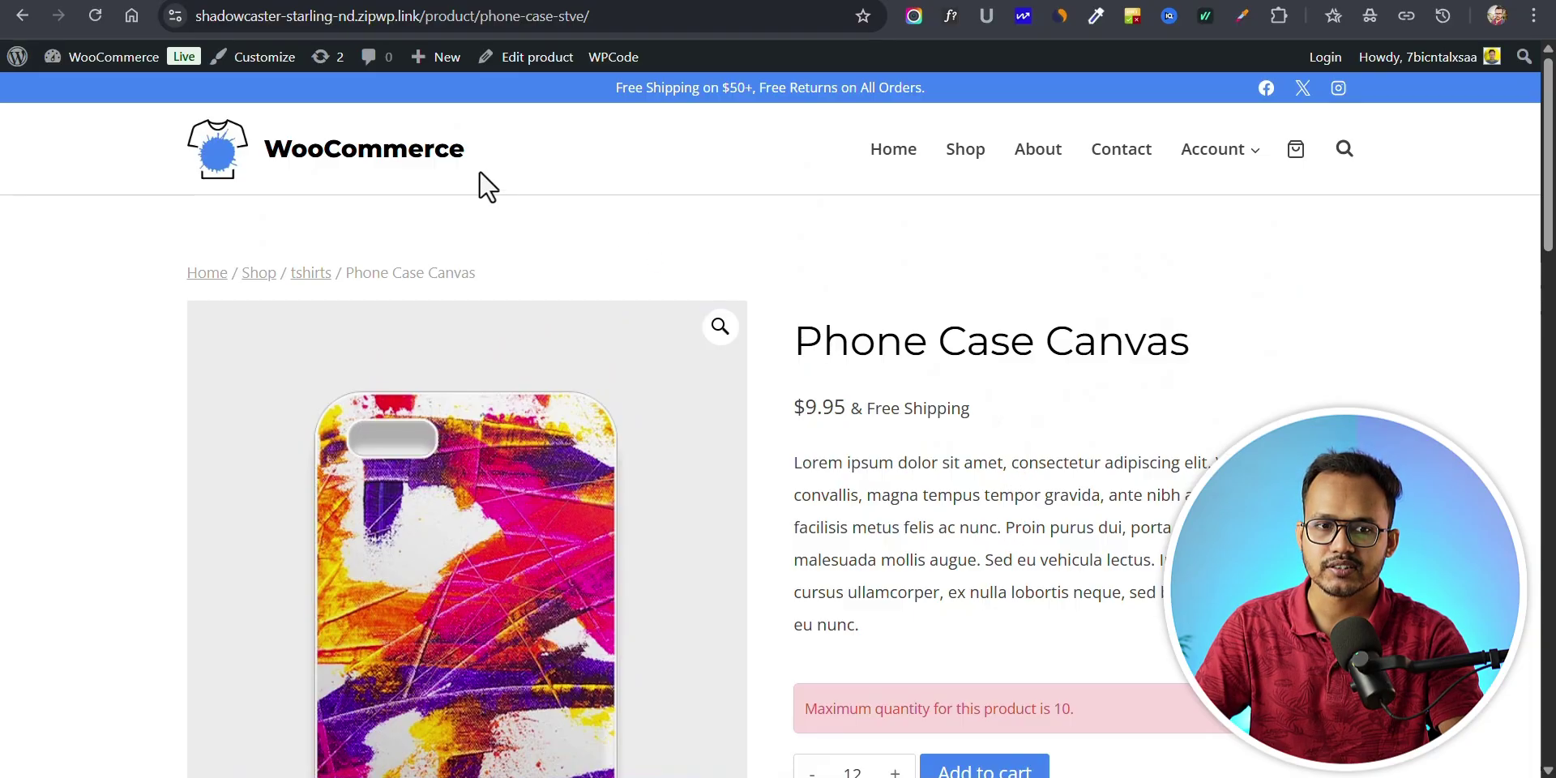
Step: Copy the product-page Minimum Order label code from the Notion notes
key(ctrl+Tab)
mouse_move(1519, 285)
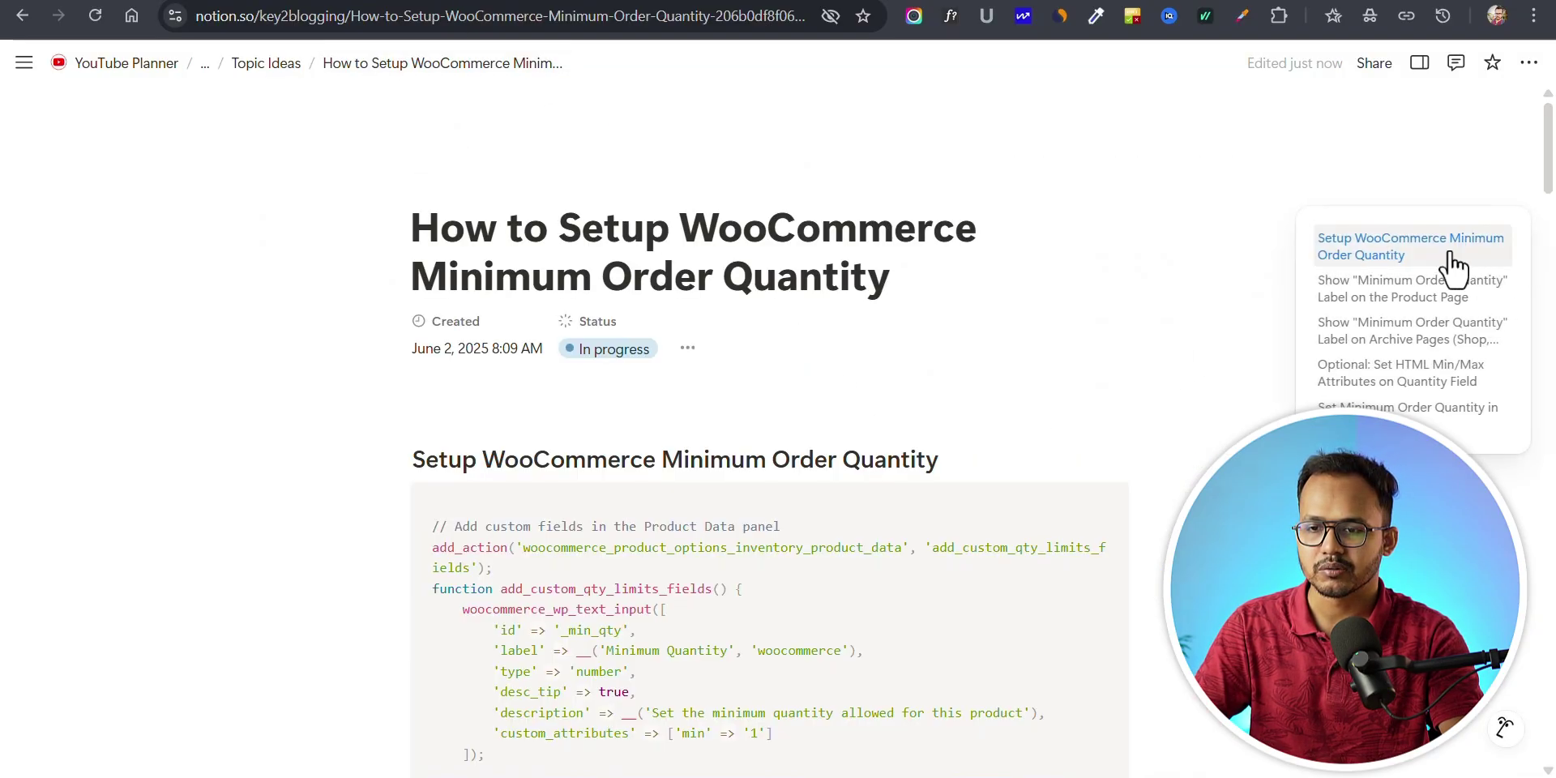
click(1389, 304)
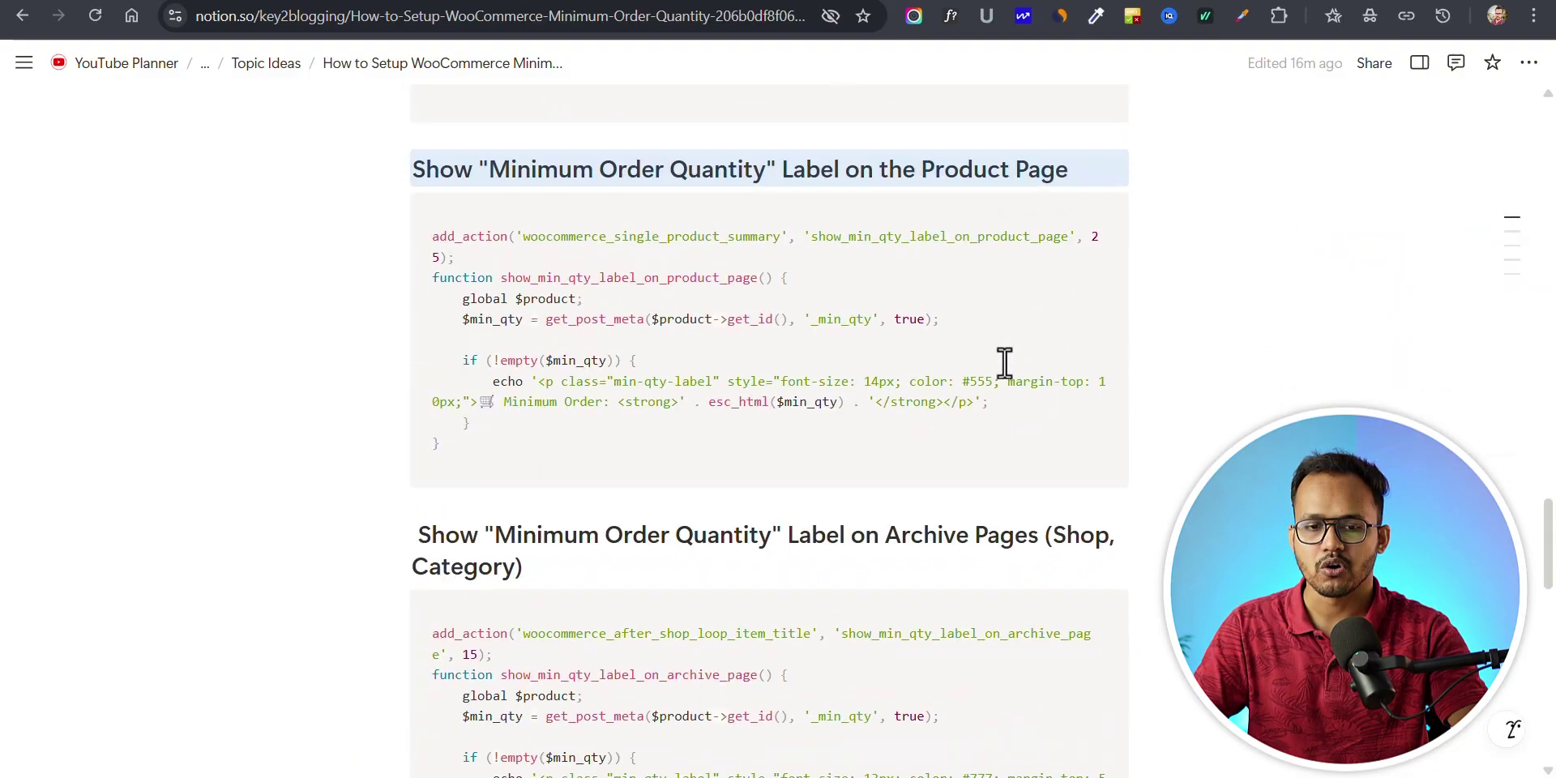
click(1015, 211)
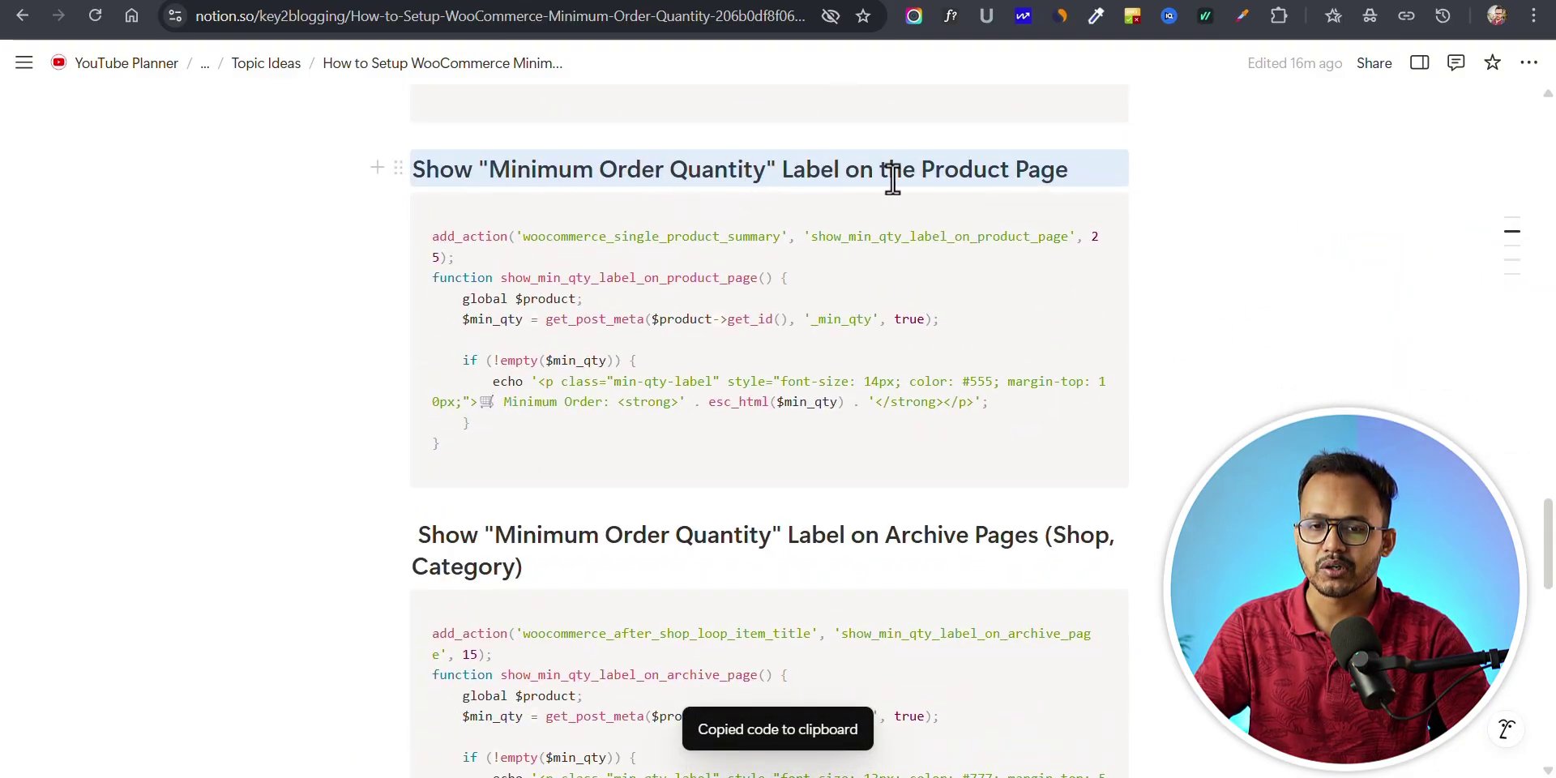
scroll(955, 469, down, 3)
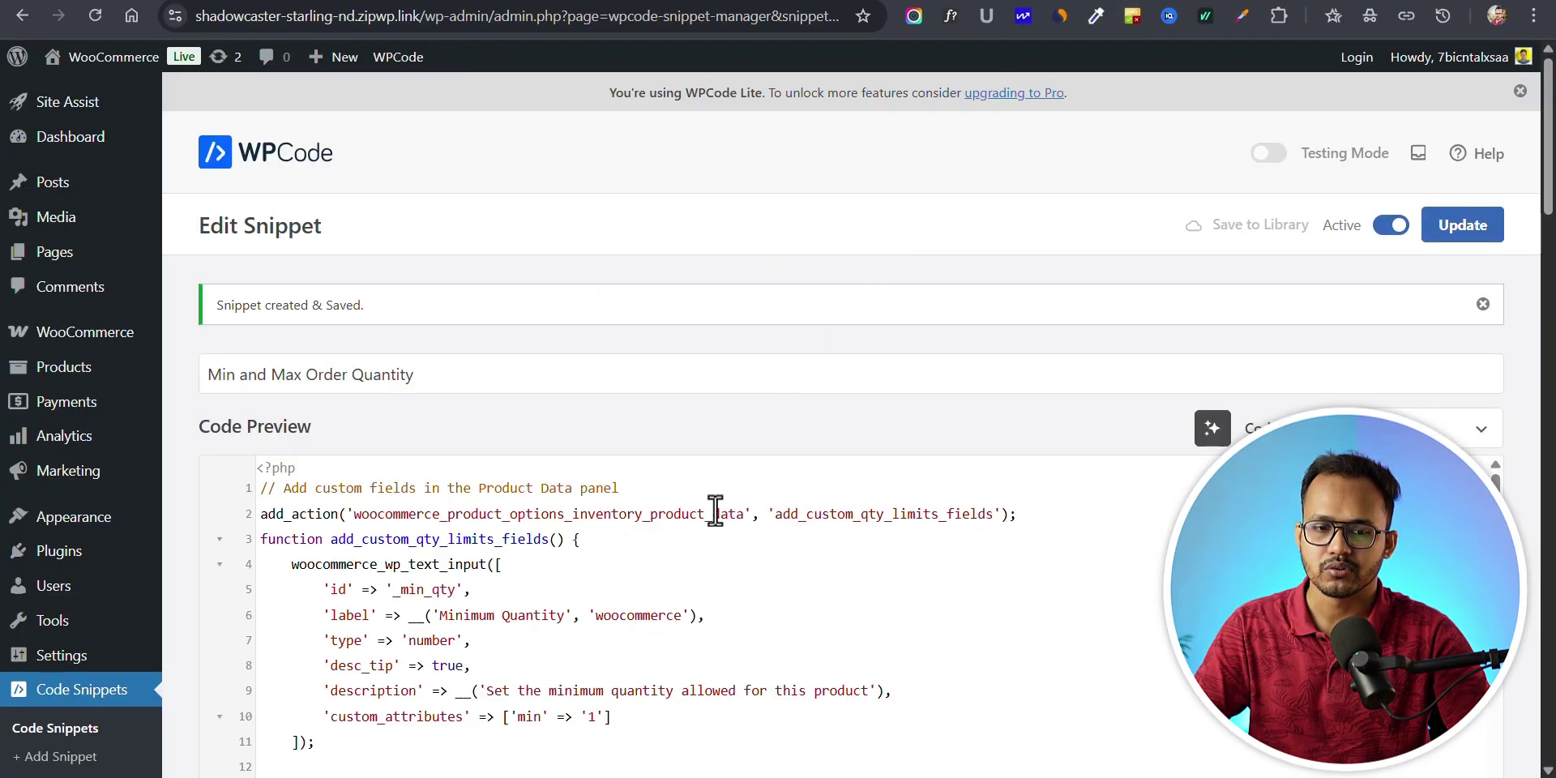
Step: Paste the product-page label function at the end of the Min and Max Order Quantity snippet
scroll(716, 511, down, 20)
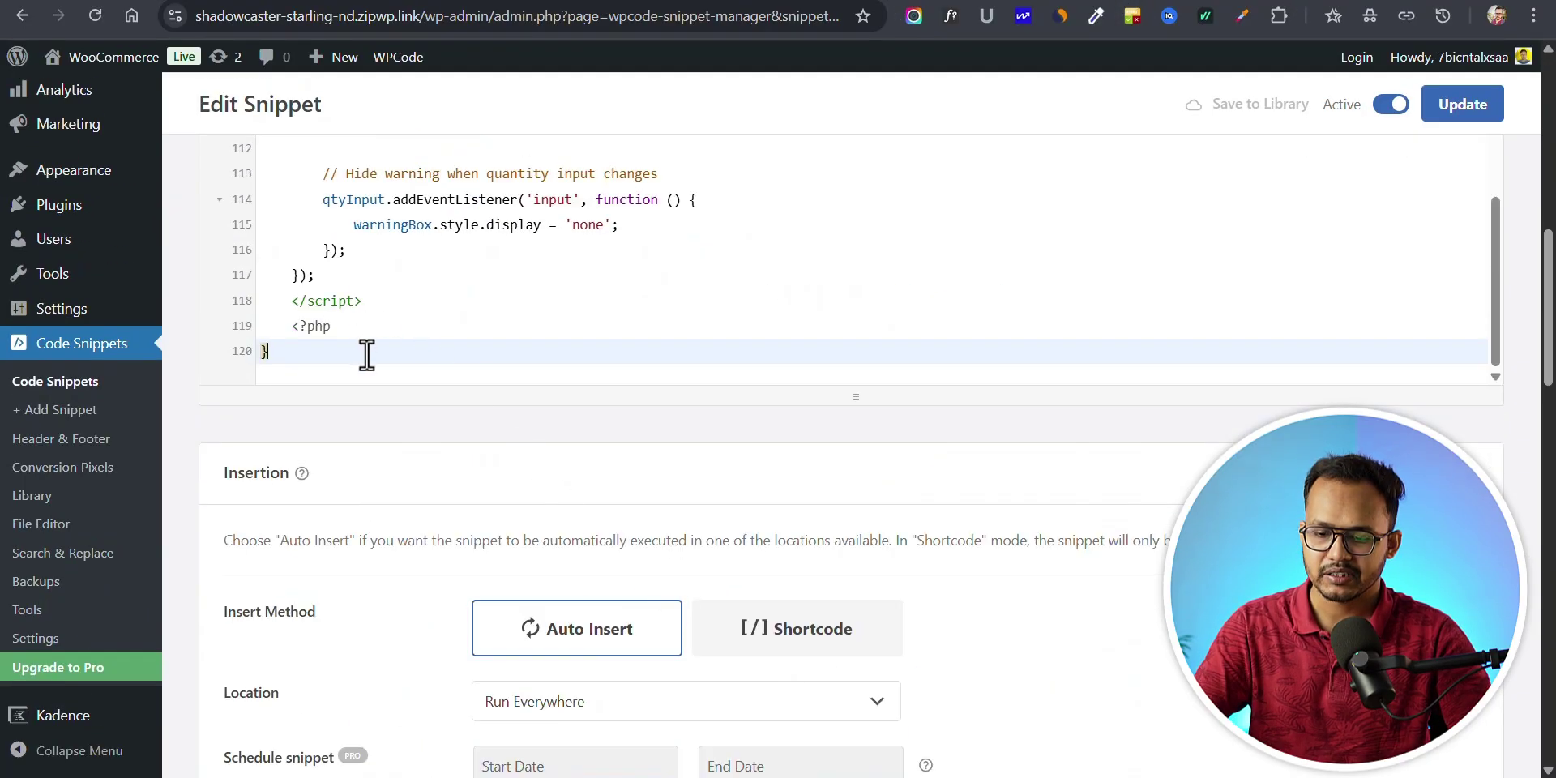
key(Return)
key(Return)
key(ctrl+v)
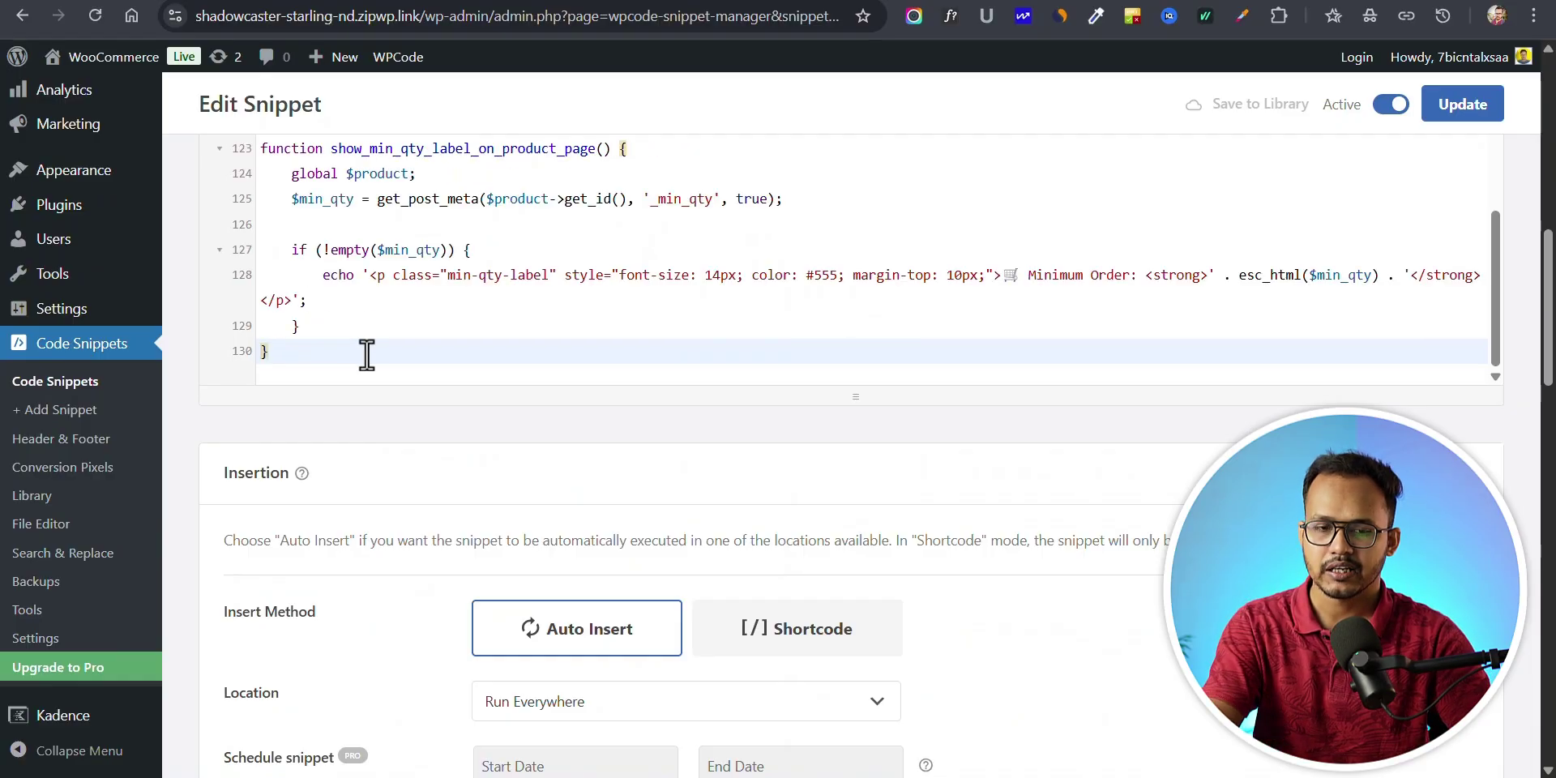
key(Return)
key(Return)
key(Return)
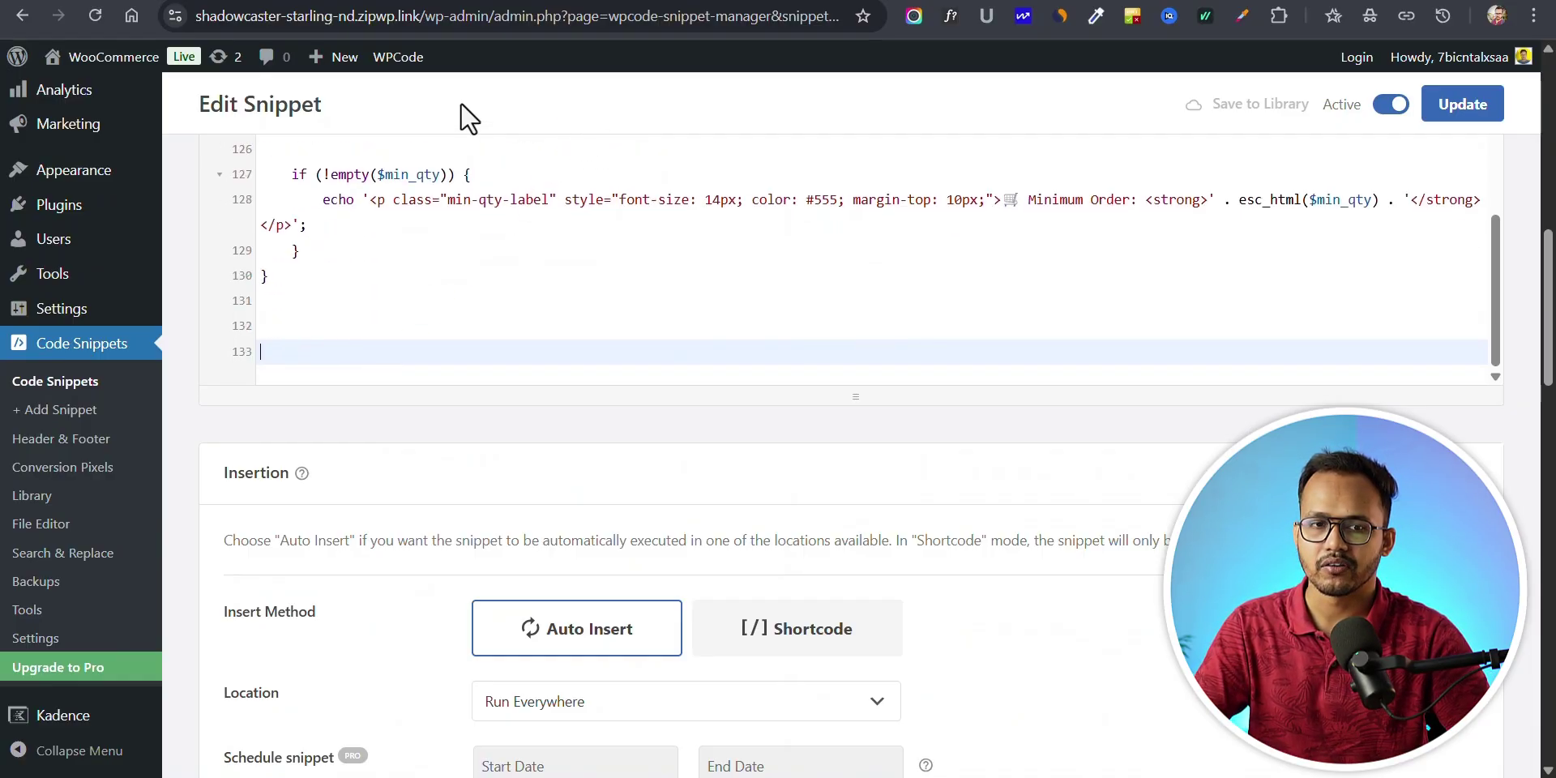
Step: Copy the archive-page label code from Notion, paste it below, and update the snippet
key(ctrl+Tab)
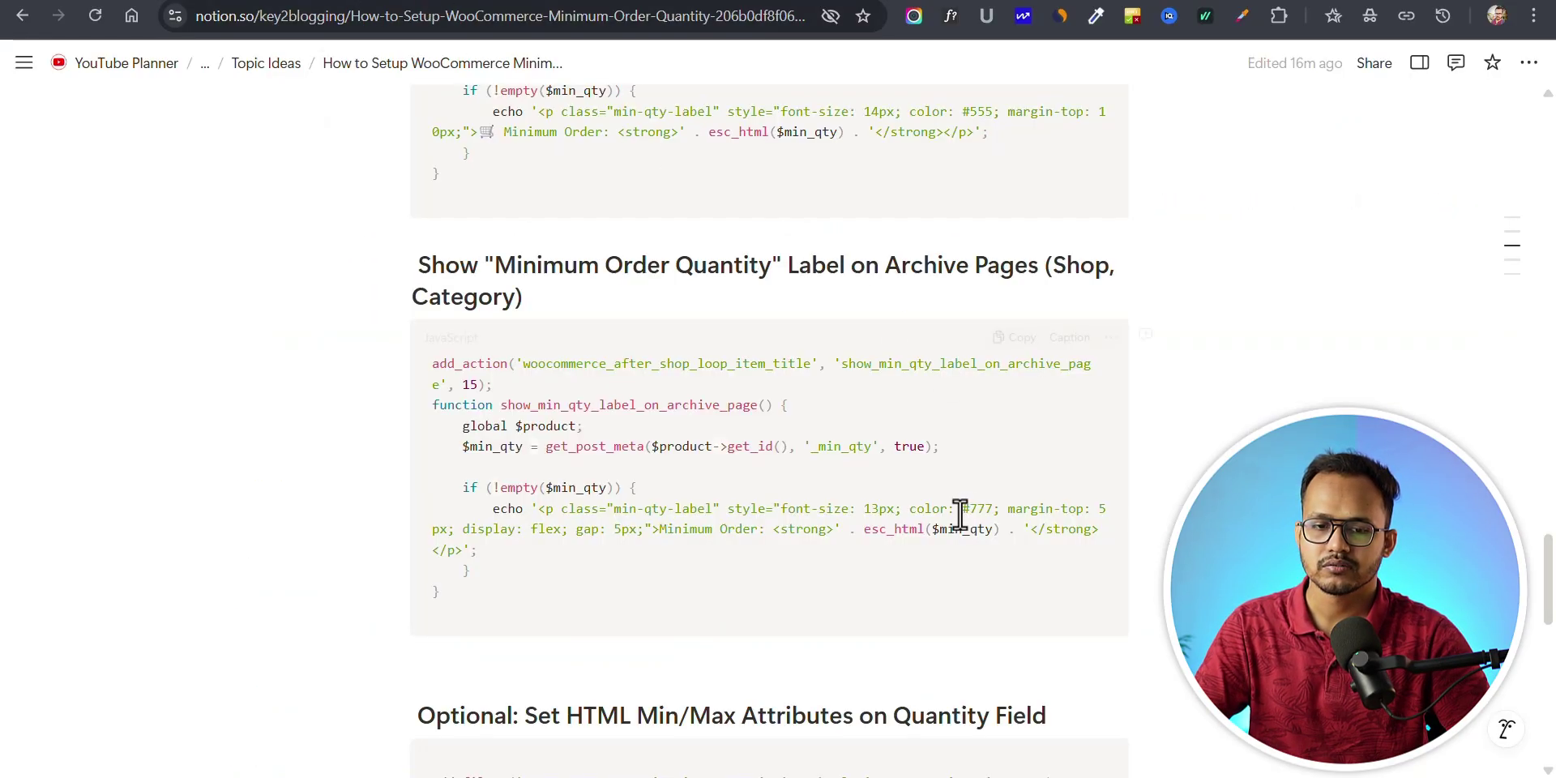
click(1015, 340)
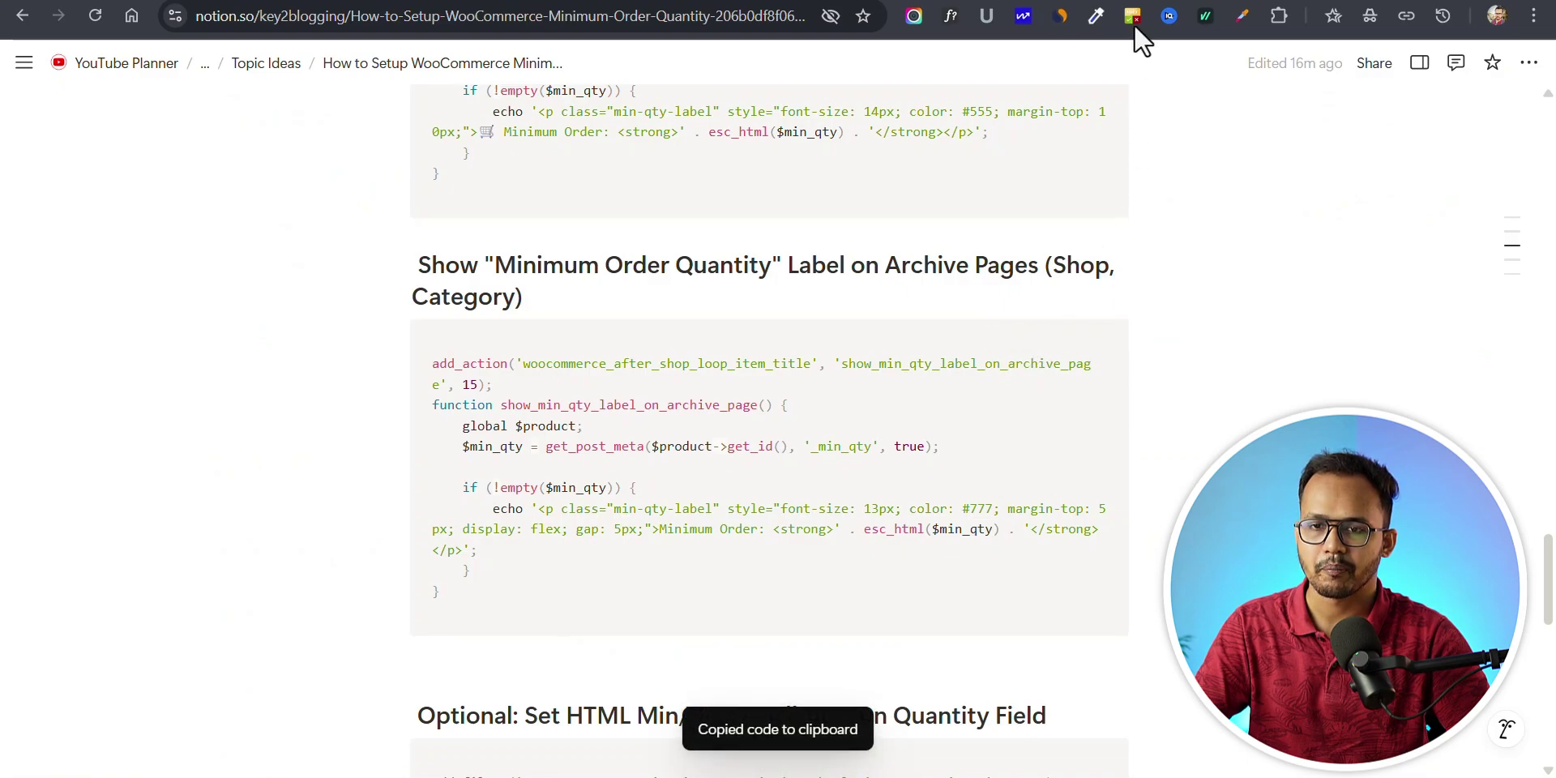
key(ctrl+shift+Tab)
key(ctrl+v)
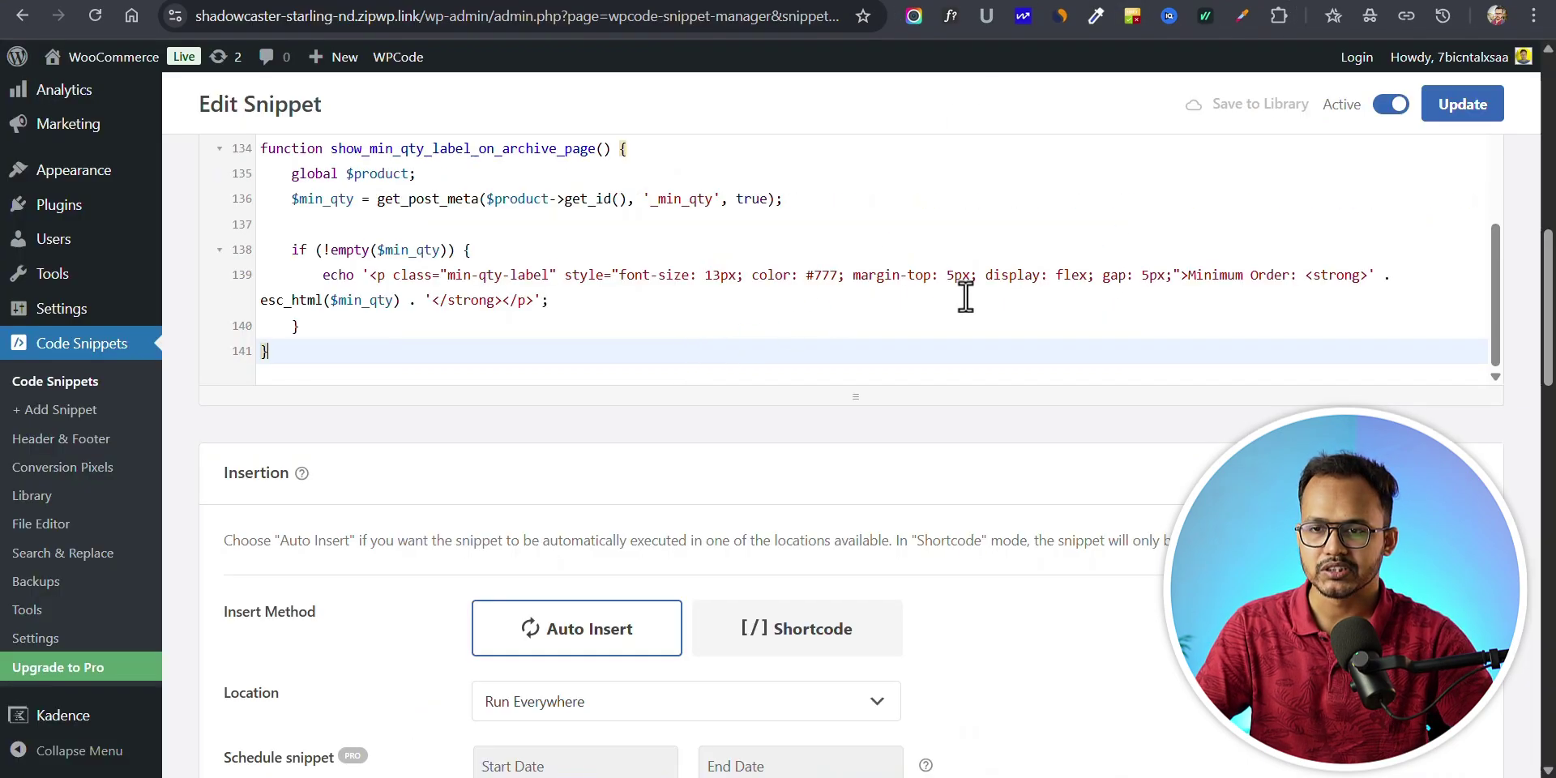
click(1490, 114)
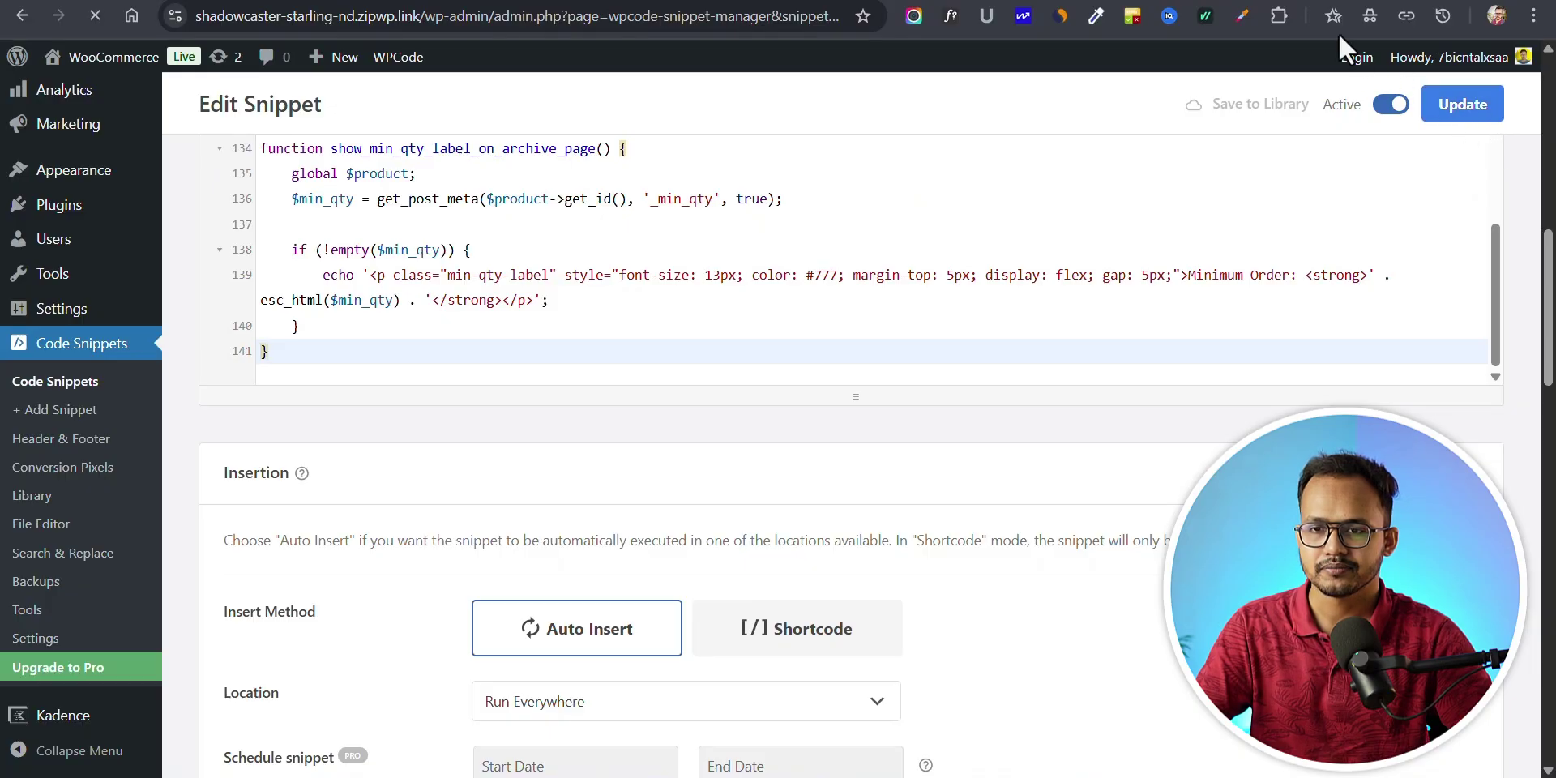
key(ctrl+Tab)
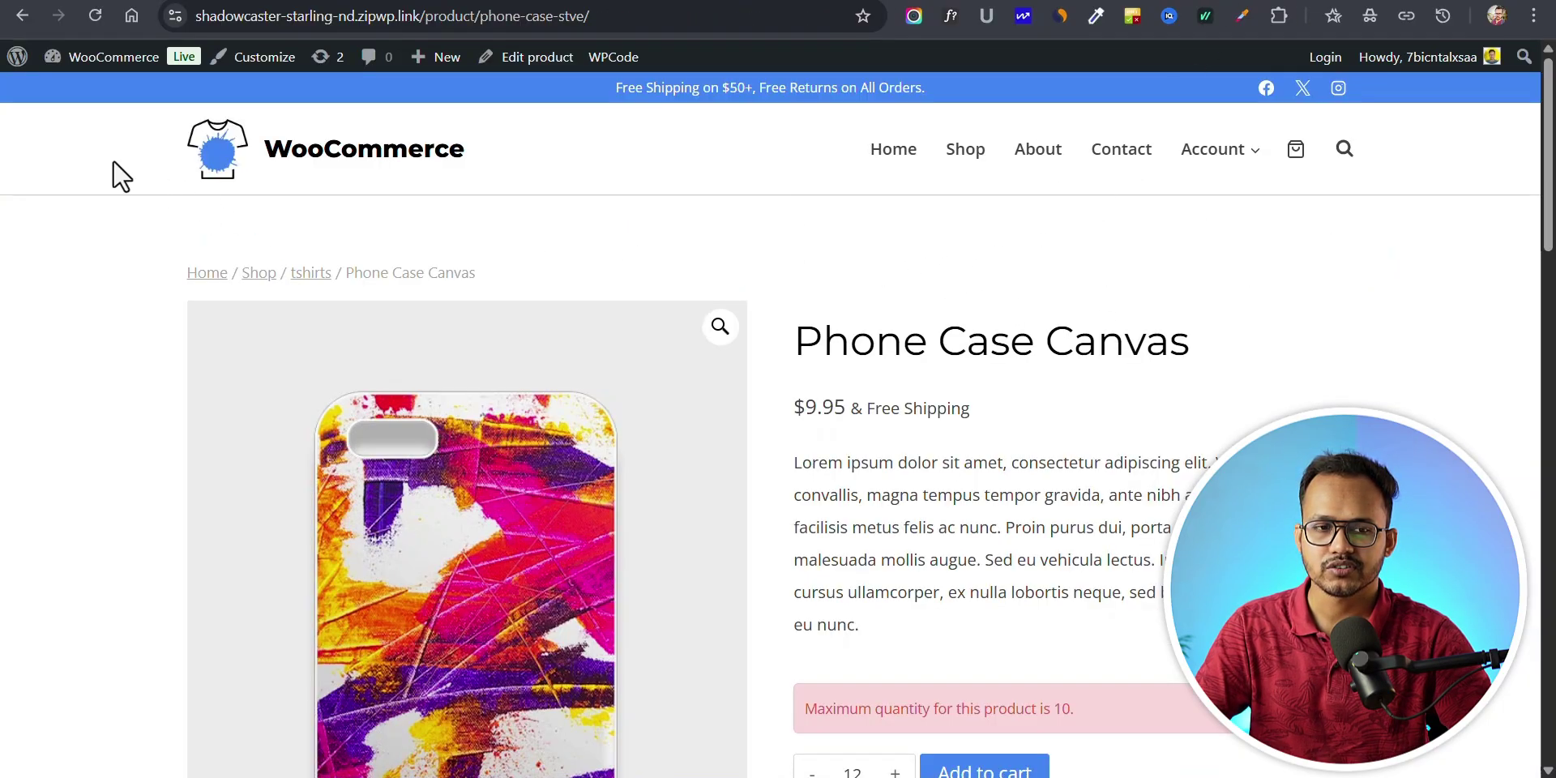
Step: Reload Phone Case Canvas and confirm its 'Minimum Order: 3' label
click(88, 23)
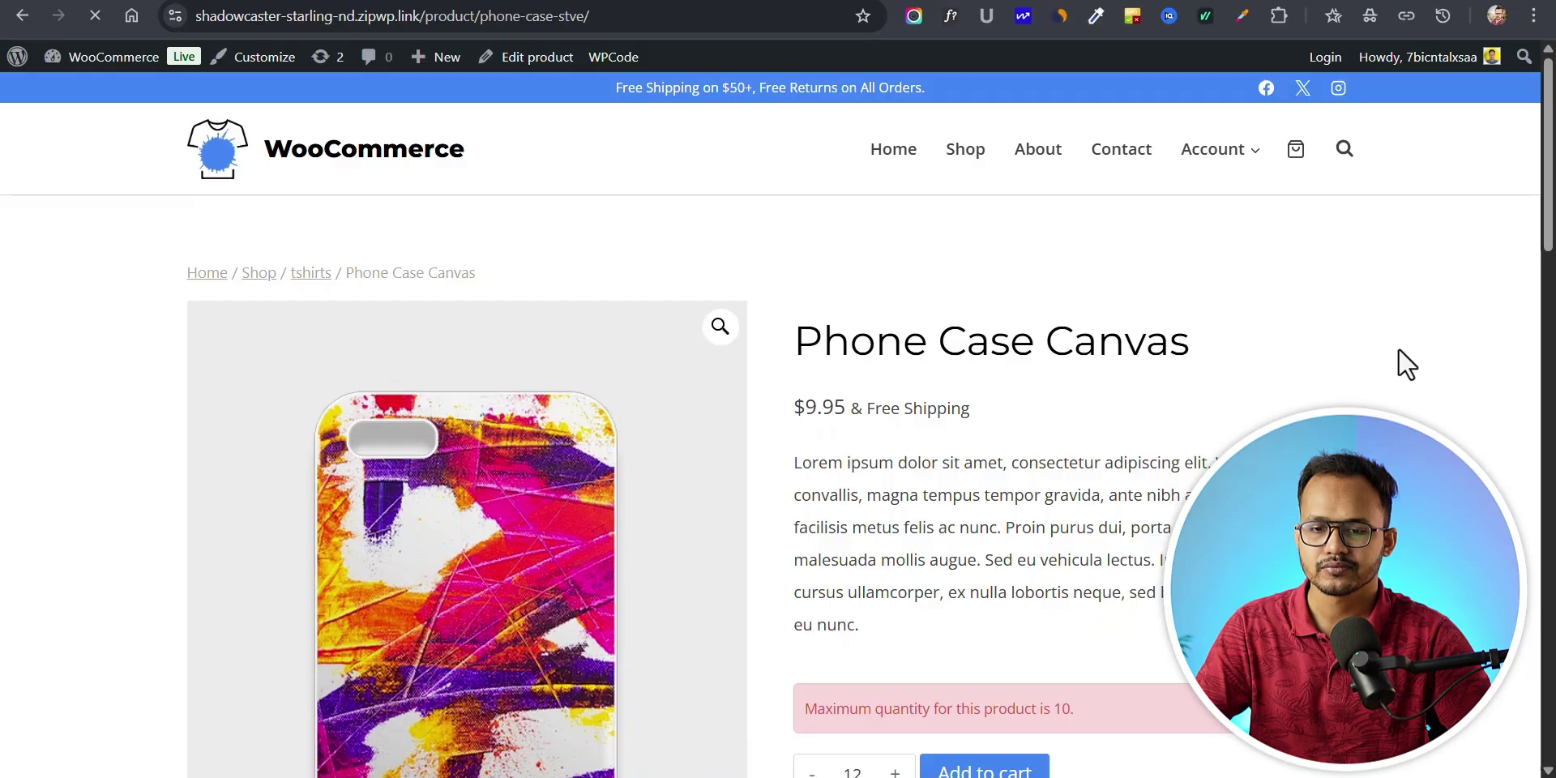
scroll(1402, 372, down, 5)
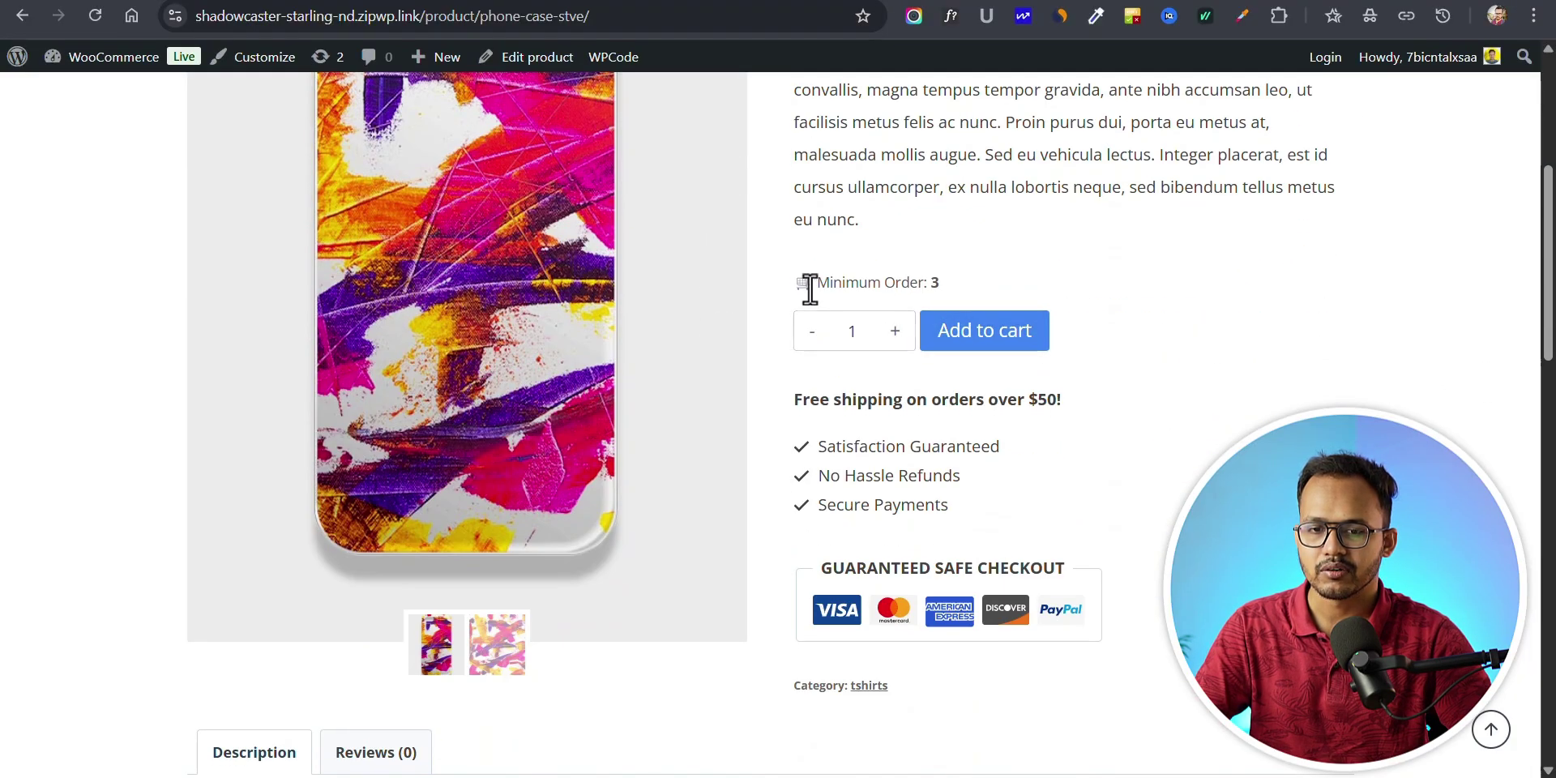
triple_click(881, 282)
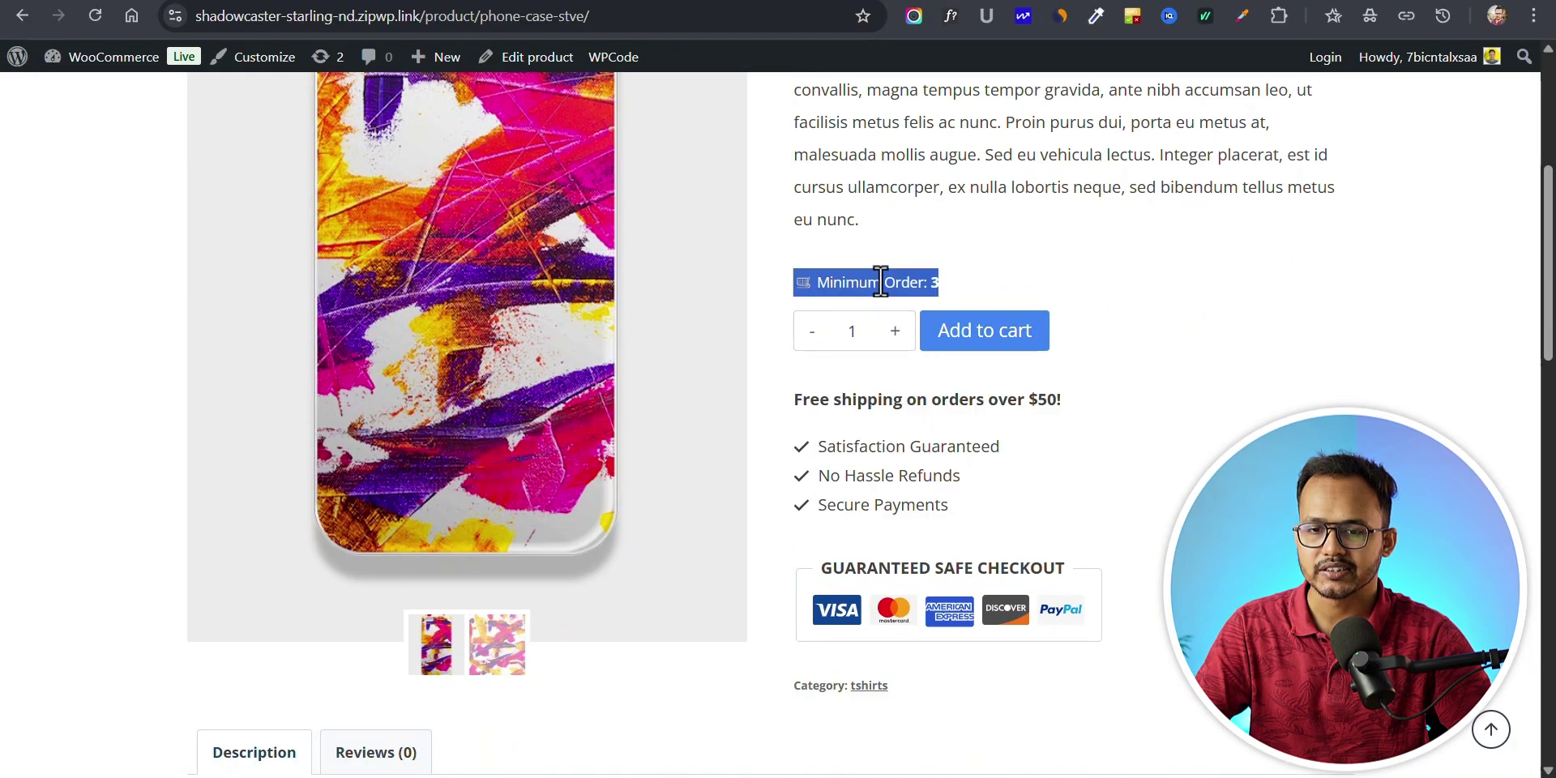
scroll(1035, 284, up, 5)
Step: Check Mug BHeart's 'Minimum Order: 2' label, then go back to the Shop page
click(969, 152)
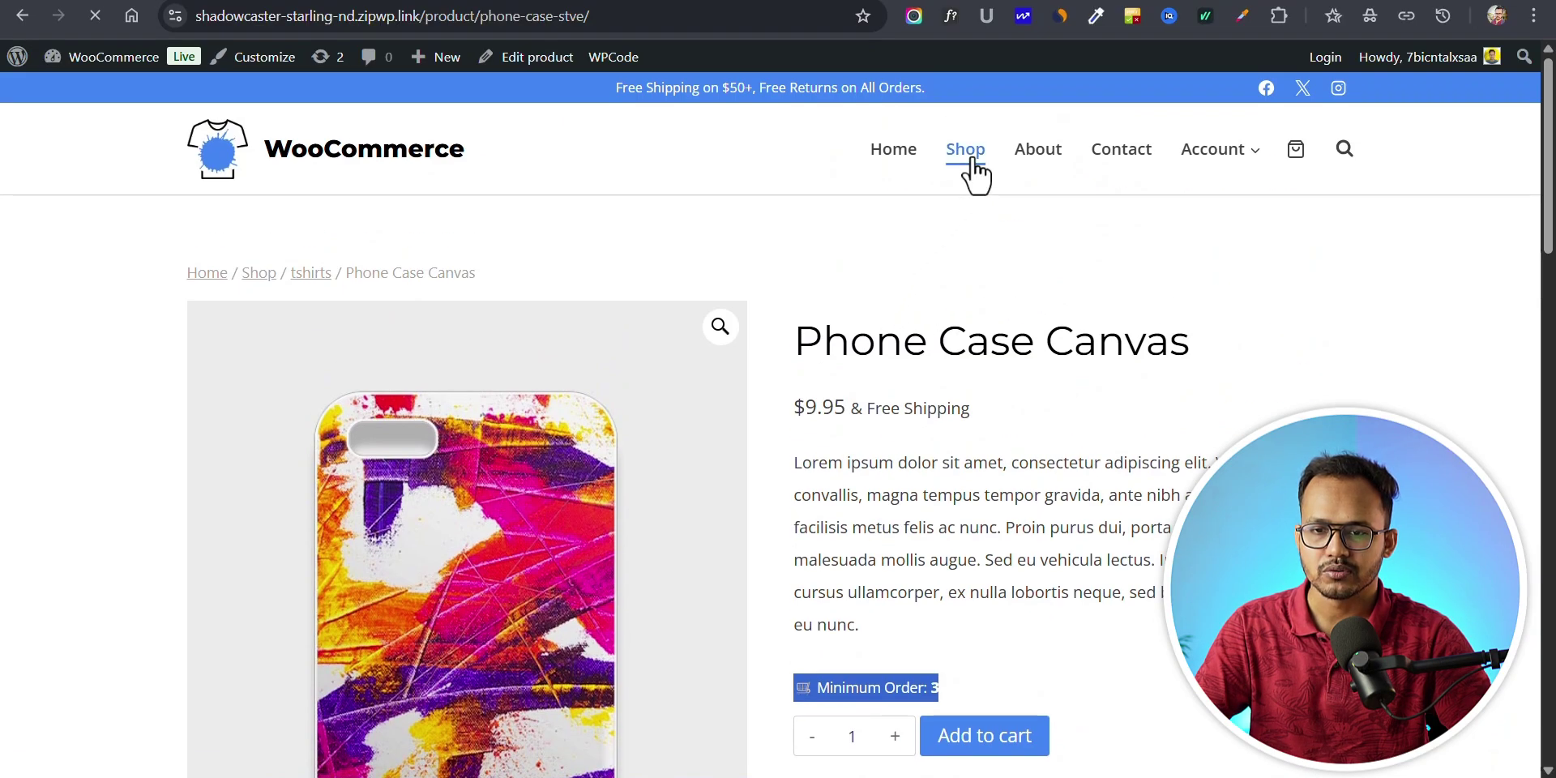
scroll(670, 390, down, 5)
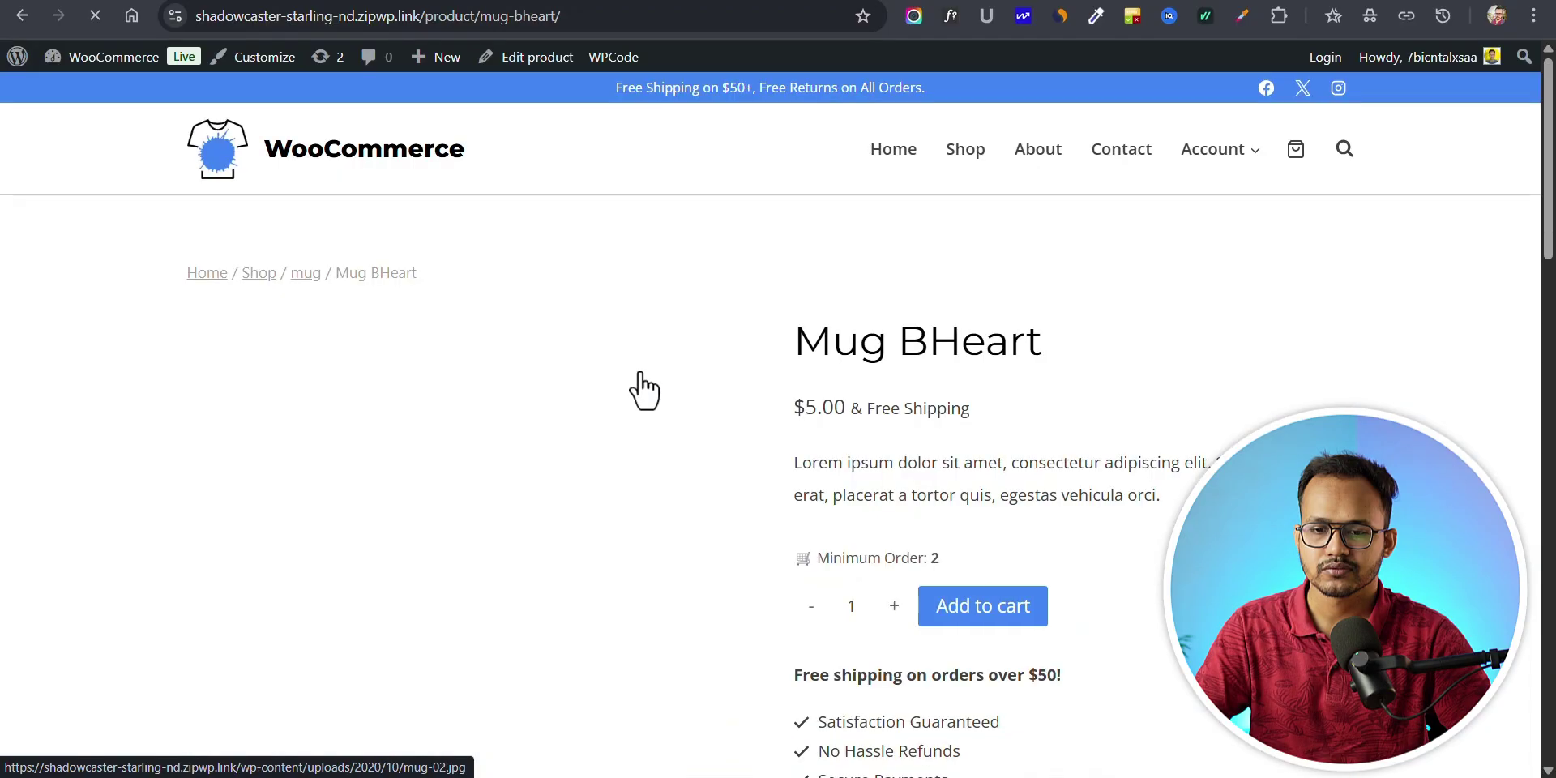
scroll(1018, 386, down, 3)
drag(792, 306, 875, 288)
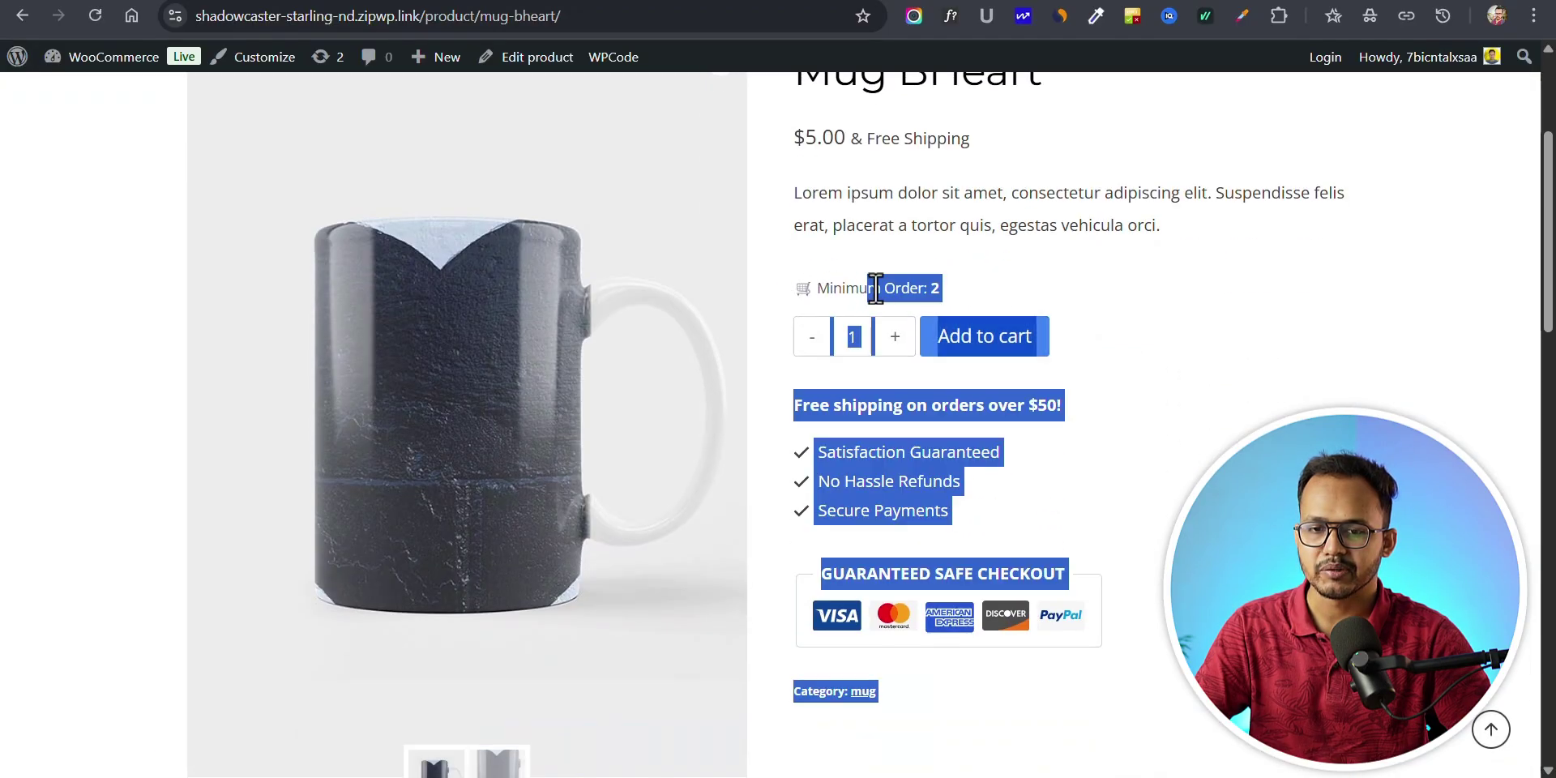
double_click(896, 288)
scroll(945, 298, up, 4)
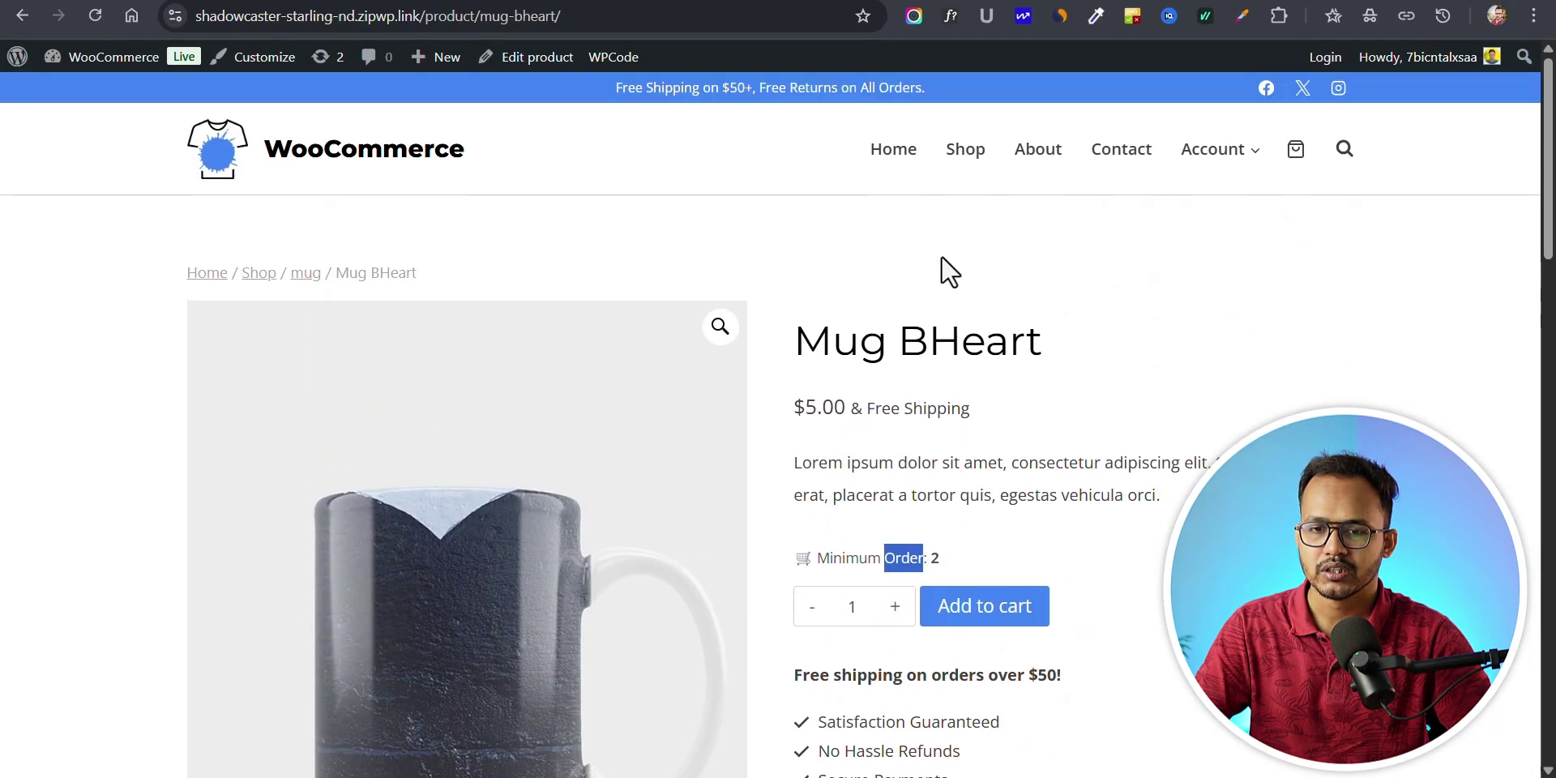
click(969, 157)
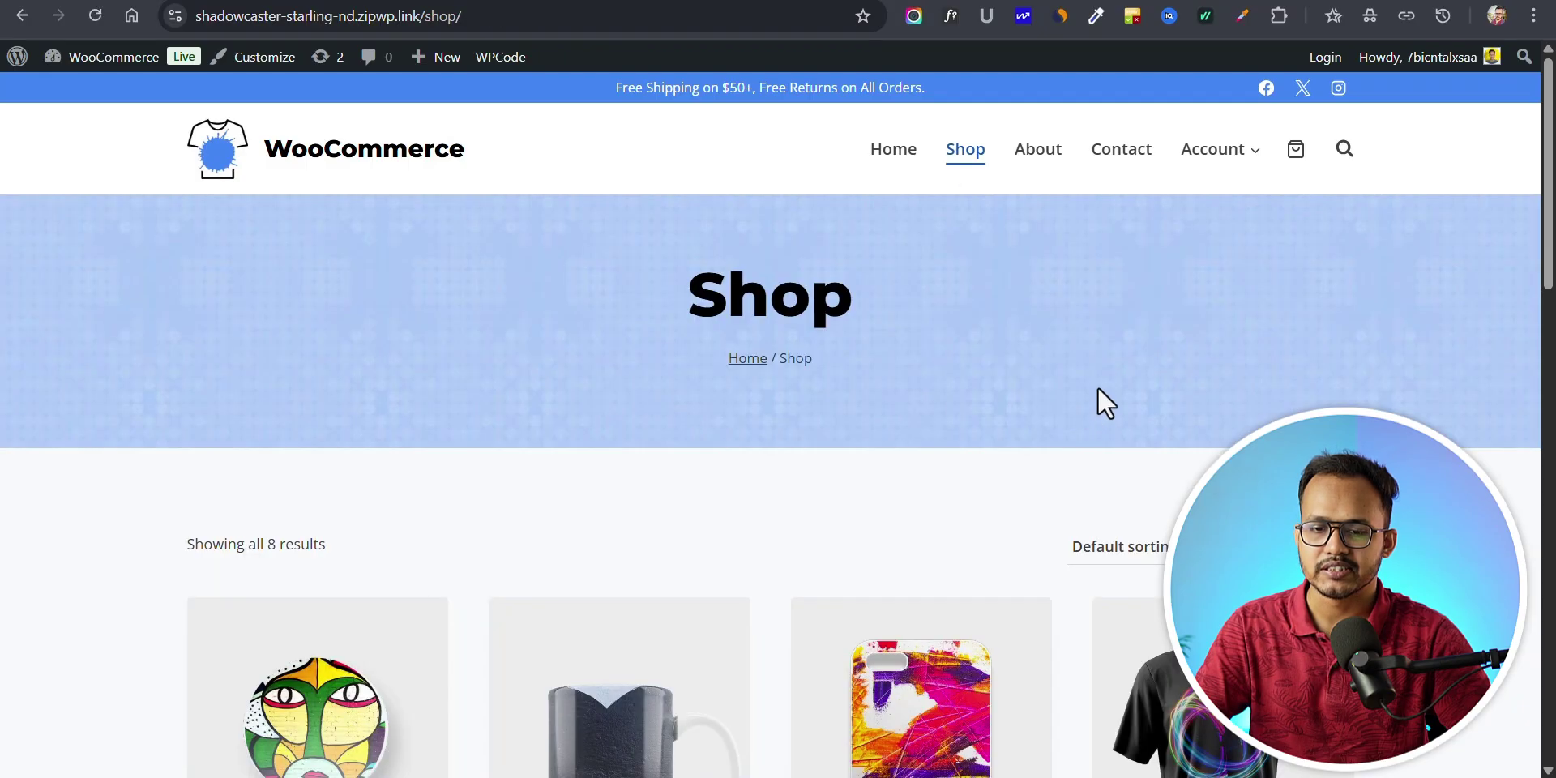
Step: Review the empty cart from the shop page, then return to the Notion snippet notes
scroll(1097, 387, down, 5)
scroll(729, 438, down, 3)
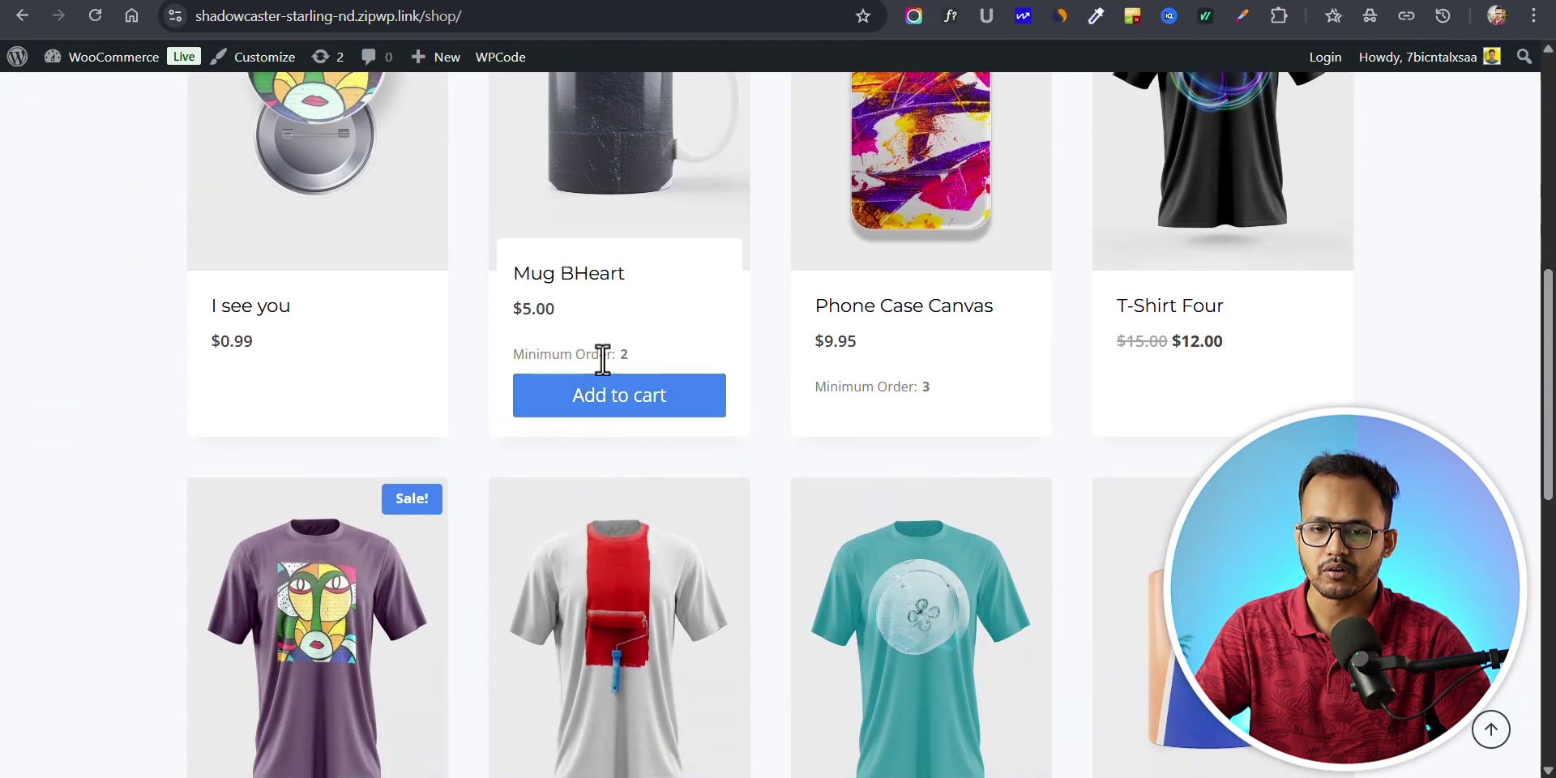
mouse_move(945, 413)
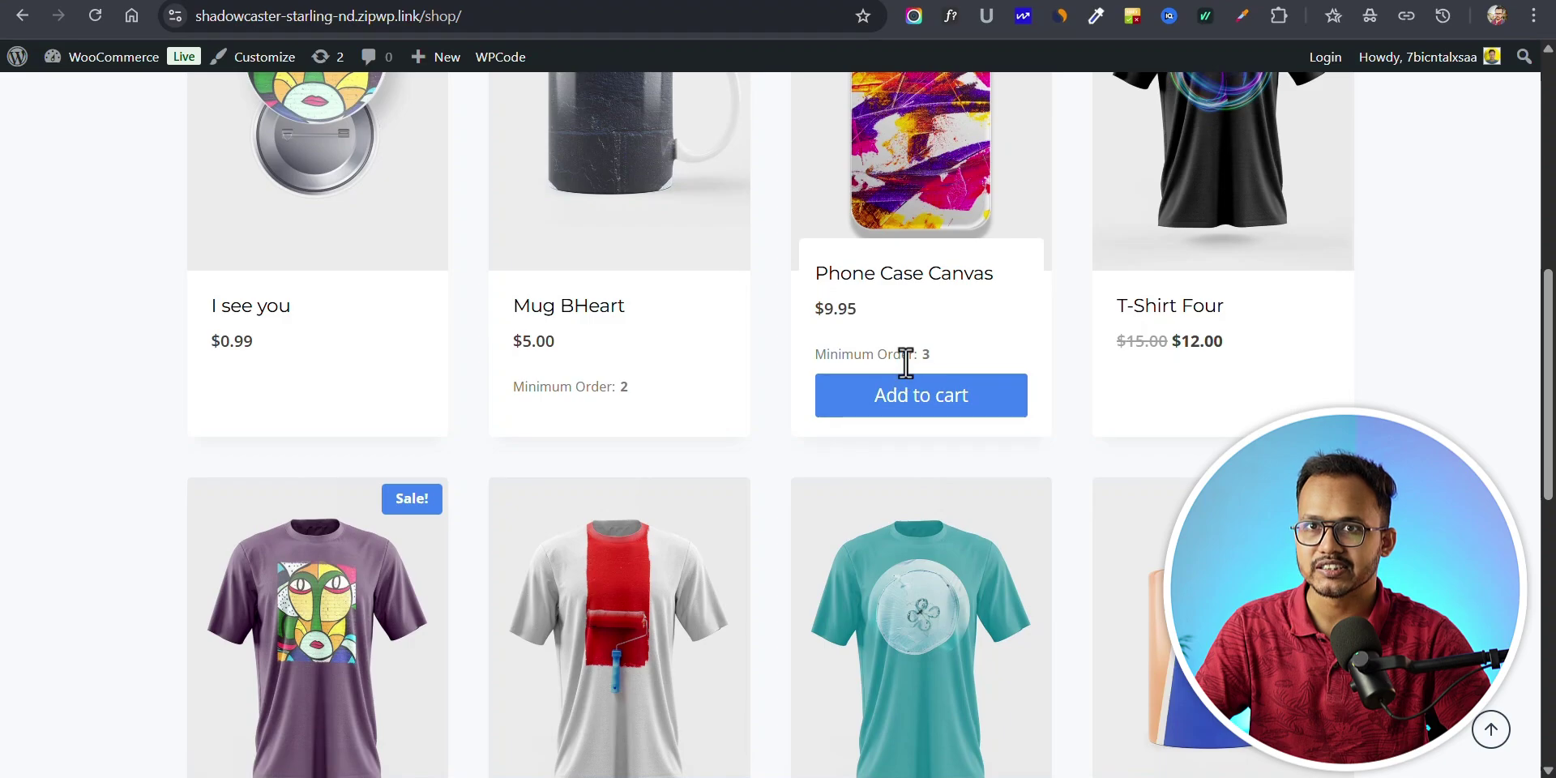
scroll(1486, 400, up, 4)
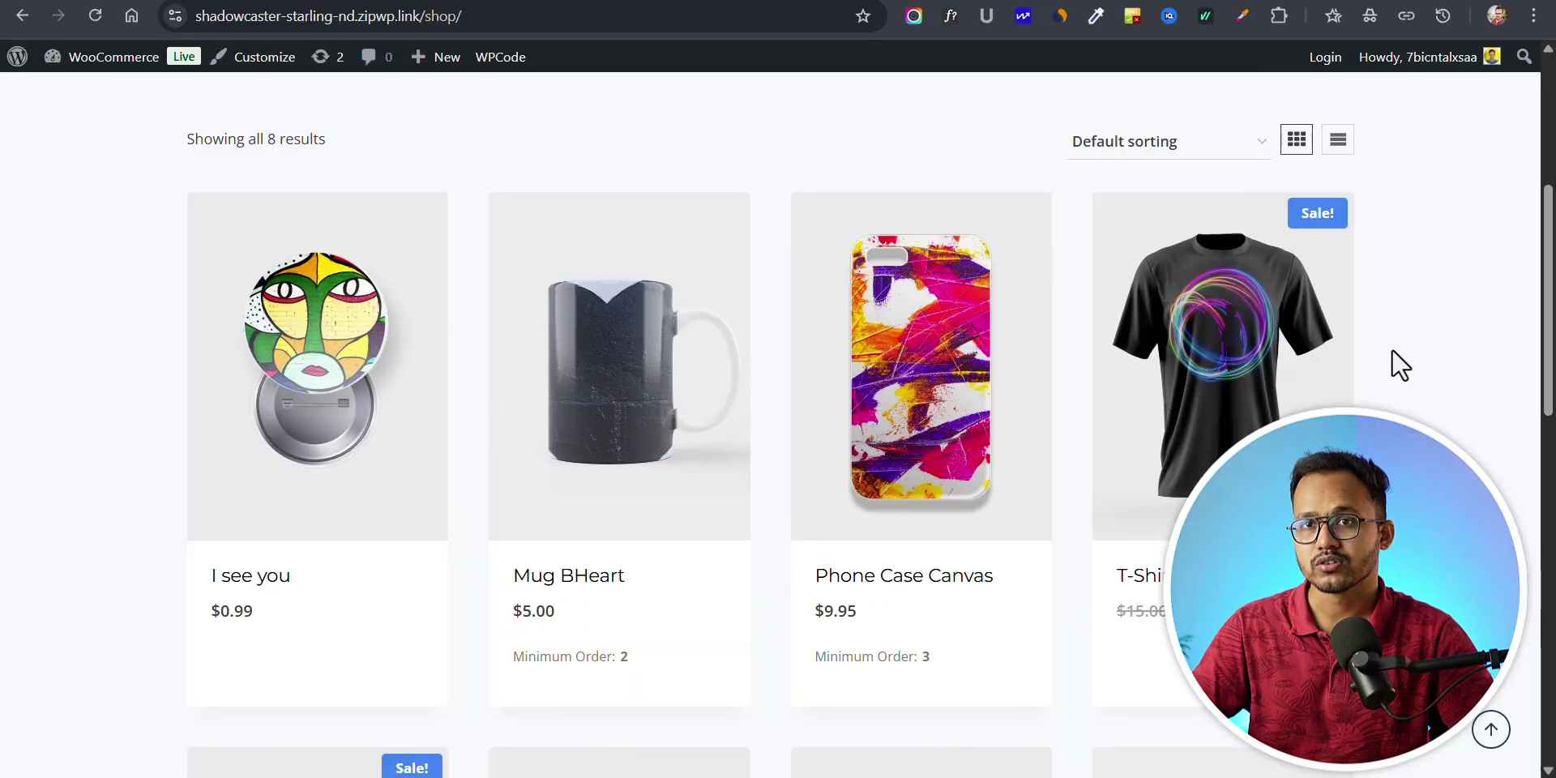
scroll(1396, 363, up, 5)
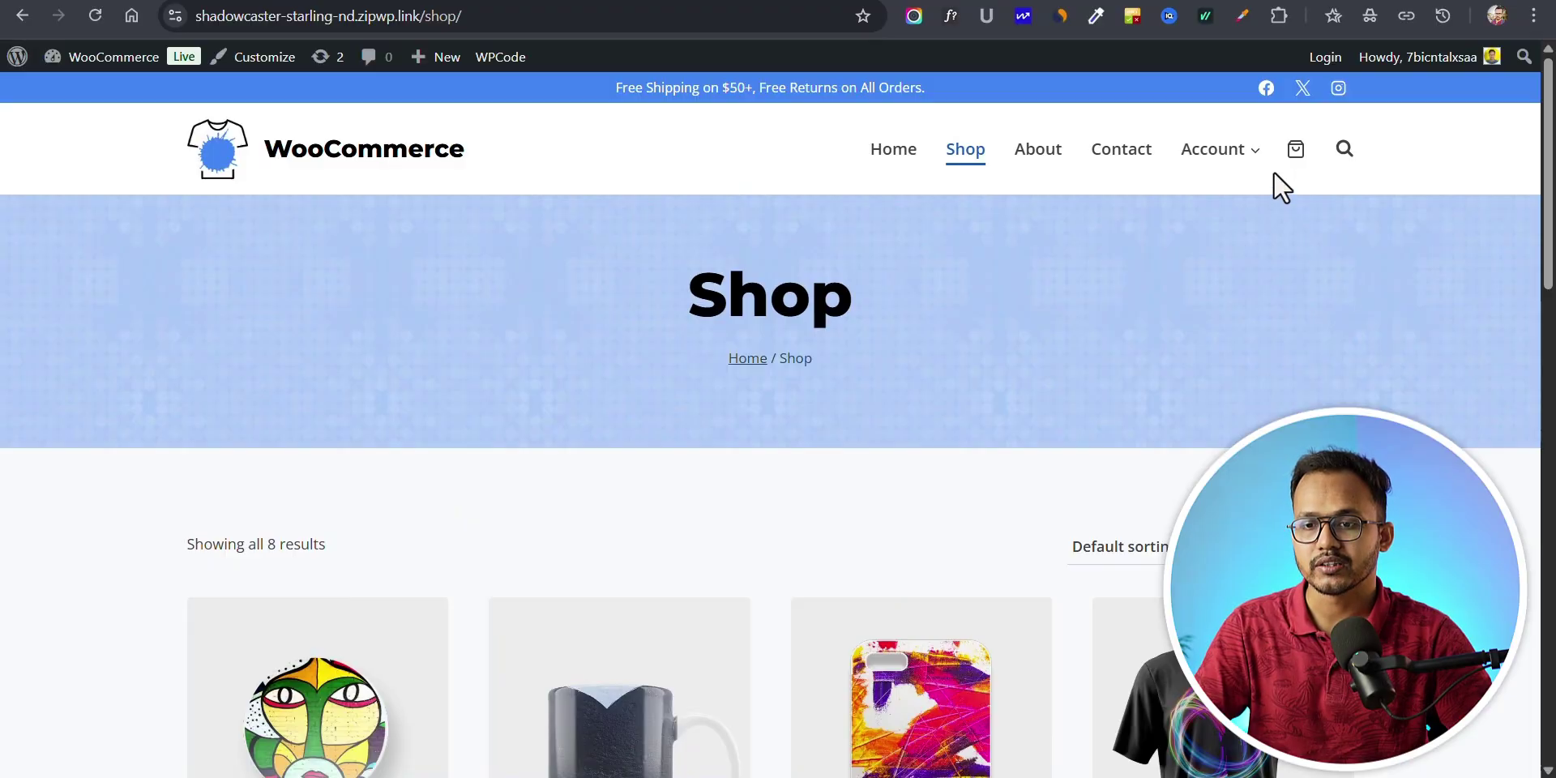
click(1295, 152)
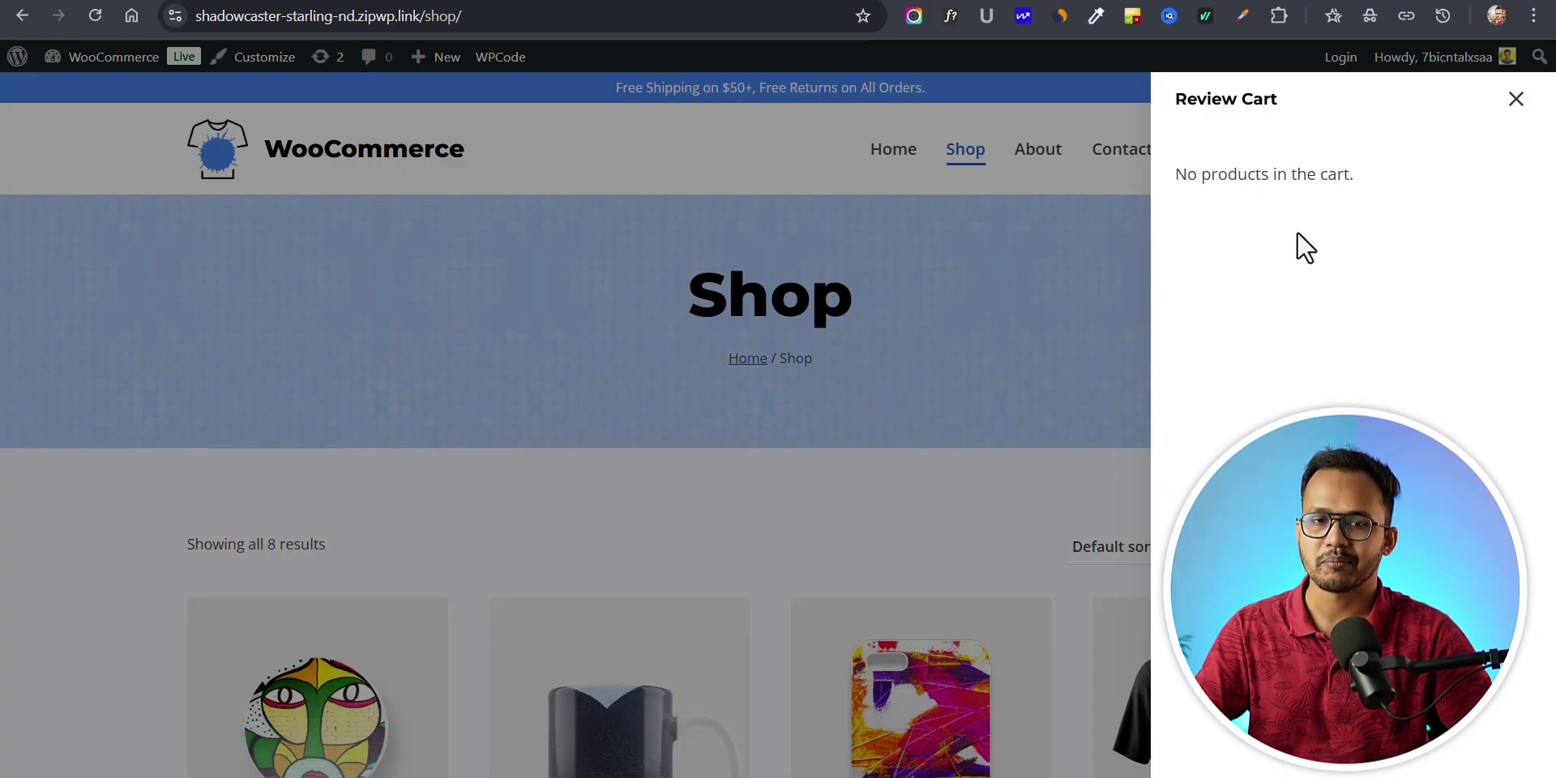
click(351, 2)
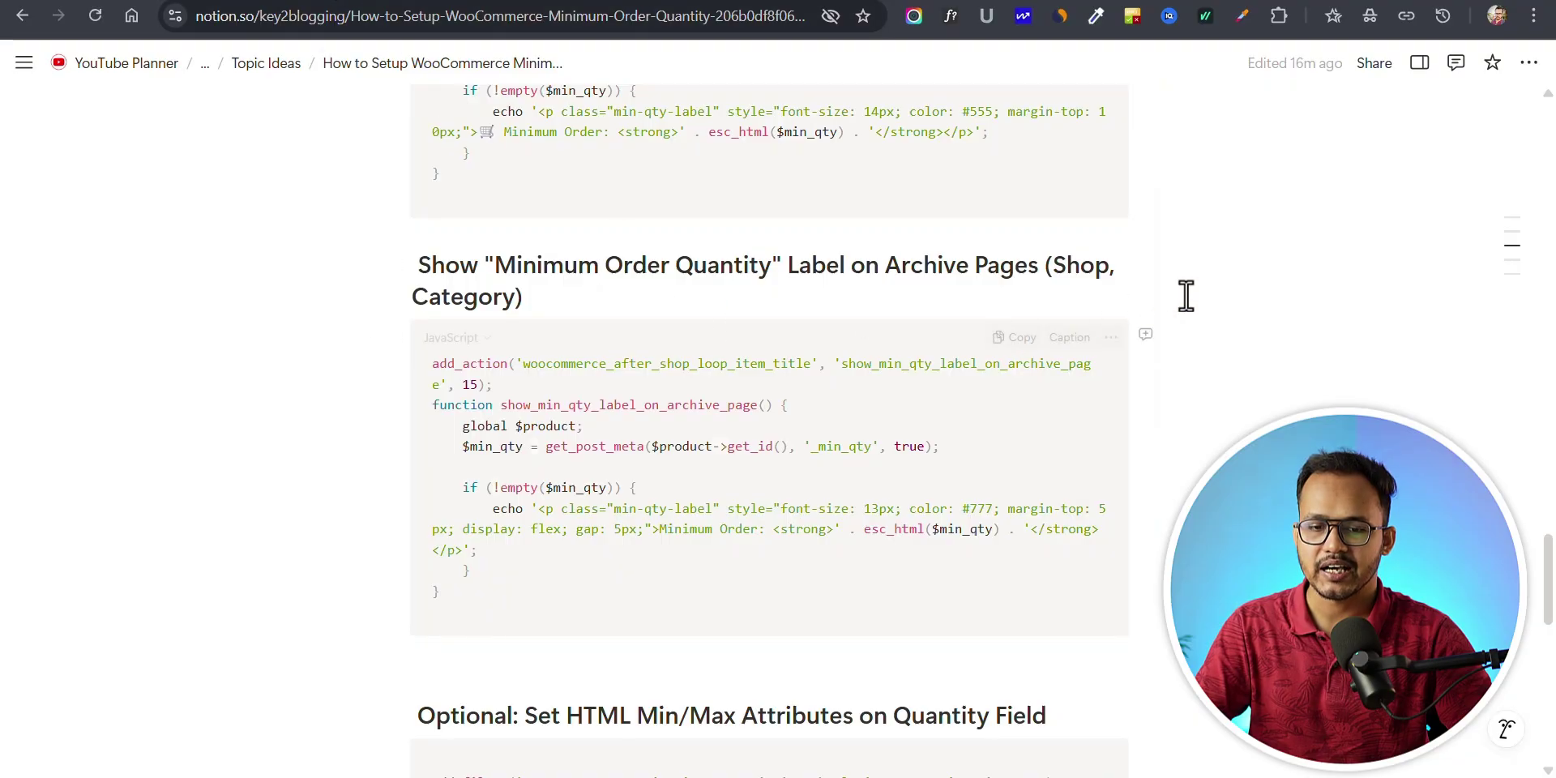
Step: Change $min_qty in the cart-minimum snippet from 3 to 2
scroll(1111, 458, down, 10)
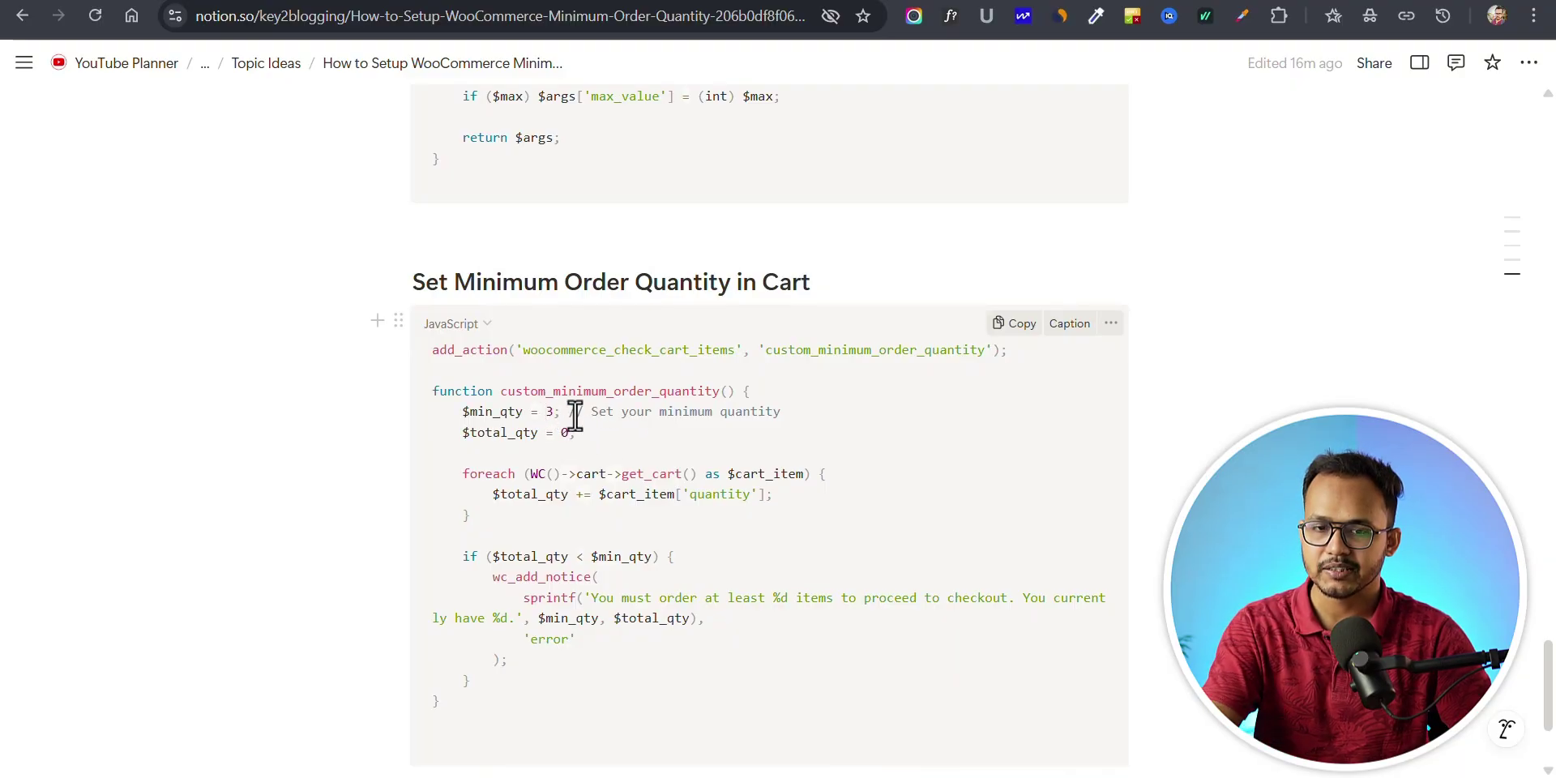
key(BackSpace)
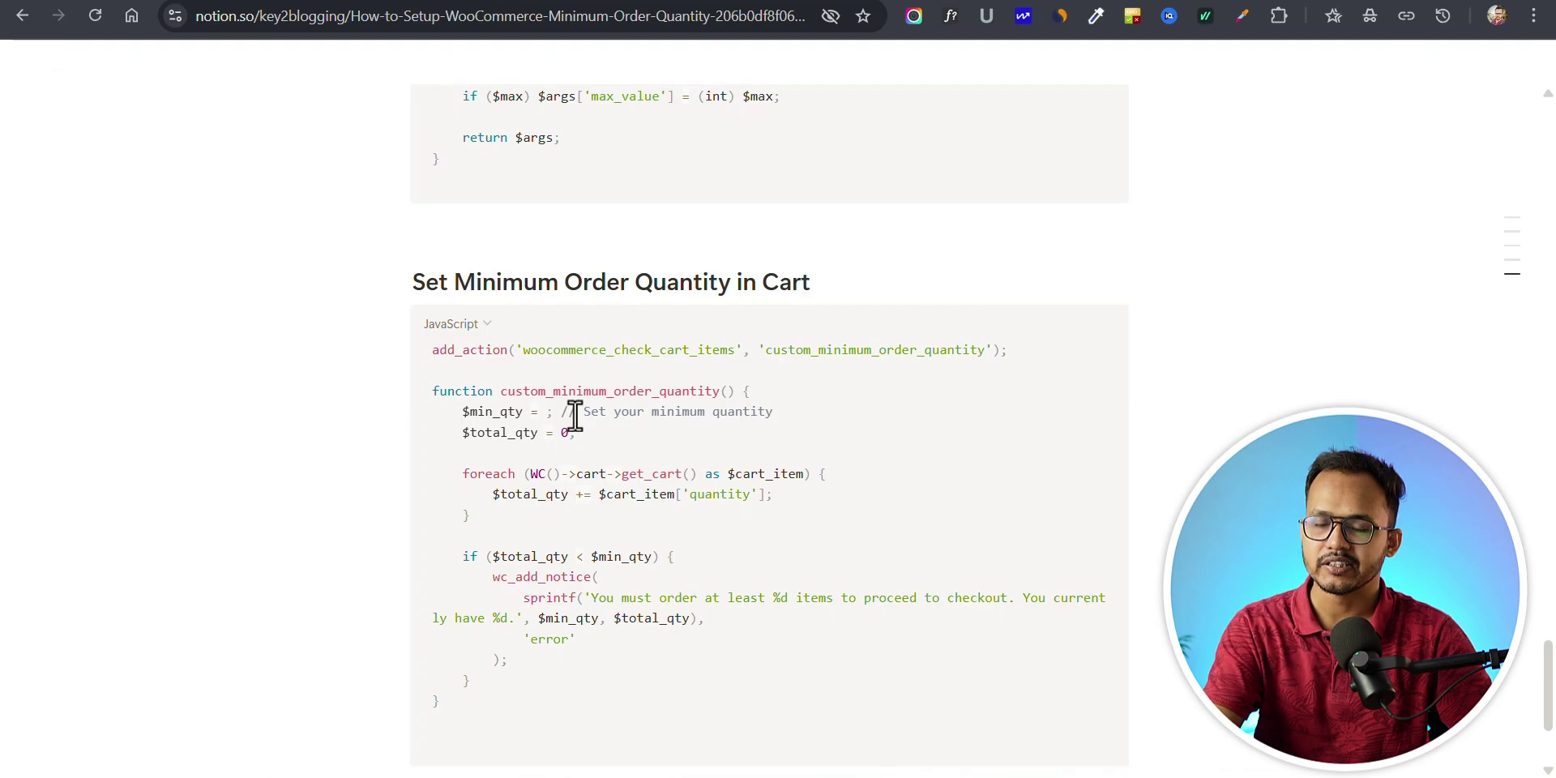
text(2)
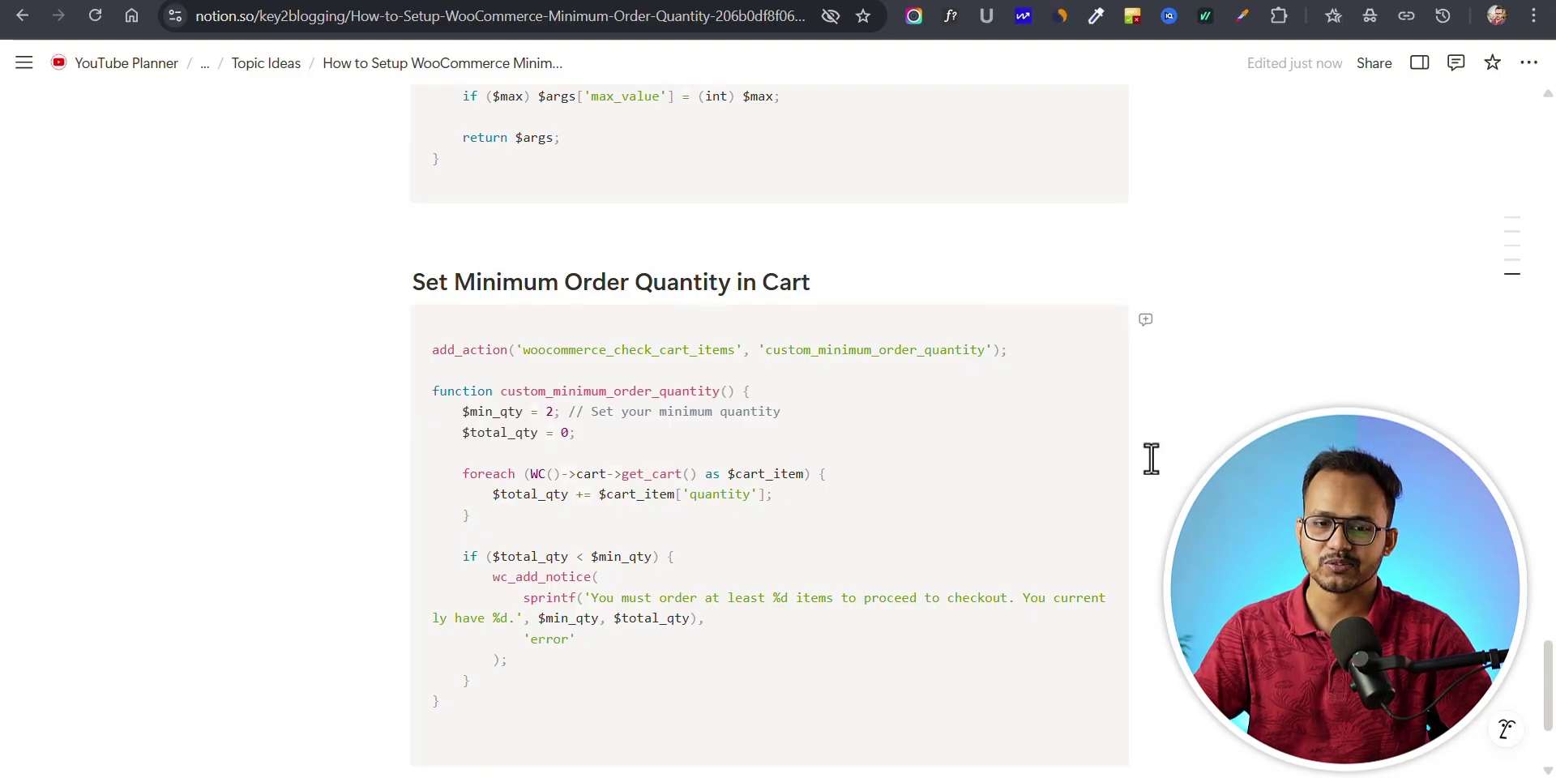
Step: Copy the Optional HTML min/max quantity attributes code block
scroll(770, 430, down, 3)
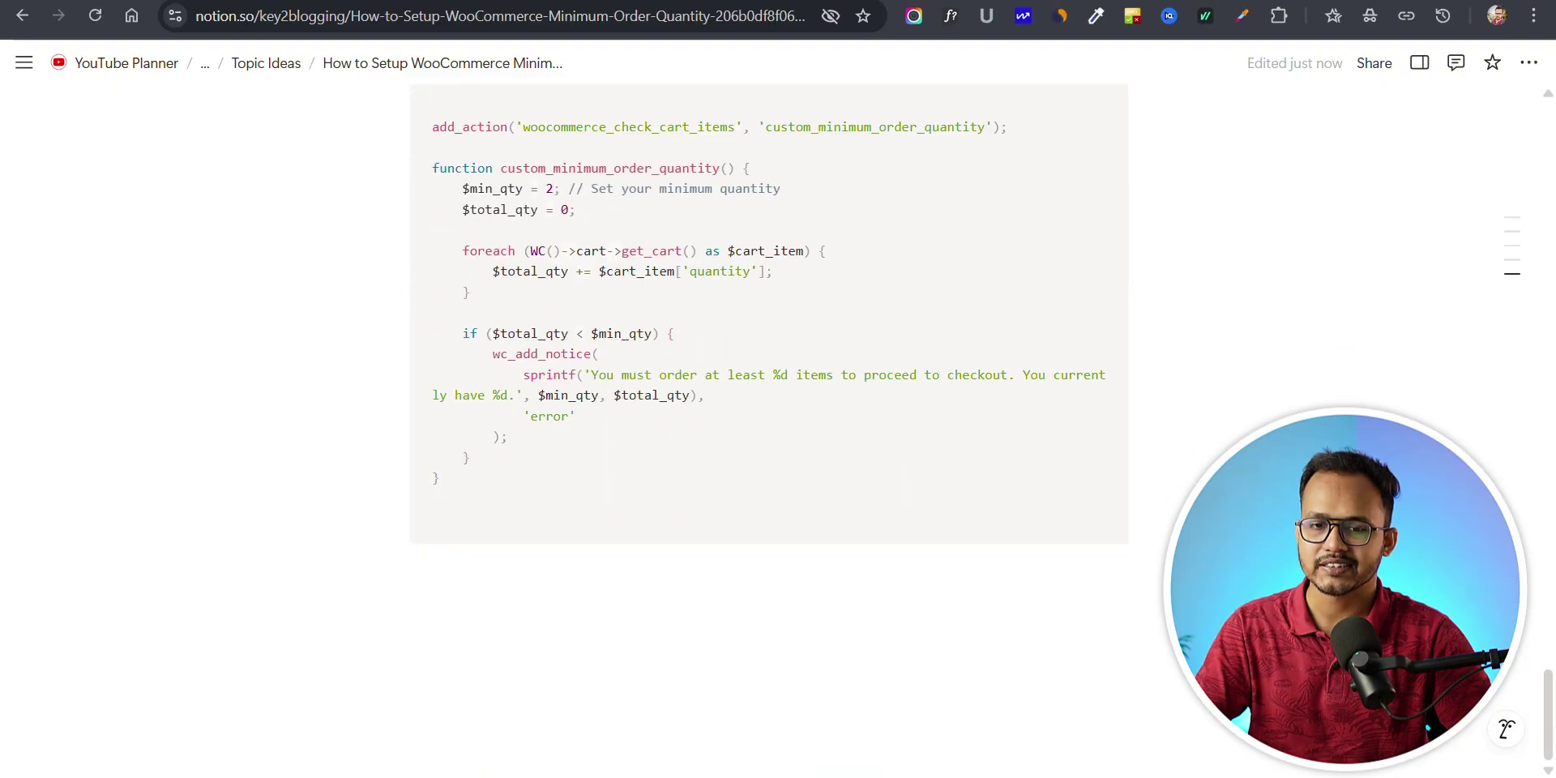
scroll(770, 429, up, 8)
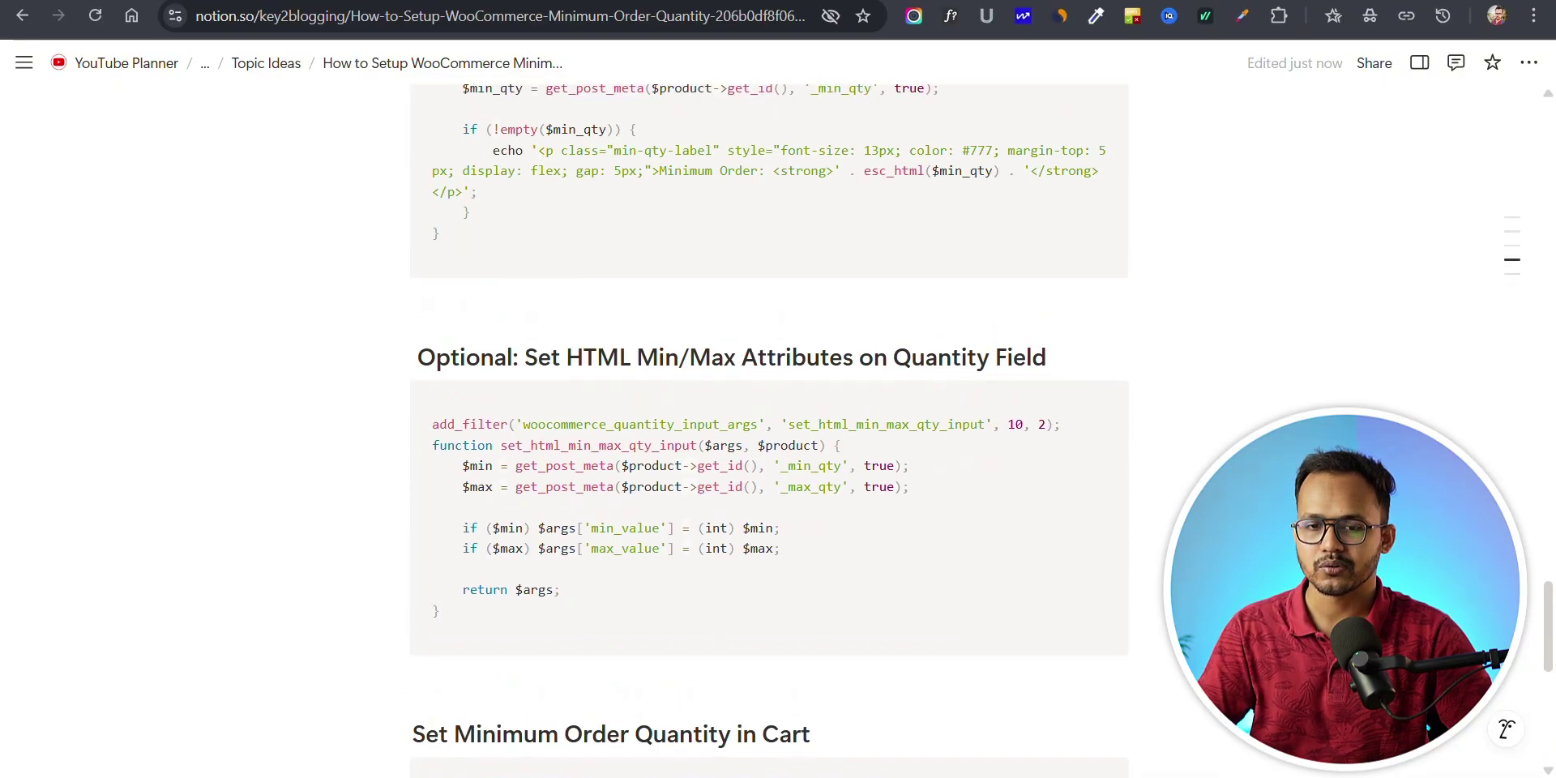
scroll(813, 181, down, 2)
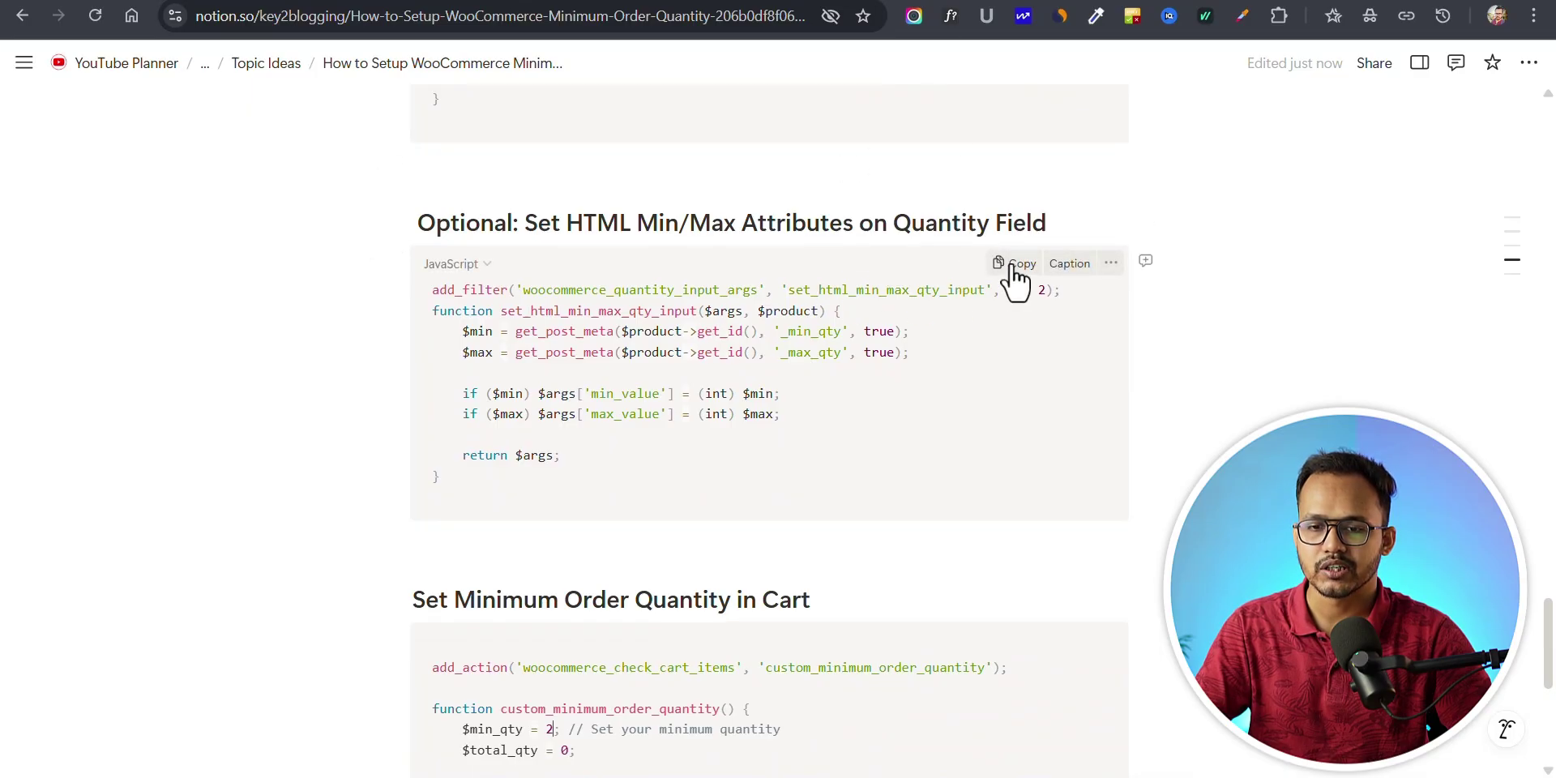
click(1012, 270)
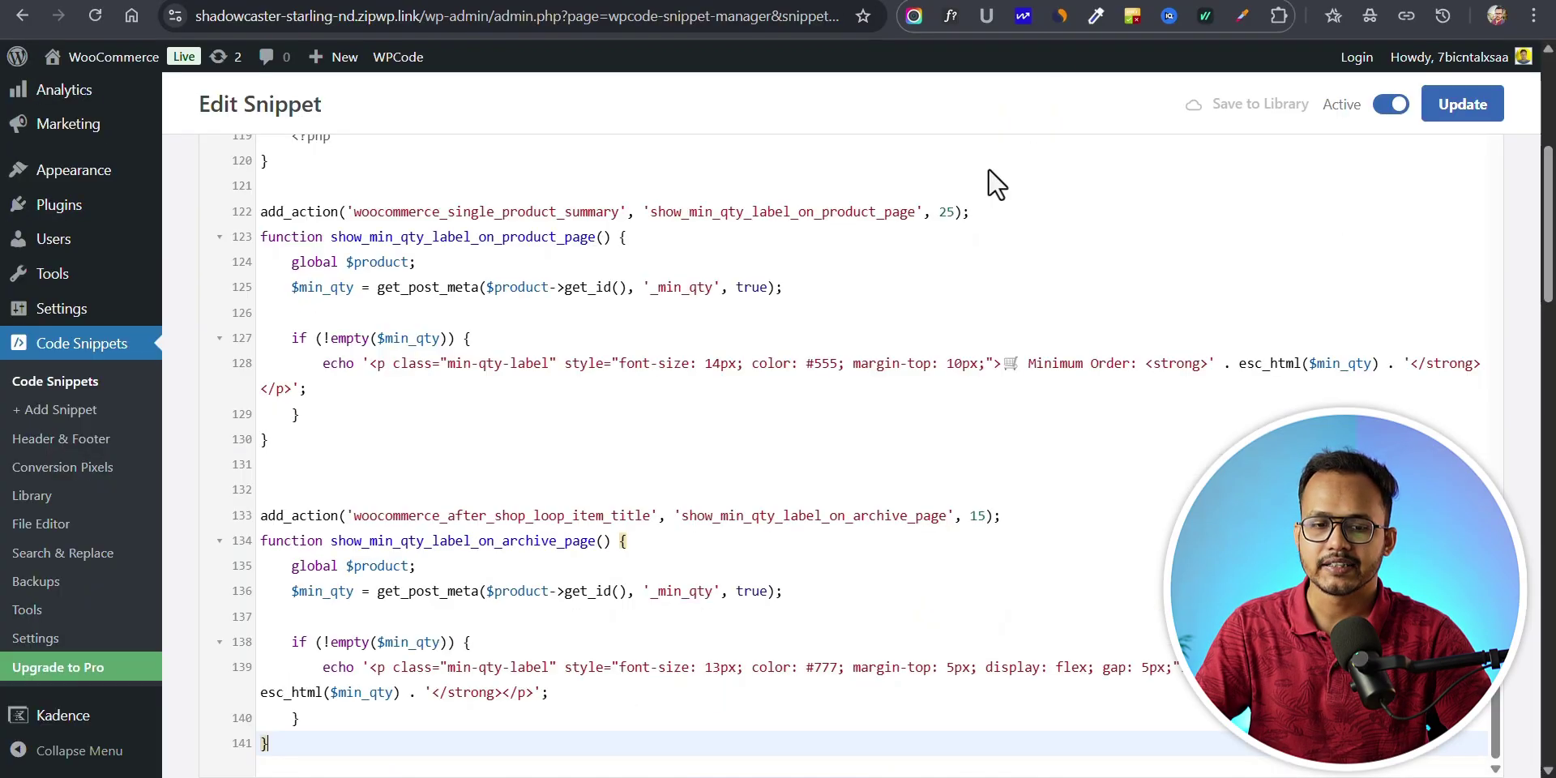
Step: Paste the HTML min/max quantity function at the snippet's end and update the snippet
scroll(644, 535, down, 8)
scroll(584, 504, up, 5)
scroll(527, 504, up, 10)
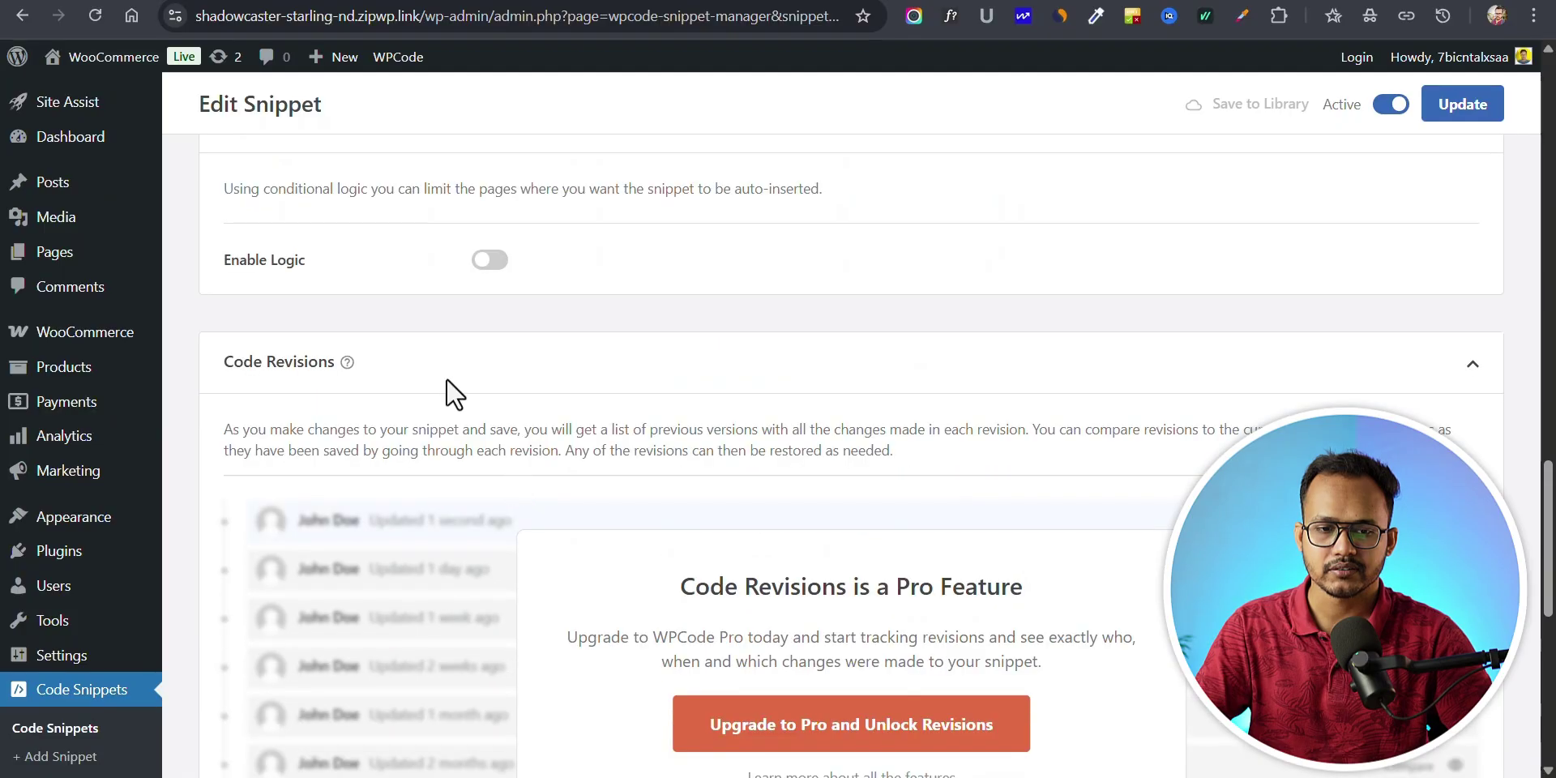
click(372, 469)
key(ctrl+v)
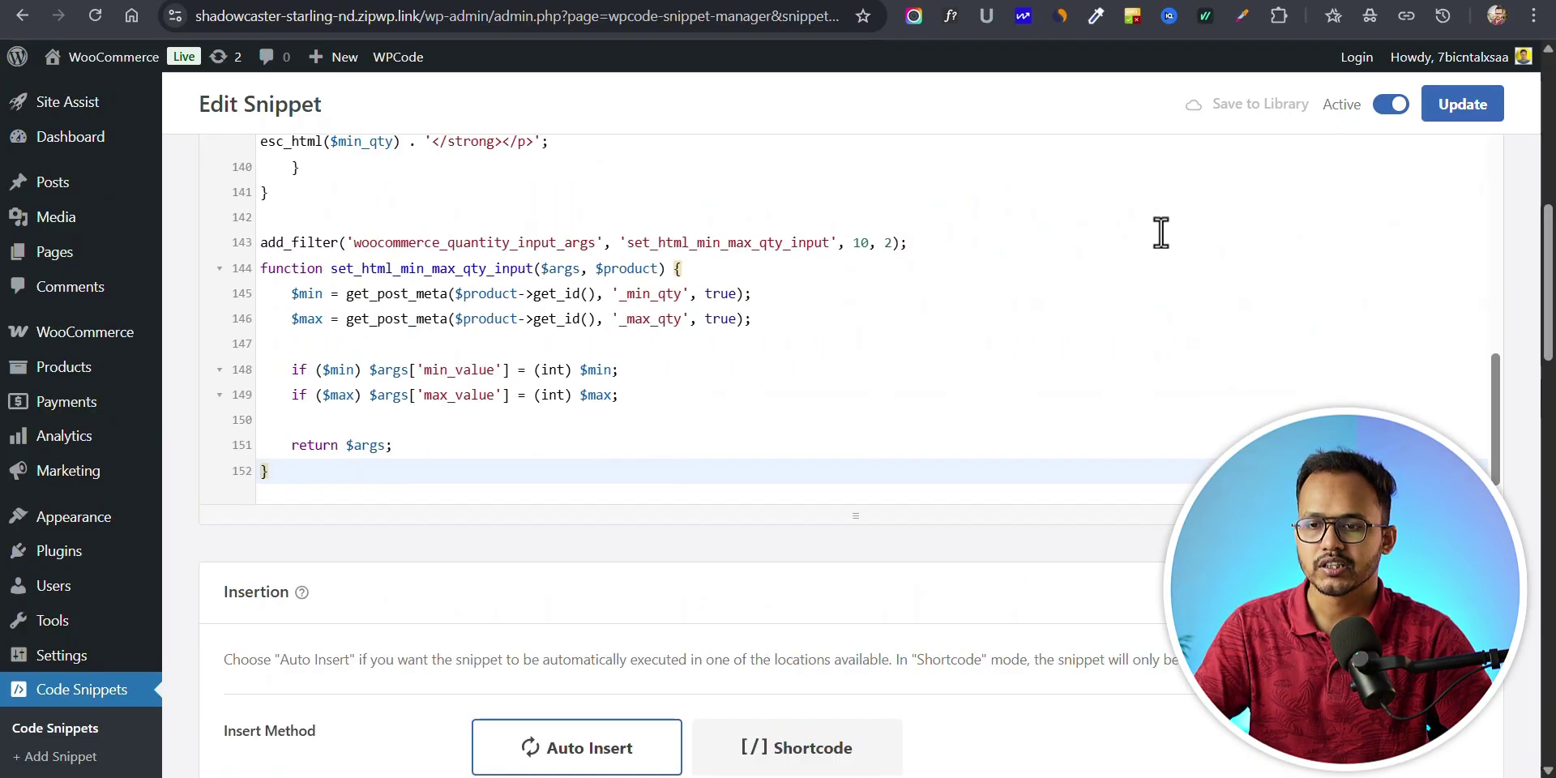
click(1465, 114)
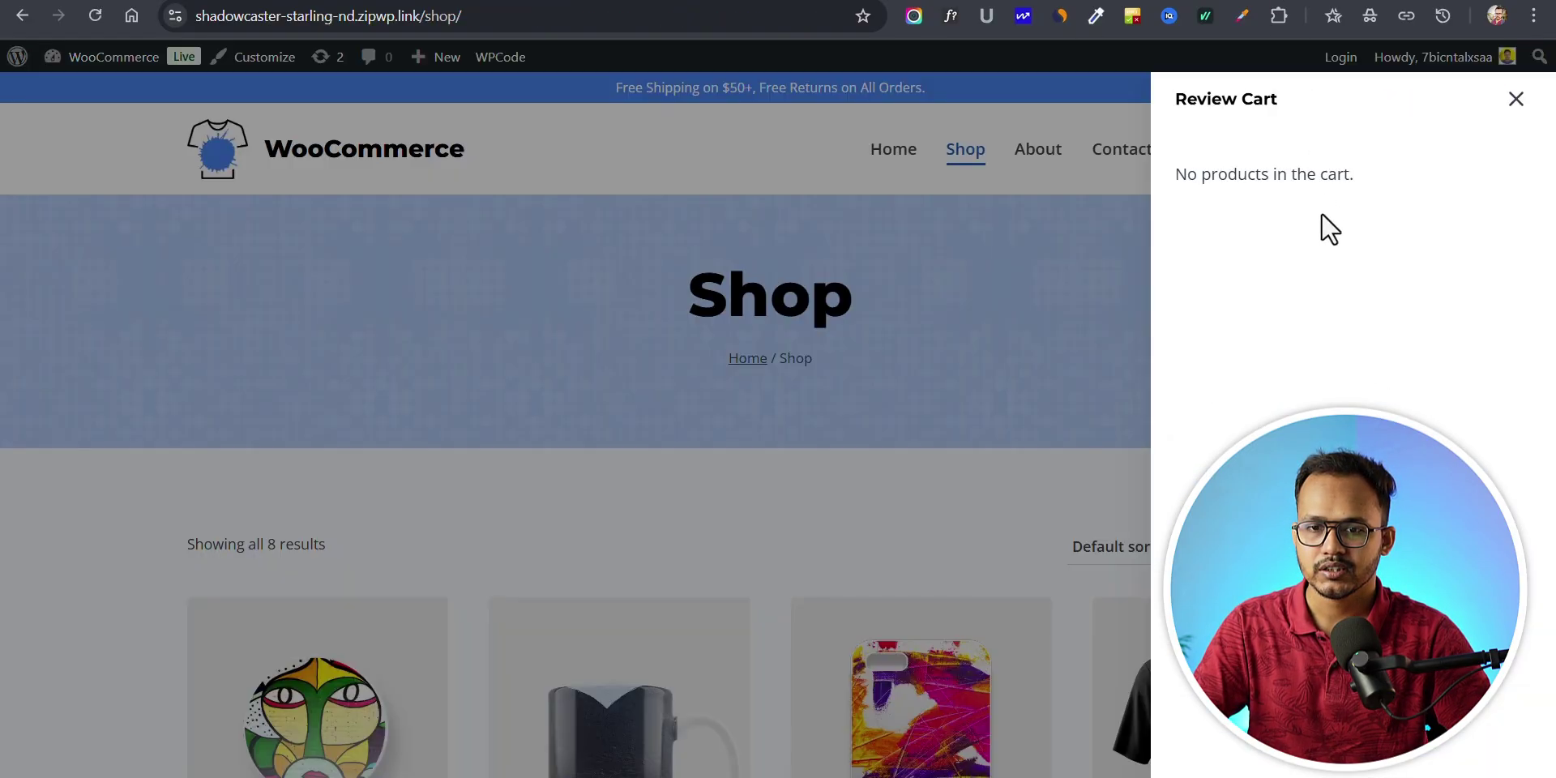
Step: Close the empty cart drawer and test Mug BHeart's quantity +/- buttons
click(1054, 231)
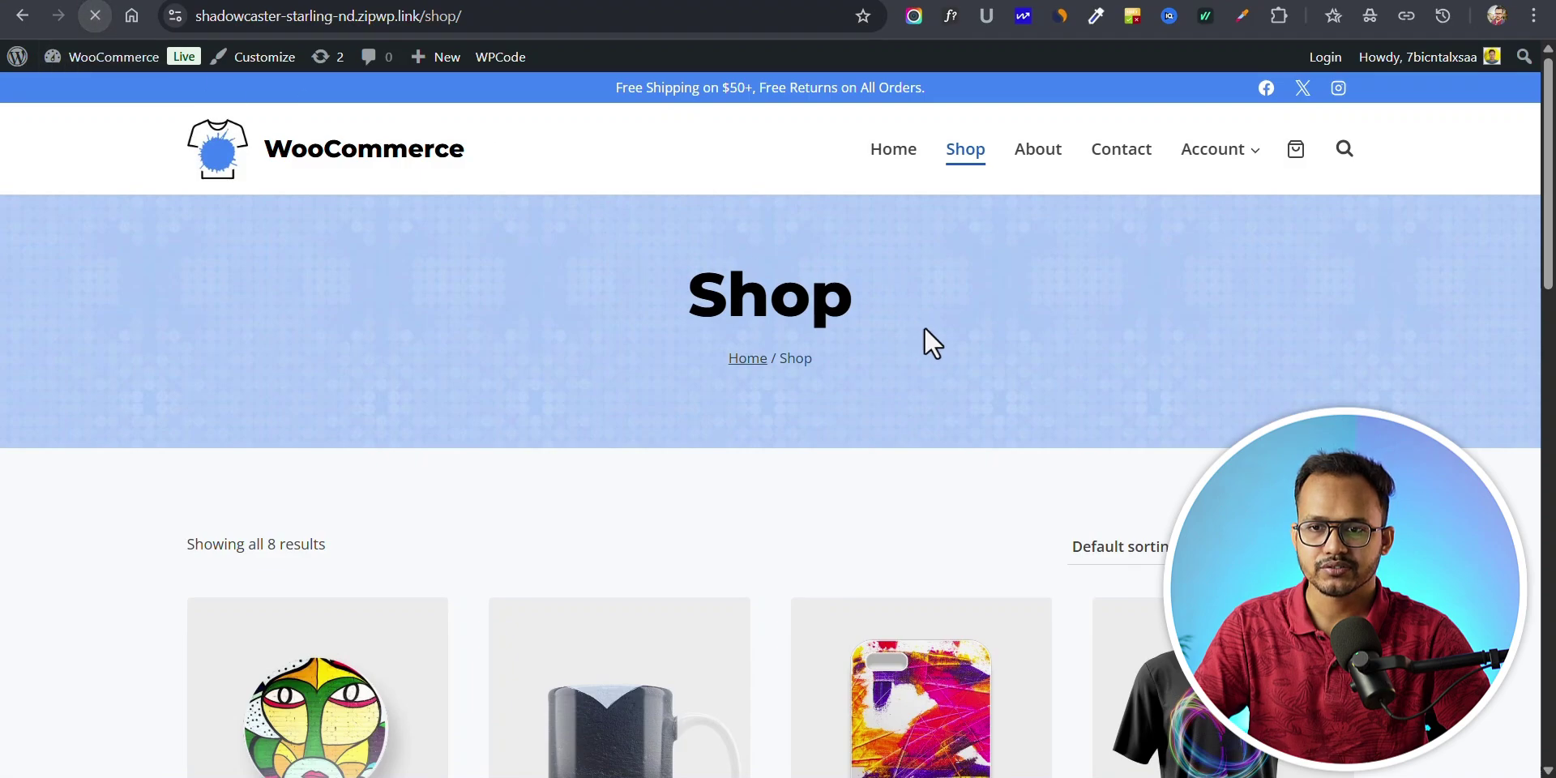
scroll(1029, 389, down, 6)
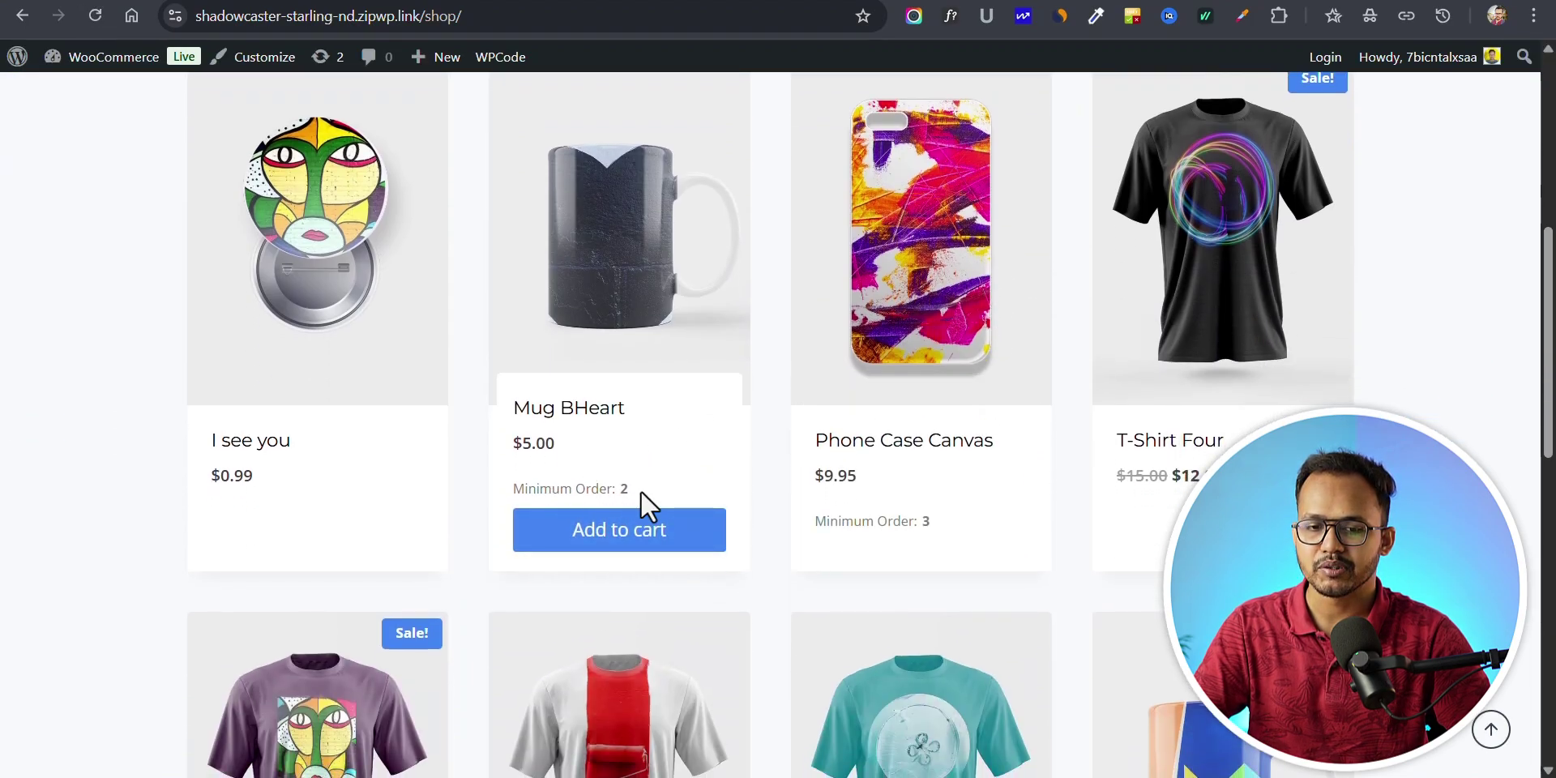
click(640, 302)
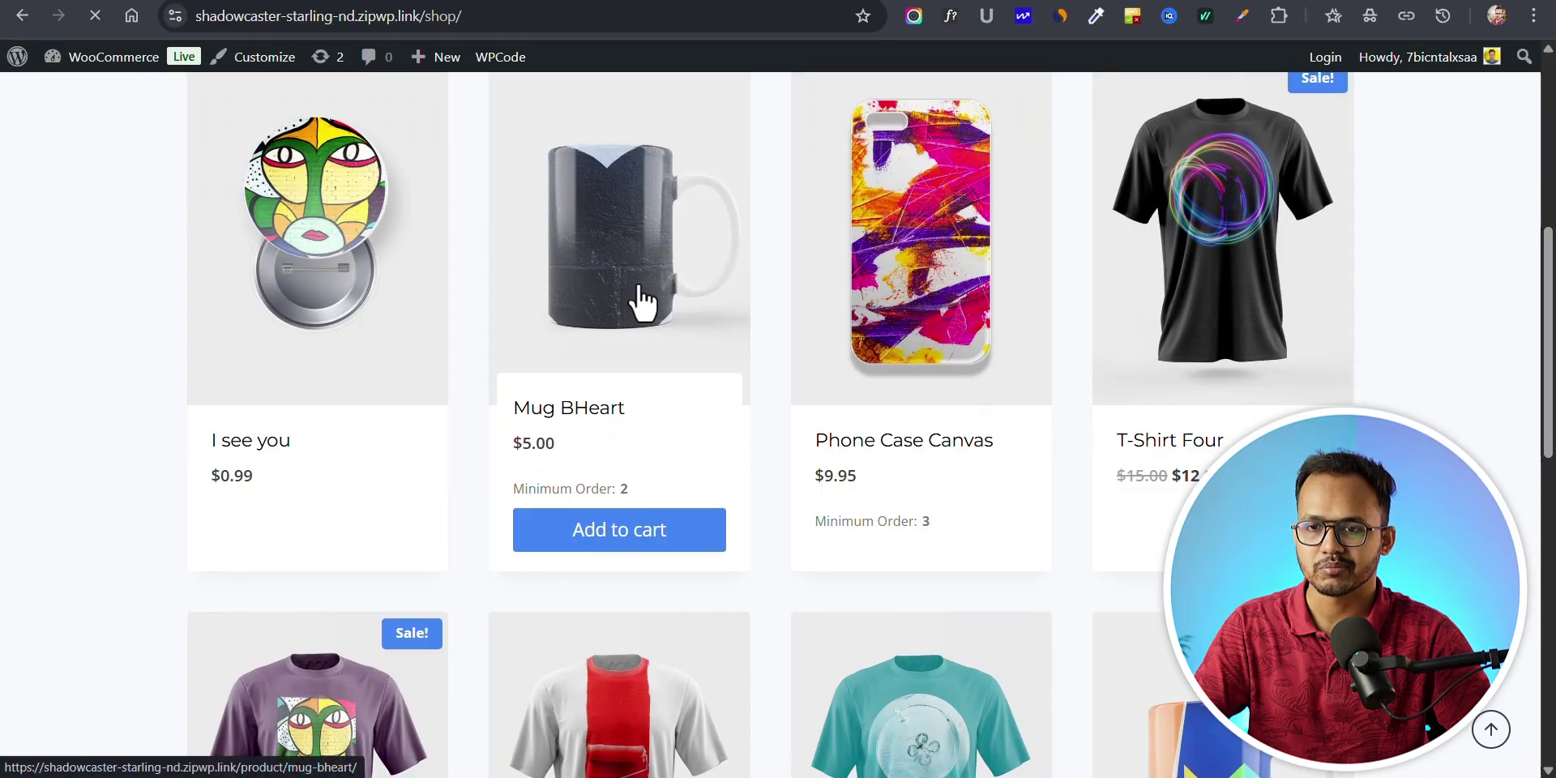
scroll(806, 340, down, 3)
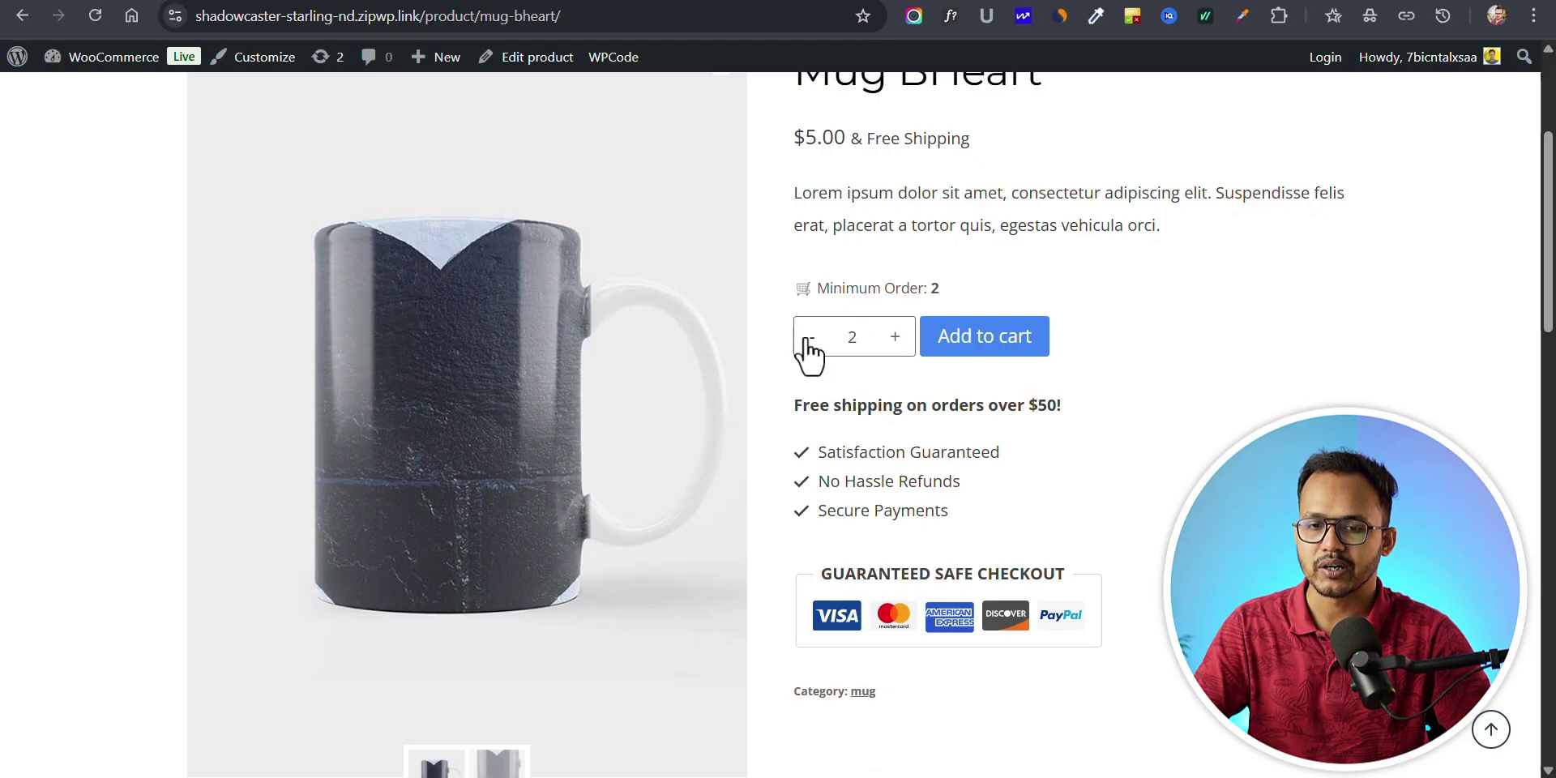
scroll(1069, 356, up, 4)
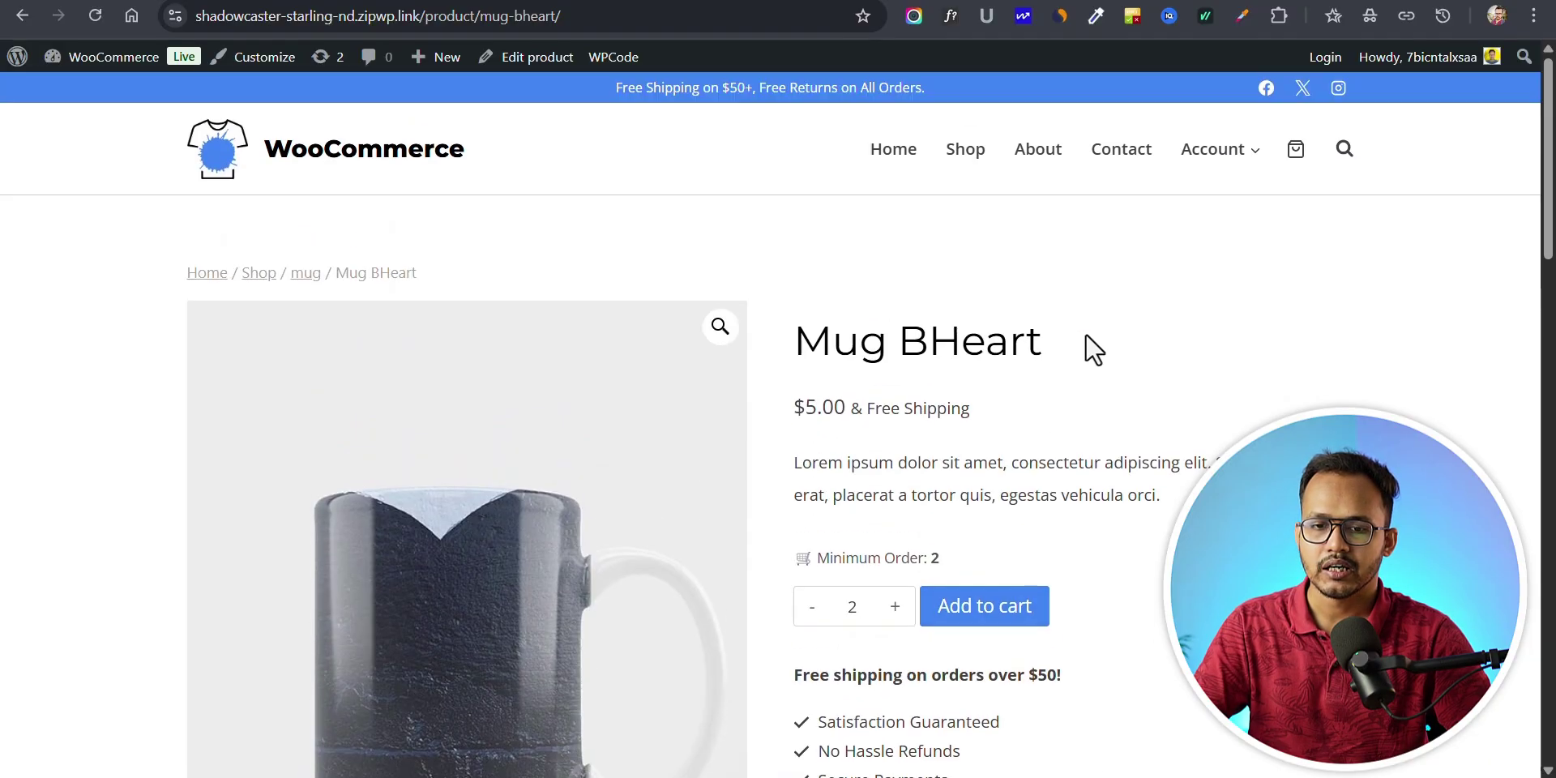
click(894, 604)
click(895, 604)
click(895, 603)
click(895, 604)
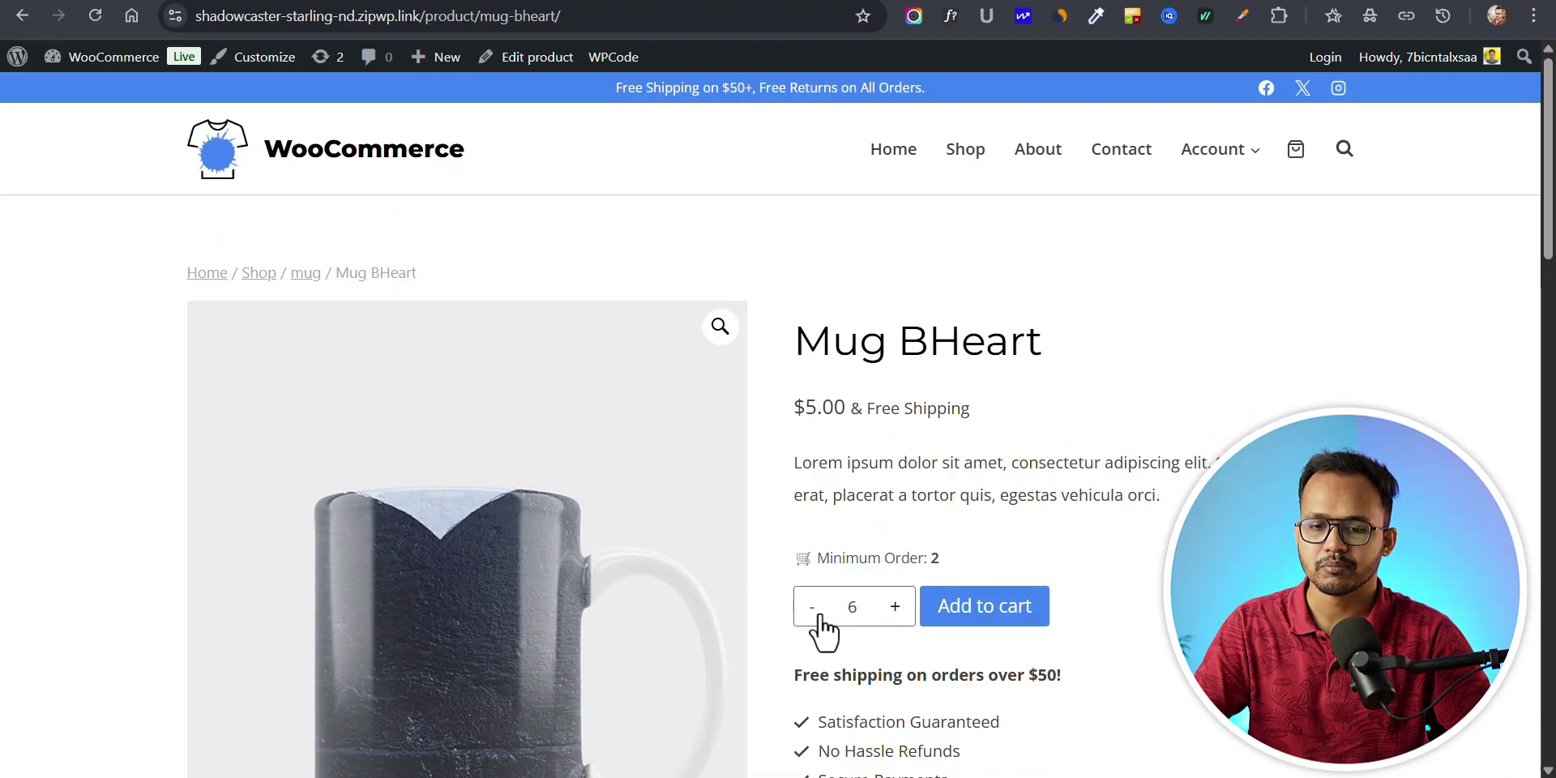
click(809, 614)
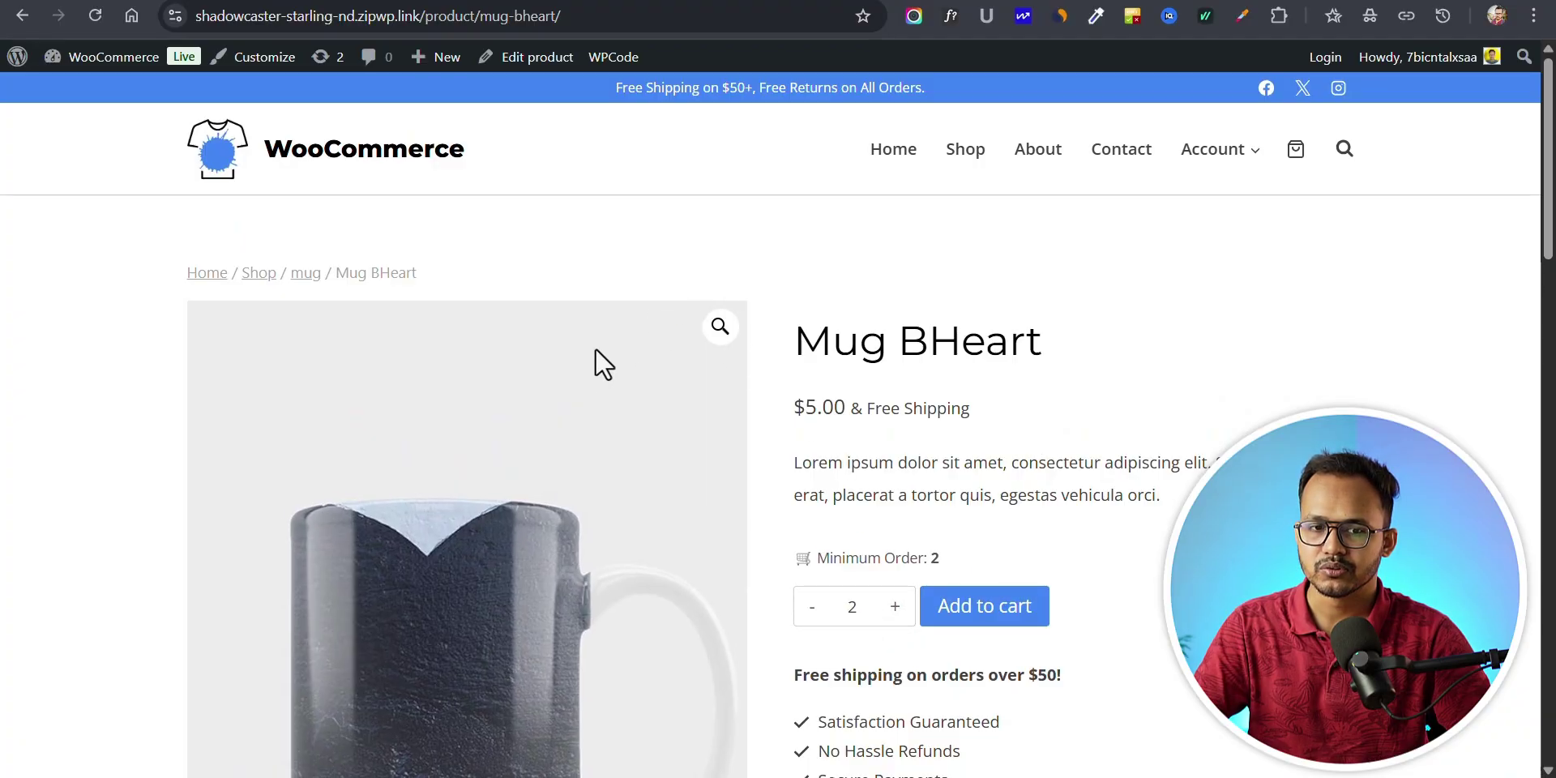
key(F5)
key(alt+Left)
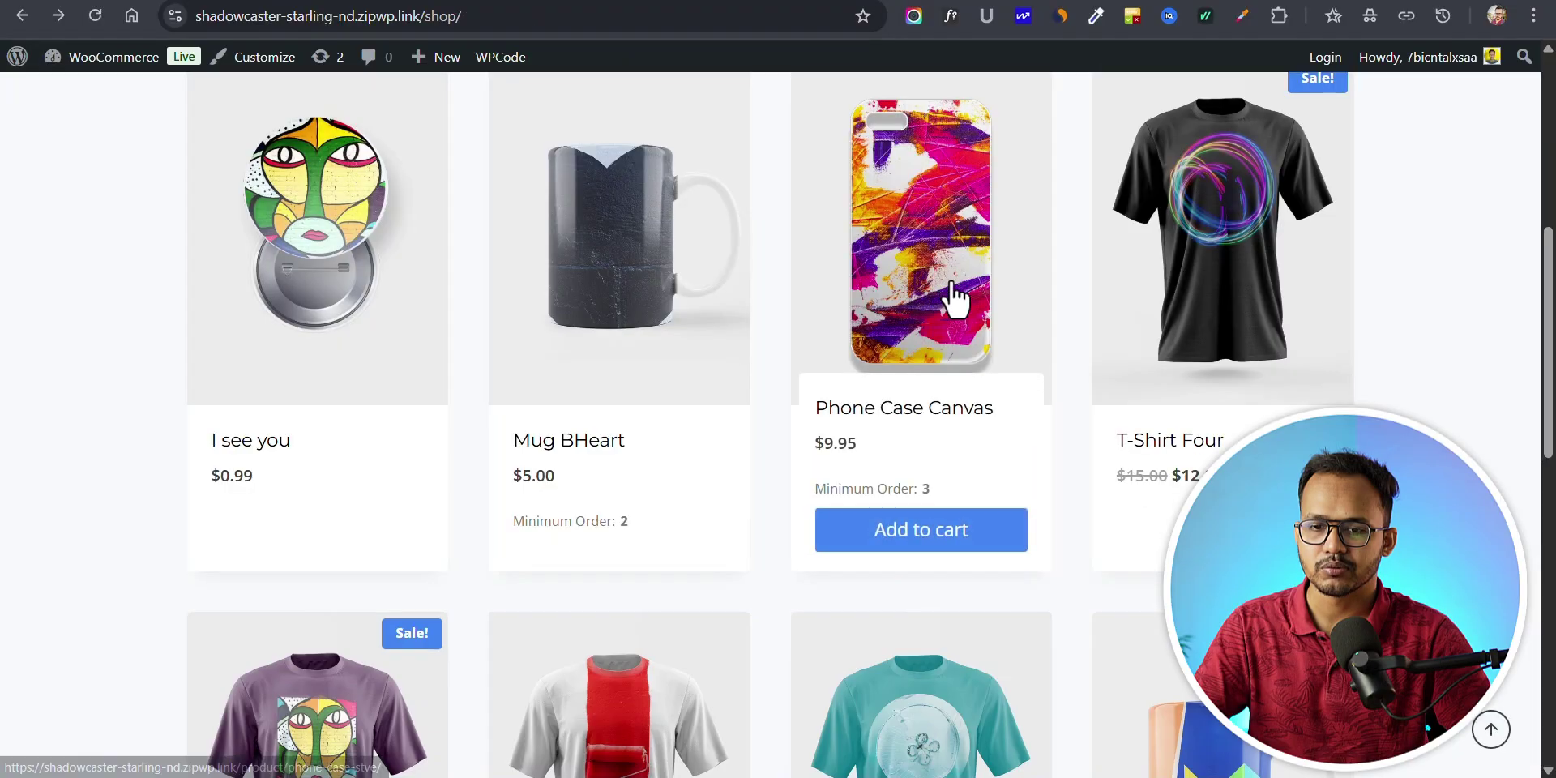
Step: Confirm Phone Case Canvas's quantity starts at 3 and raise it to 9
click(938, 347)
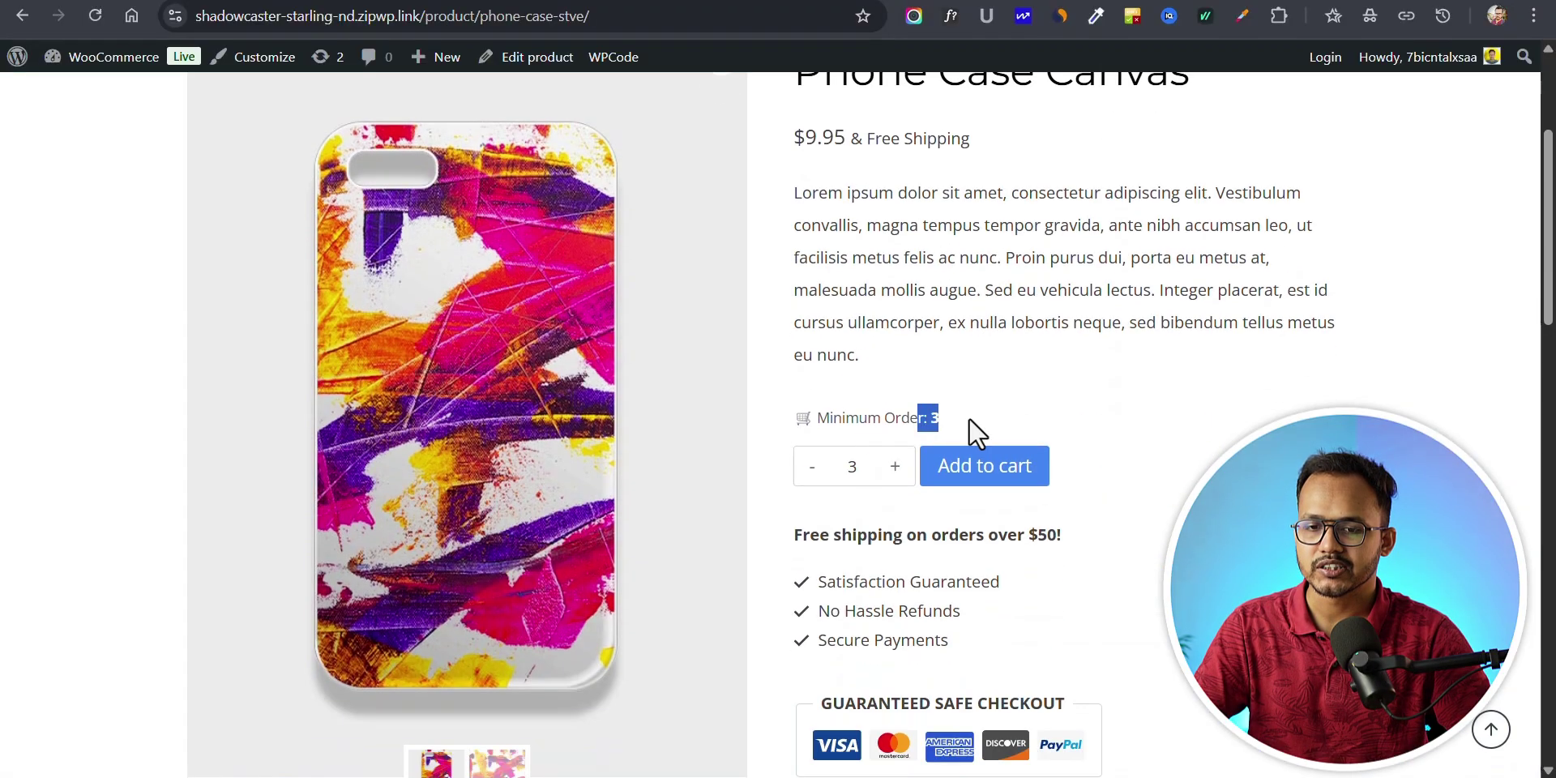
click(813, 483)
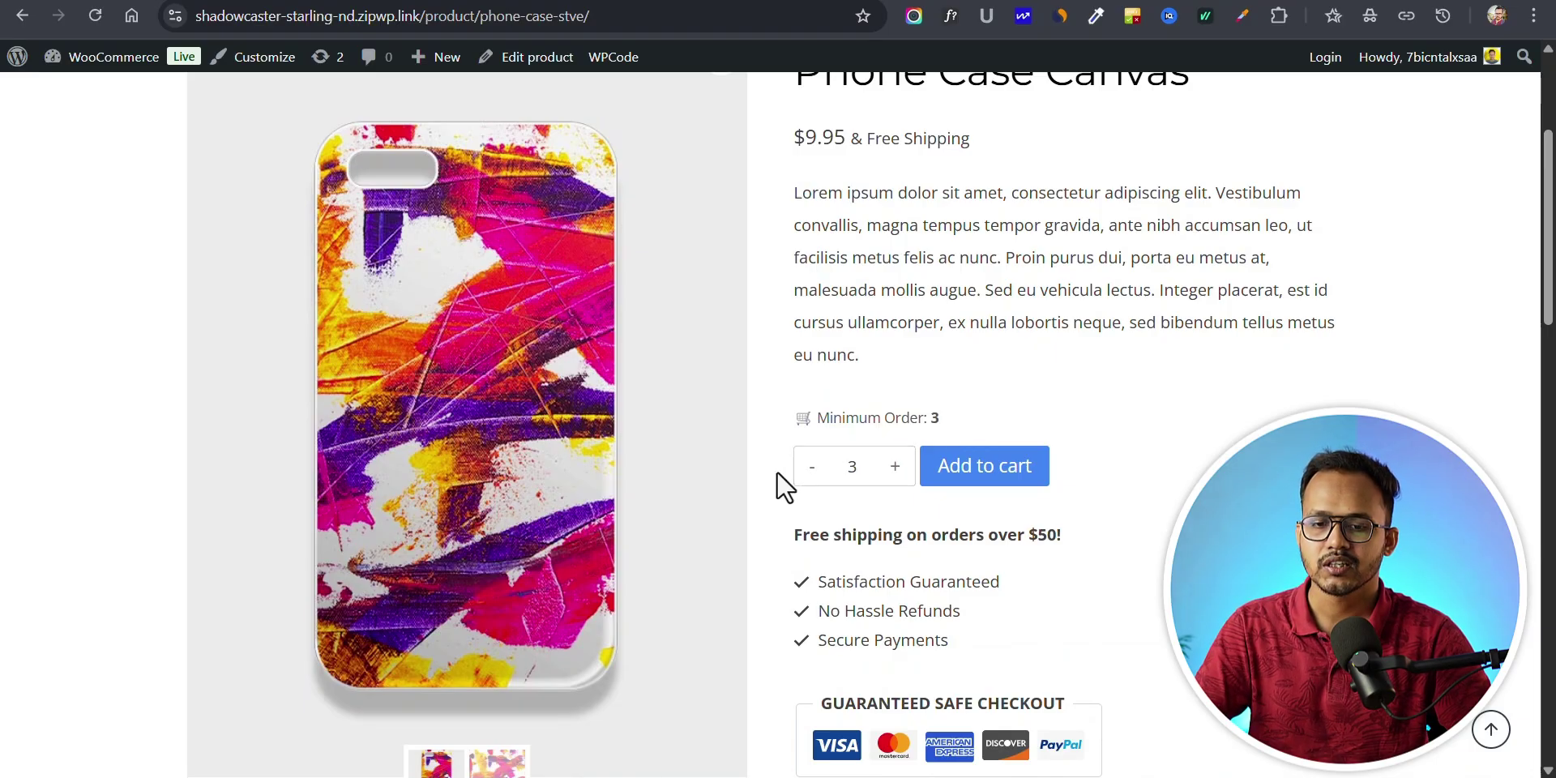
click(894, 470)
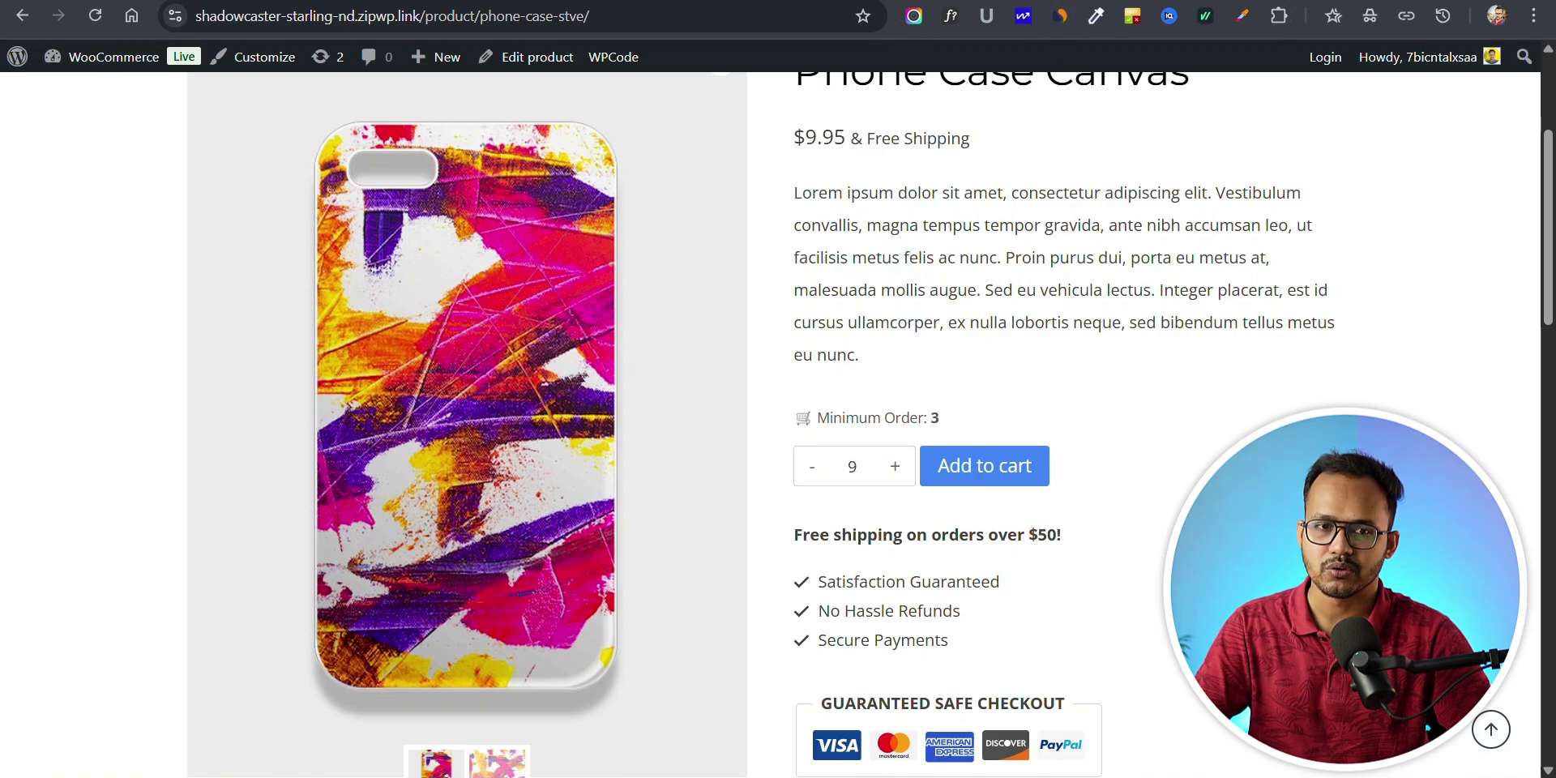
key(ctrl+Tab)
scroll(840, 429, down, 2)
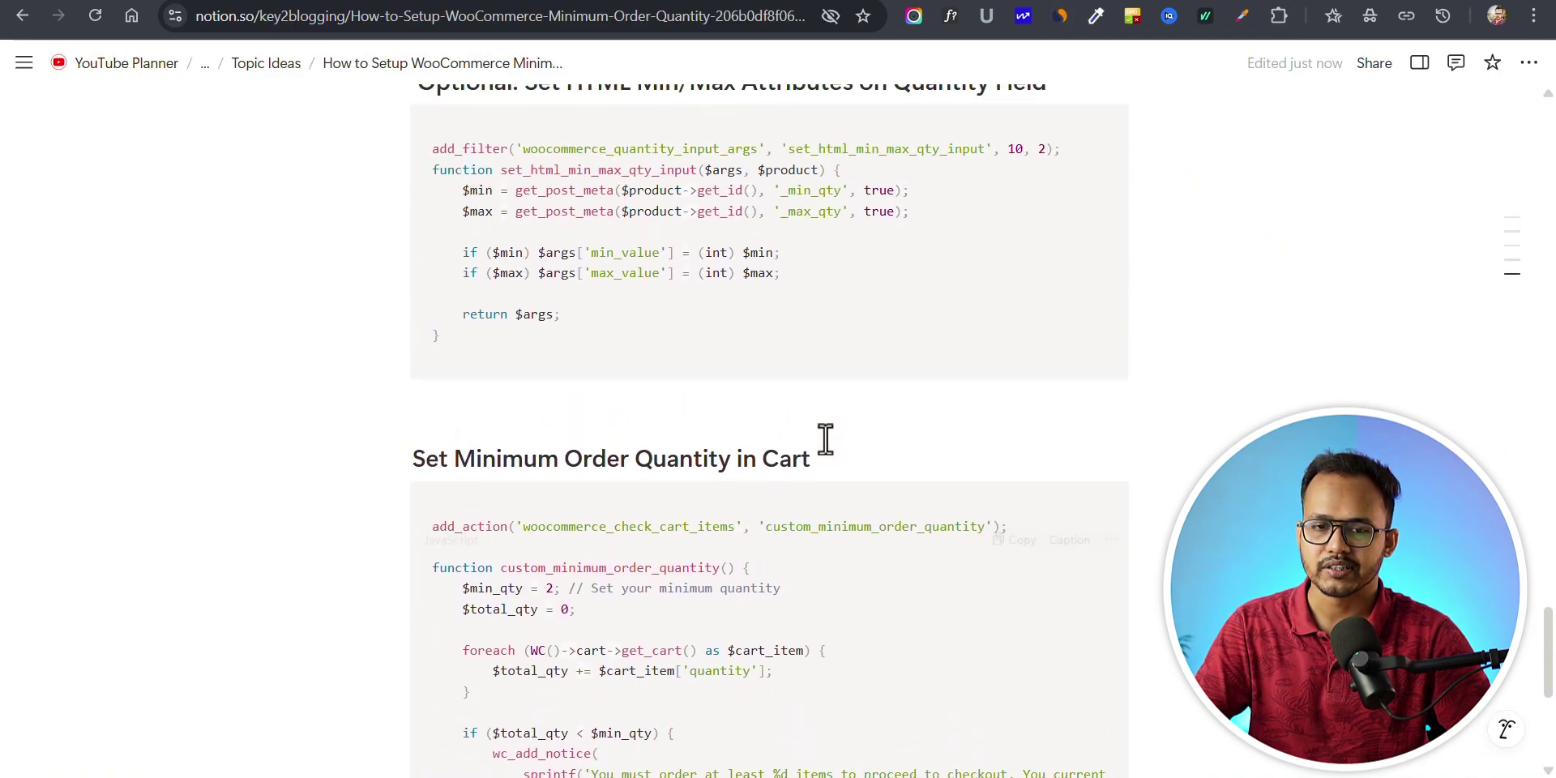
scroll(826, 438, up, 2)
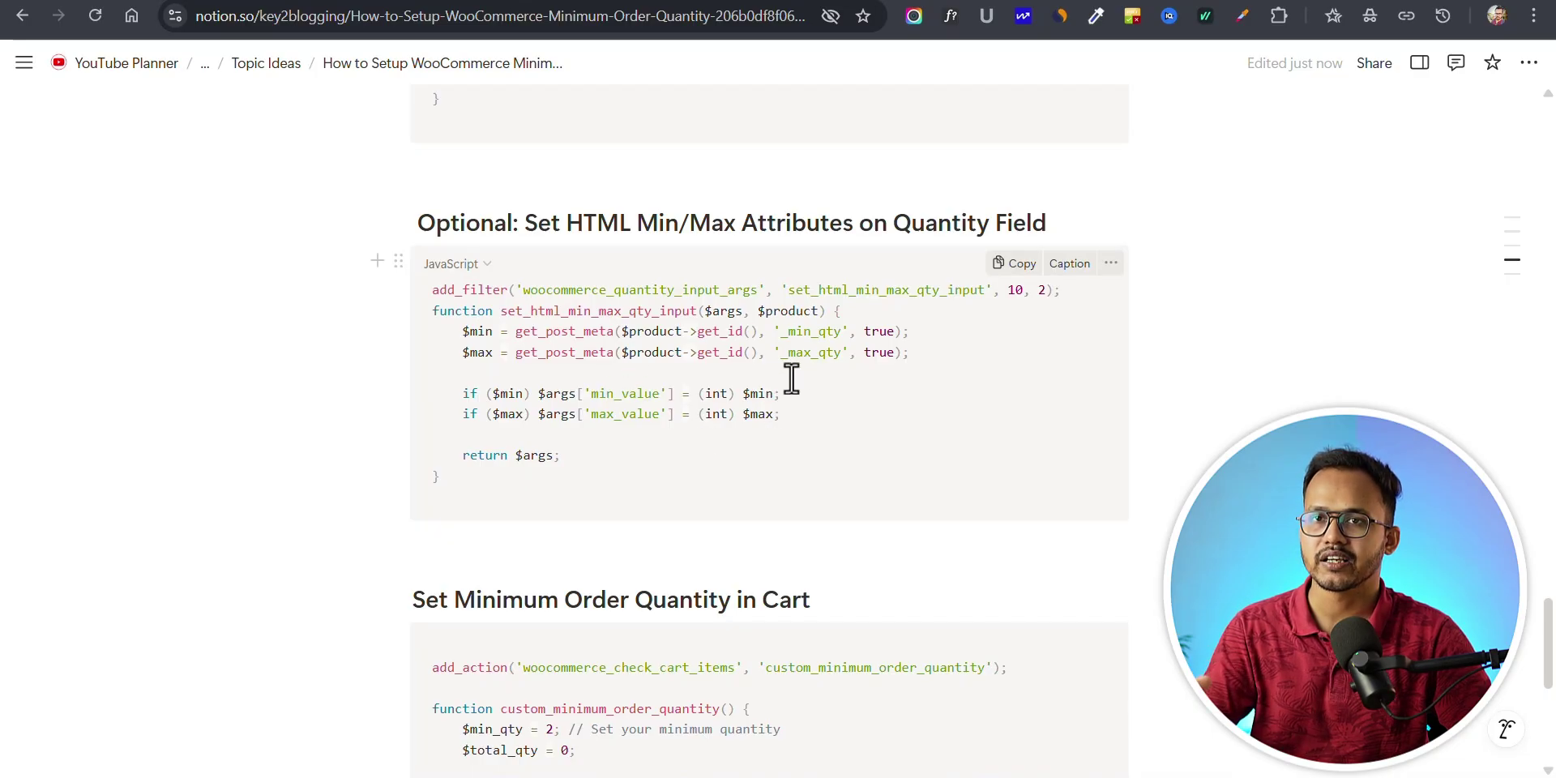